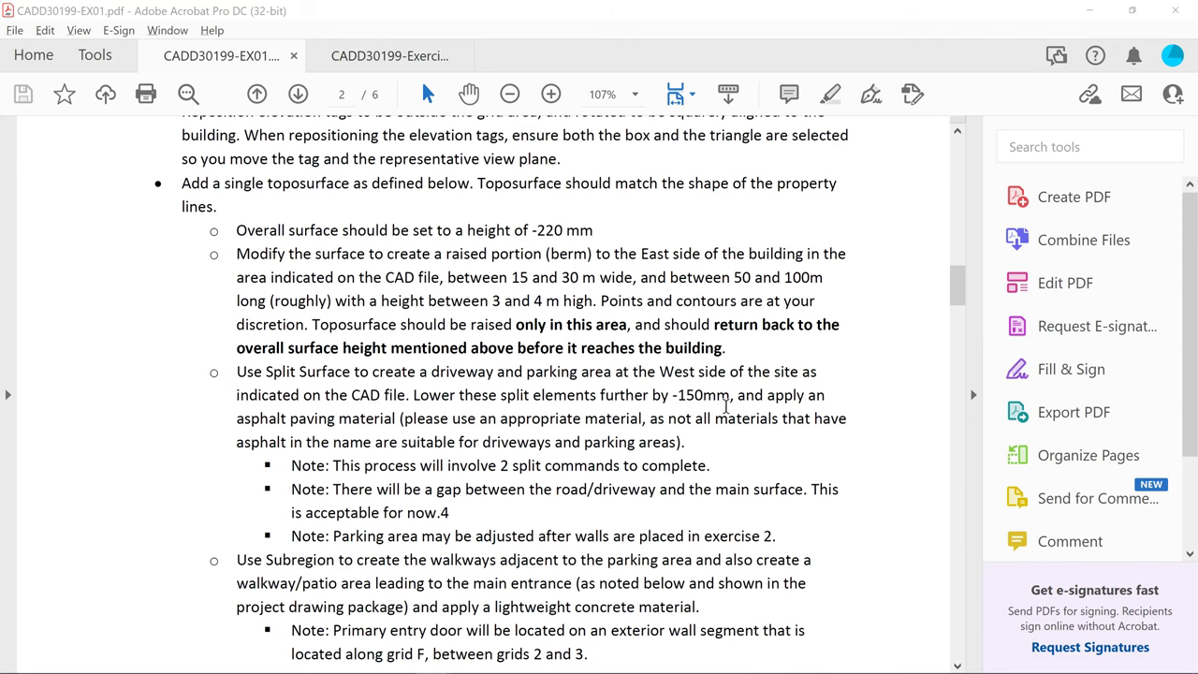
Step: Read the toposurface split instructions on page 2 of CADD30199-EX01.pdf, then bring up the window switcher
key("alt+Tab")
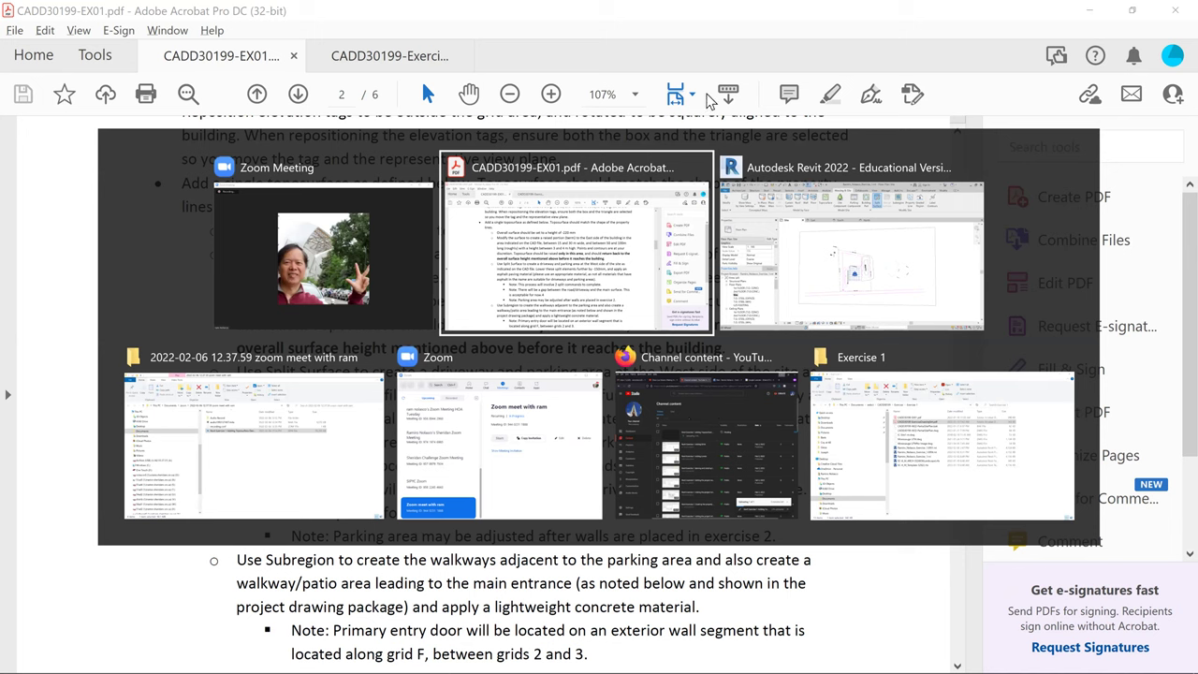
Step: Return to Revit and select the site toposurface for Split Surface
key("alt+Tab")
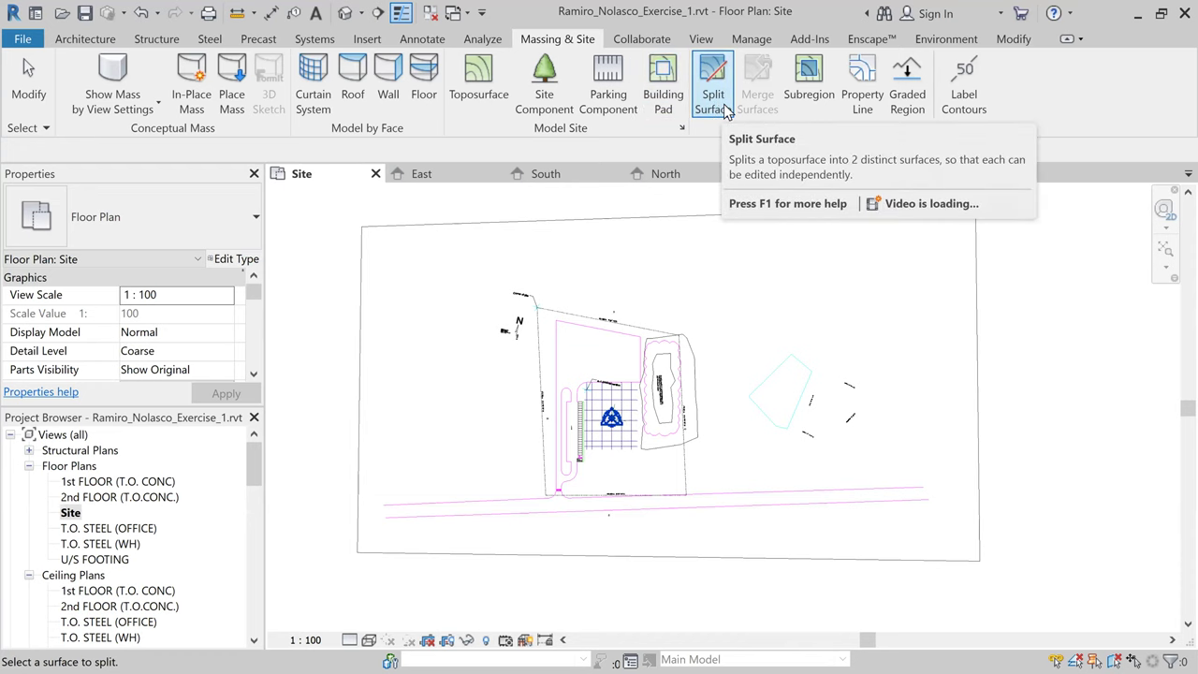
left_click(660, 227)
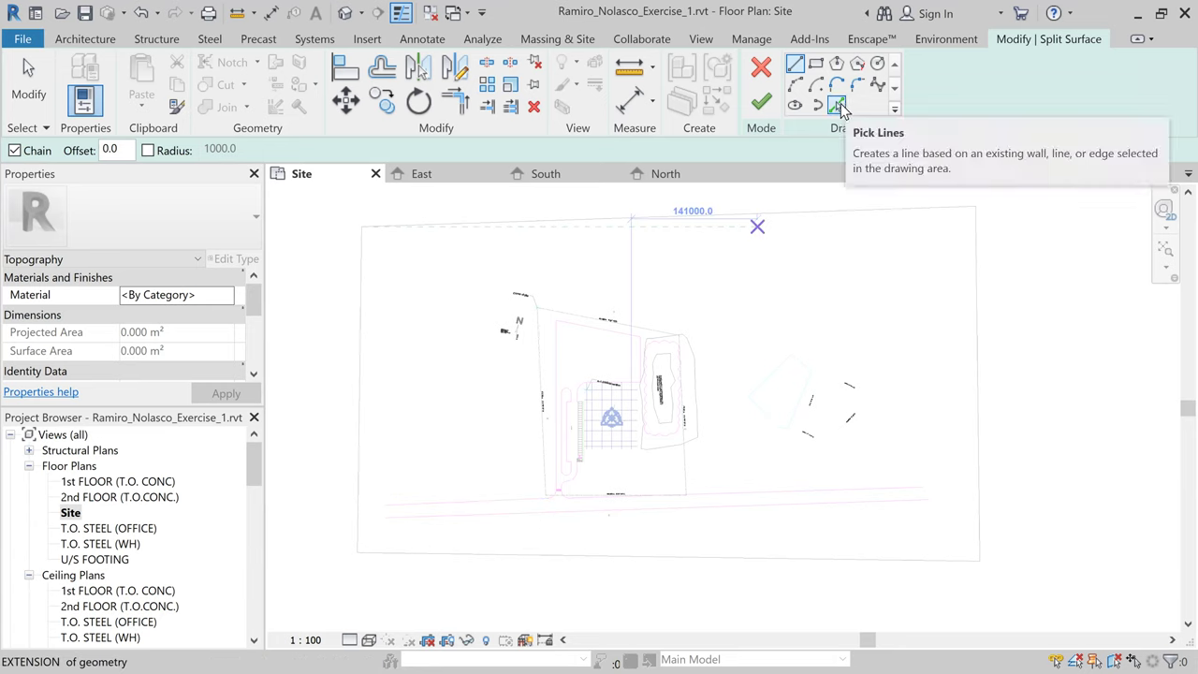
Step: With Pick Lines, add the road edge, curved road corner and vertical property line to the boundary
left_click(838, 106)
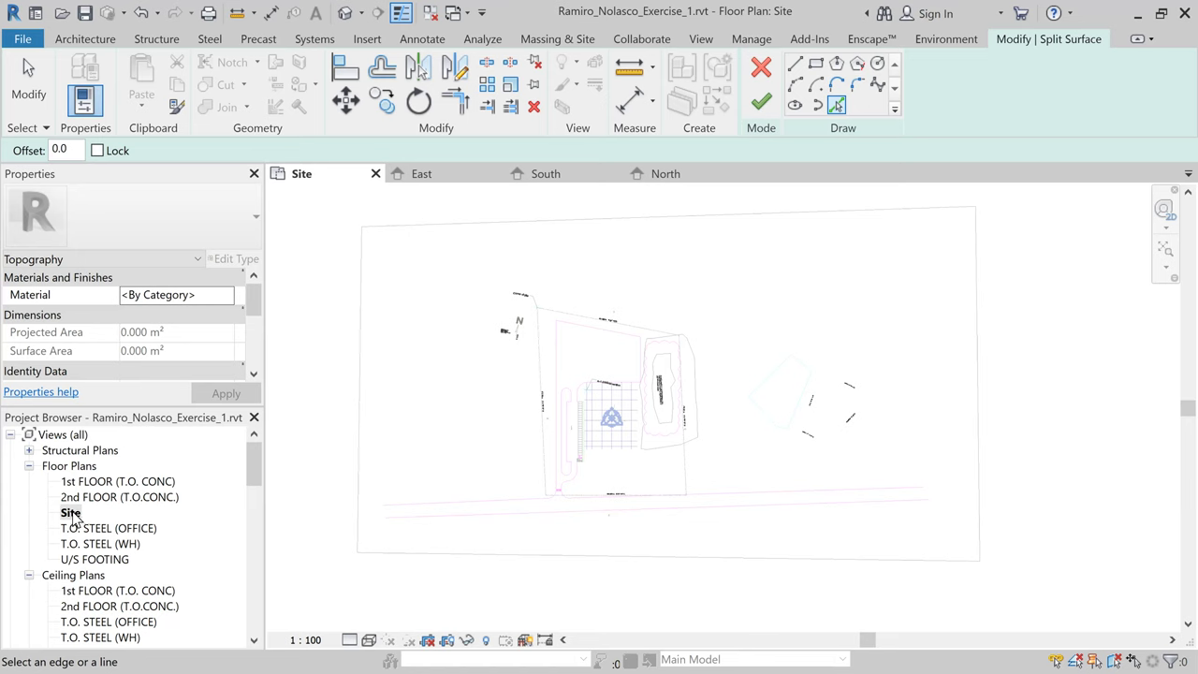
scroll(456, 514, "up", 5)
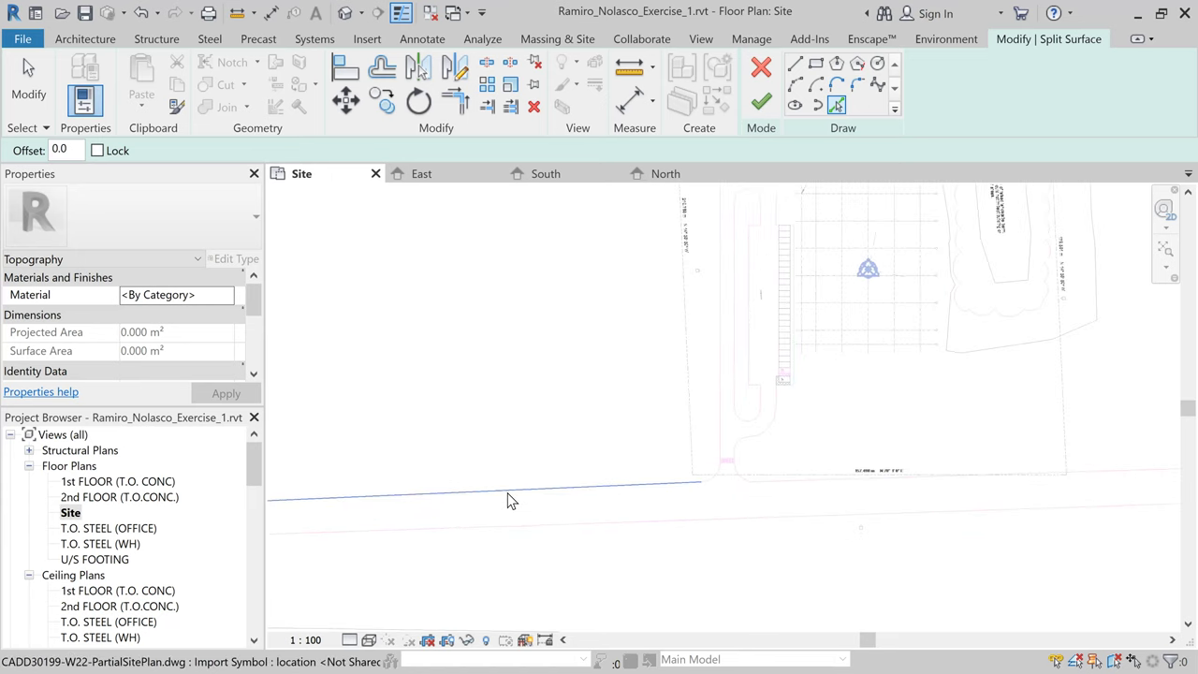
scroll(504, 500, "down", 1)
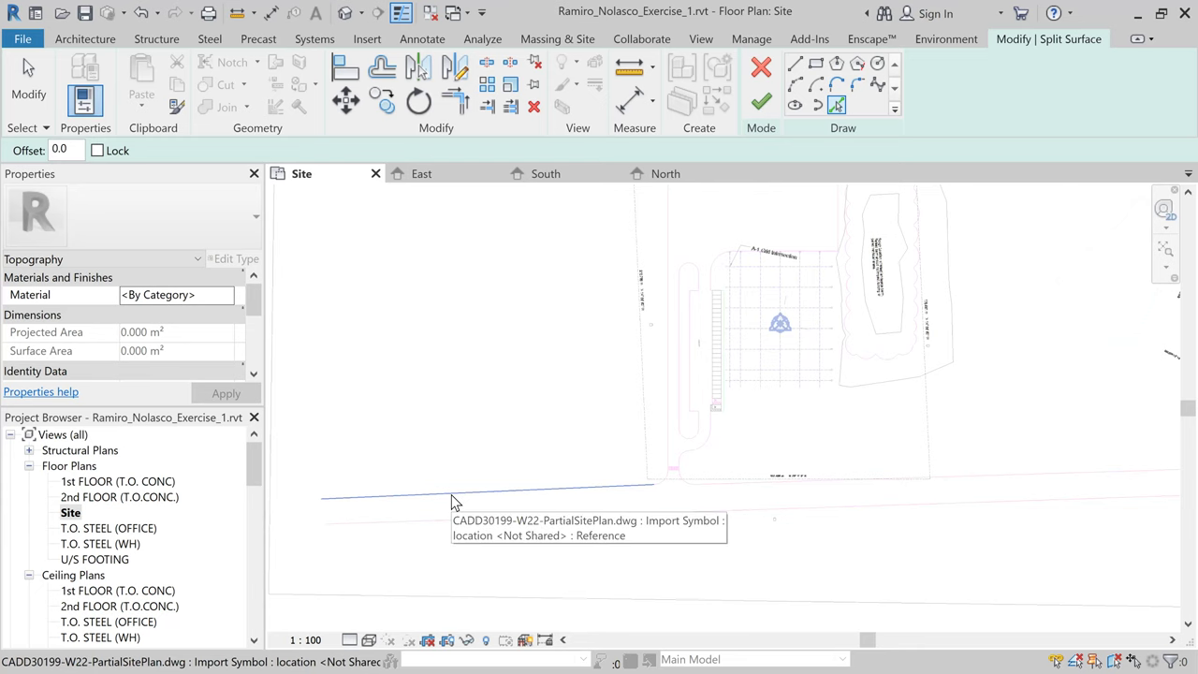
left_click(455, 499)
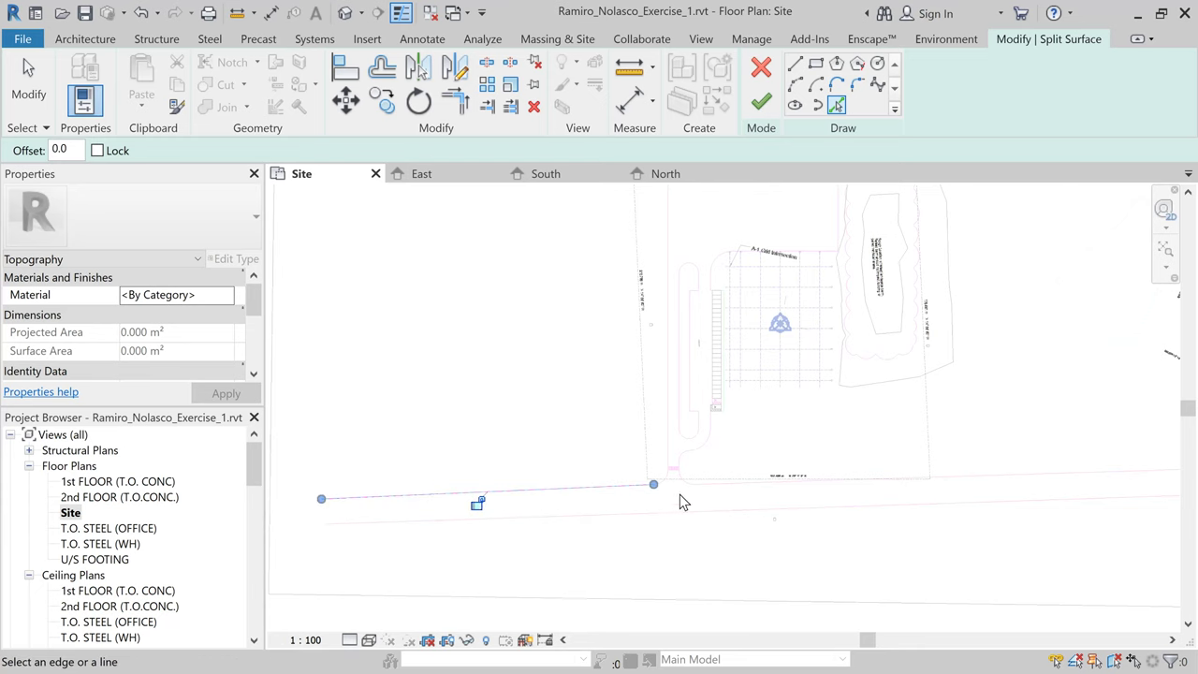
scroll(659, 489, "up", 2)
scroll(649, 498, "up", 3)
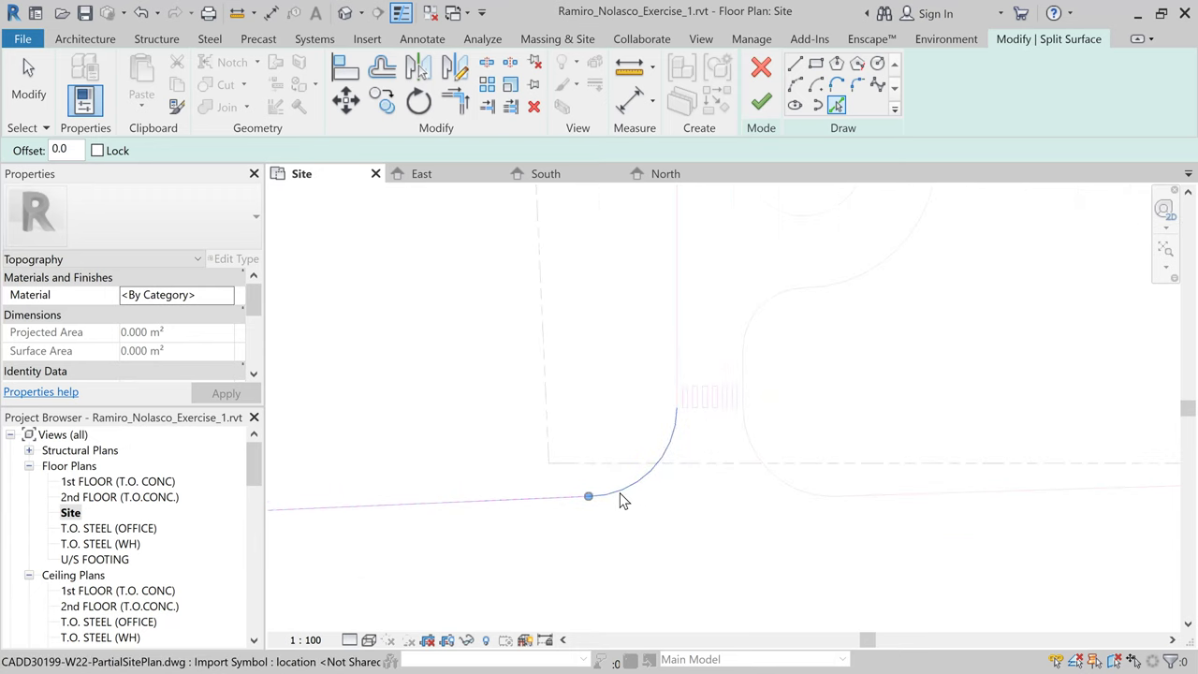
left_click(620, 500)
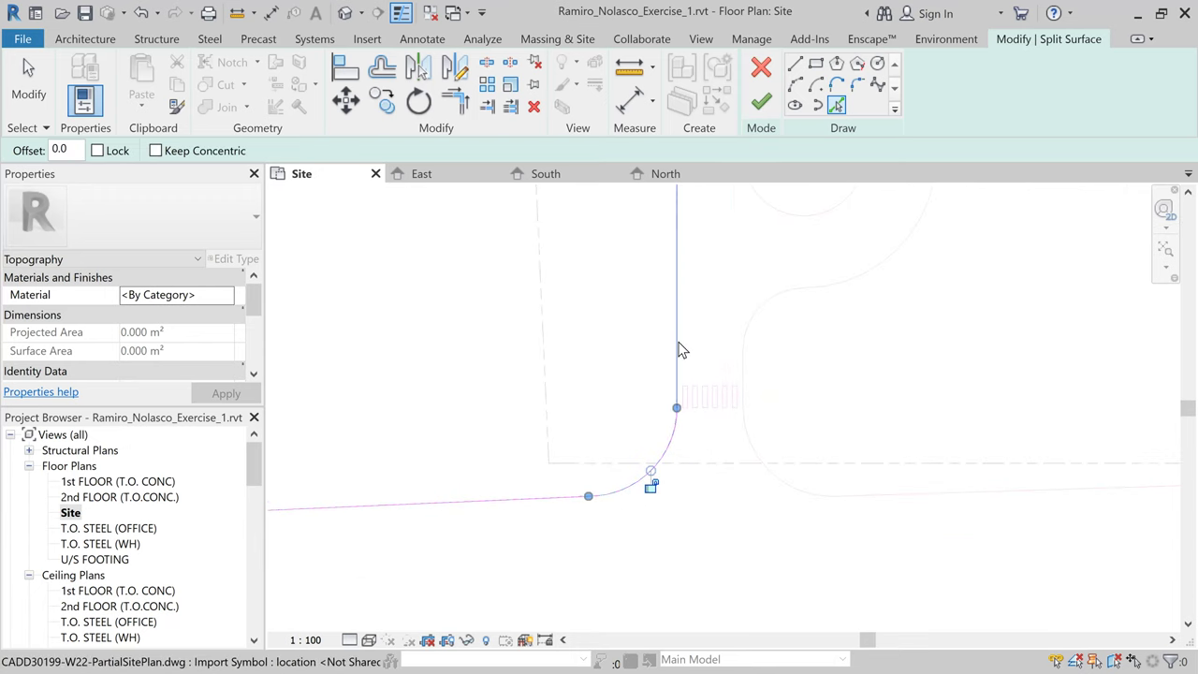
left_click(683, 348)
Step: Add the top property edge and the next edge line on the site's north side
scroll(708, 379, "down", 1)
scroll(709, 379, "down", 4)
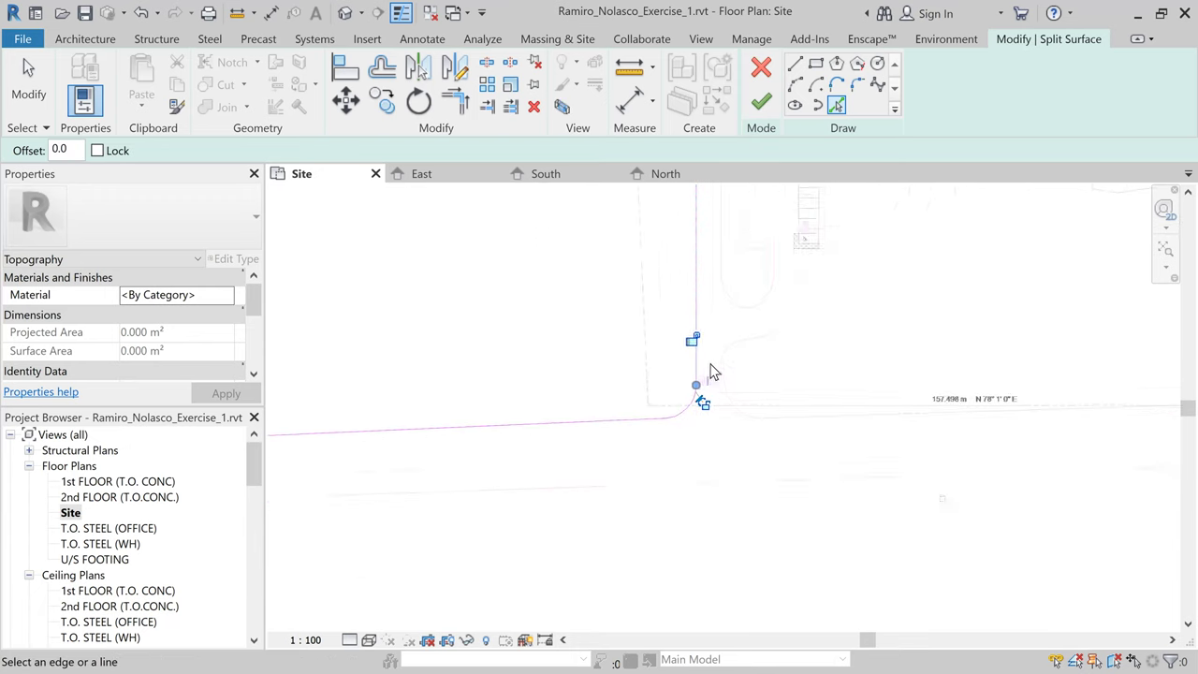
scroll(737, 276, "down", 2)
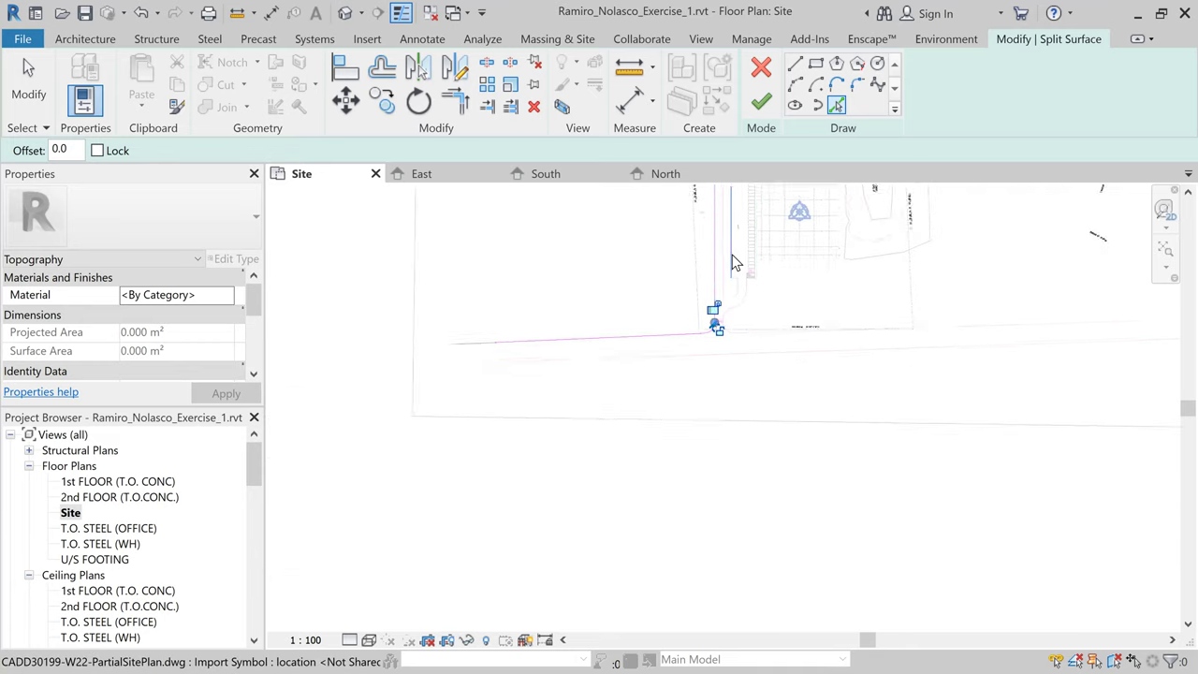
middle_click_drag(814, 313, 808, 440)
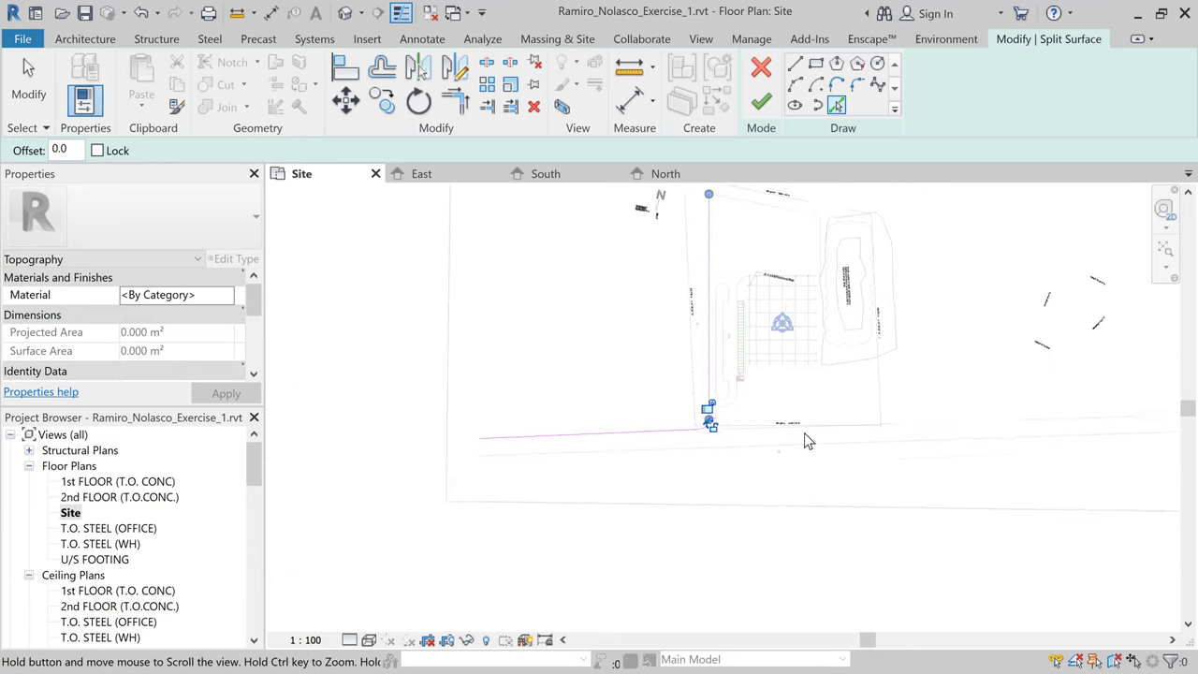
scroll(755, 226, "up", 1)
left_click(773, 226)
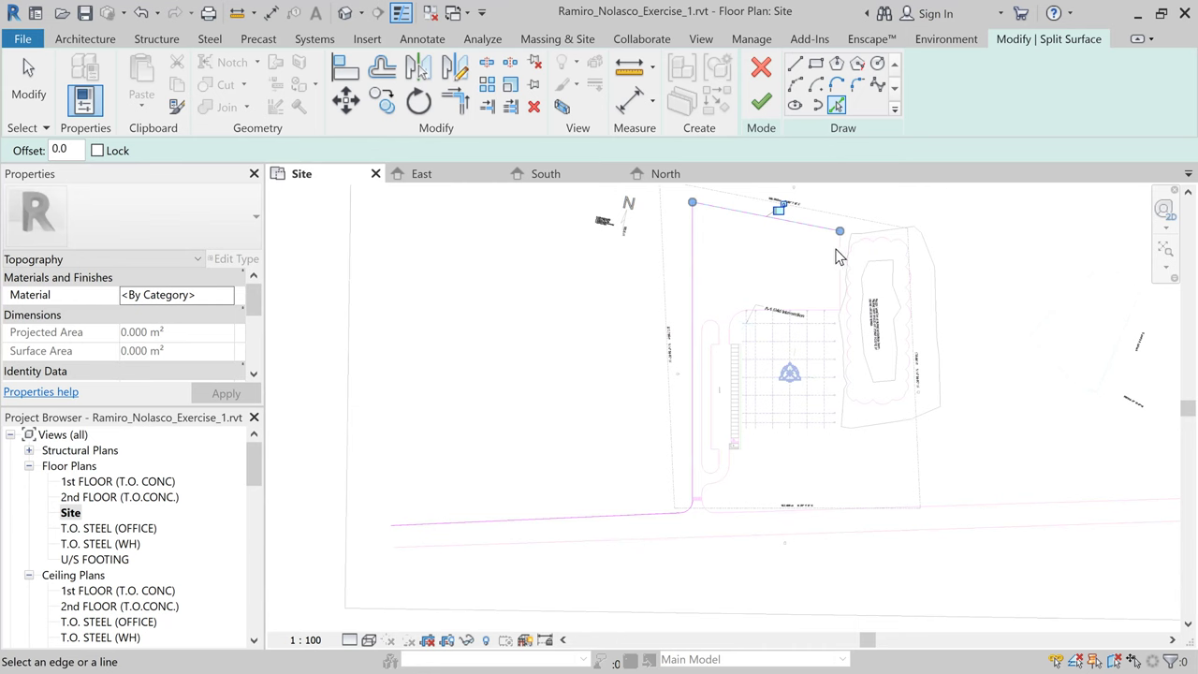
left_click(839, 260)
Step: Add the A-1 grid intersection line, small corner arc, short vertical edge and top stair edge
scroll(820, 324, "up", 3)
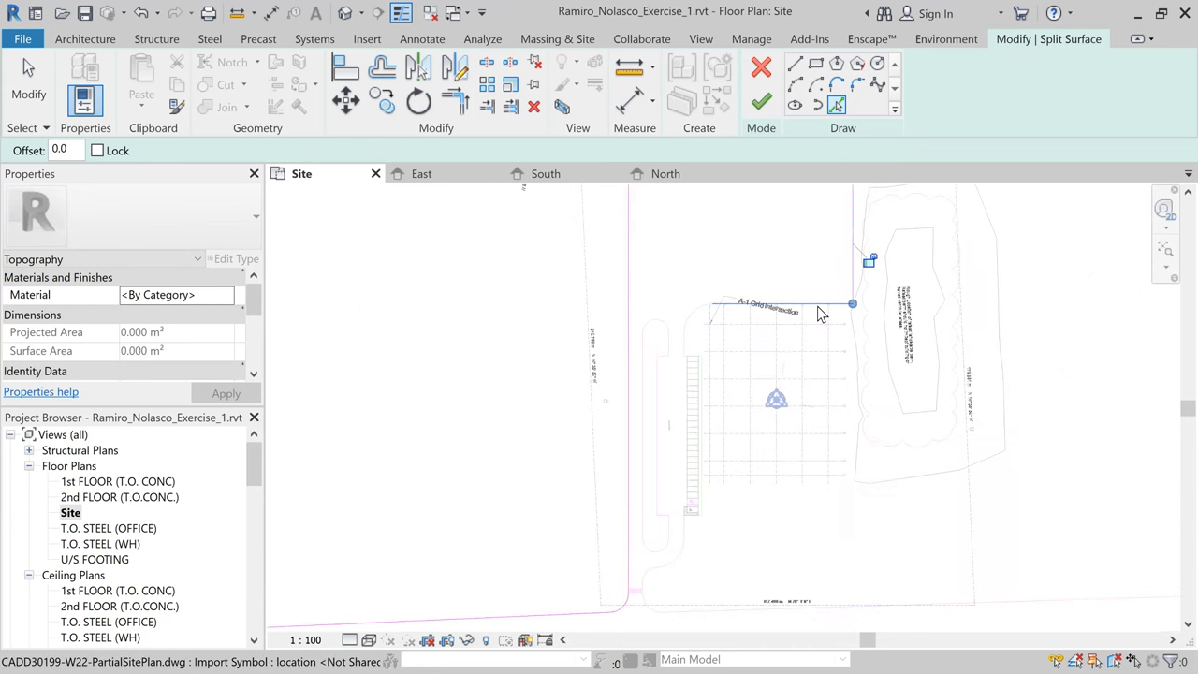
scroll(826, 315, "up", 1)
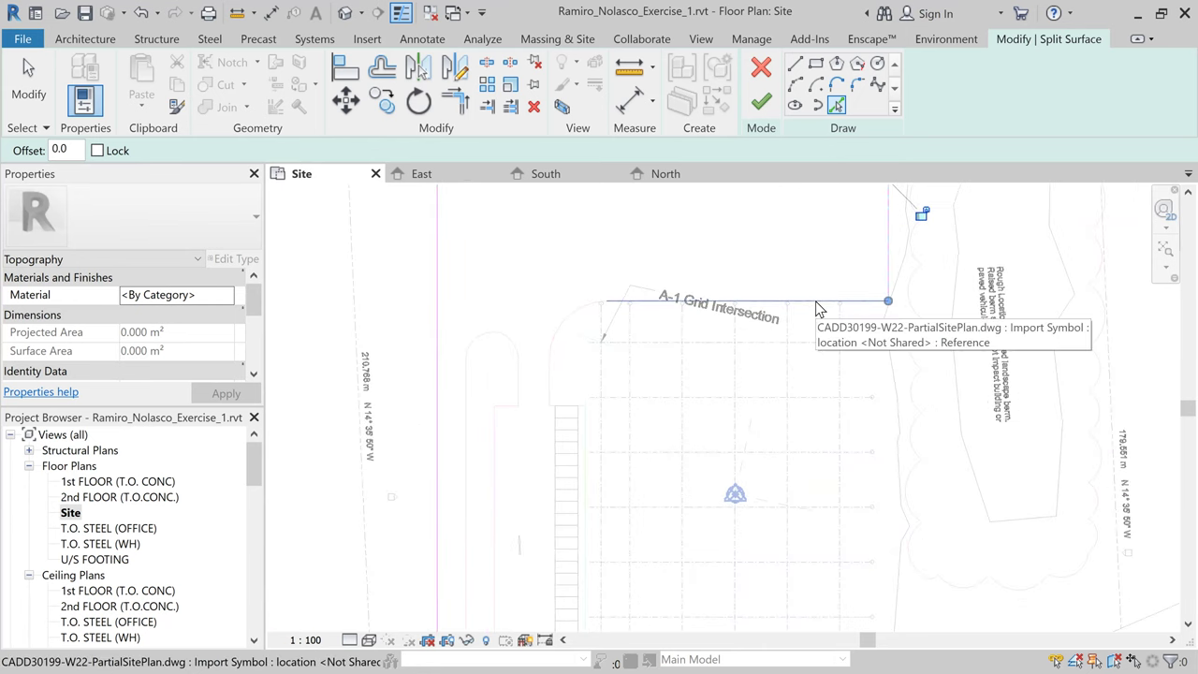
left_click(817, 304)
left_click(574, 326)
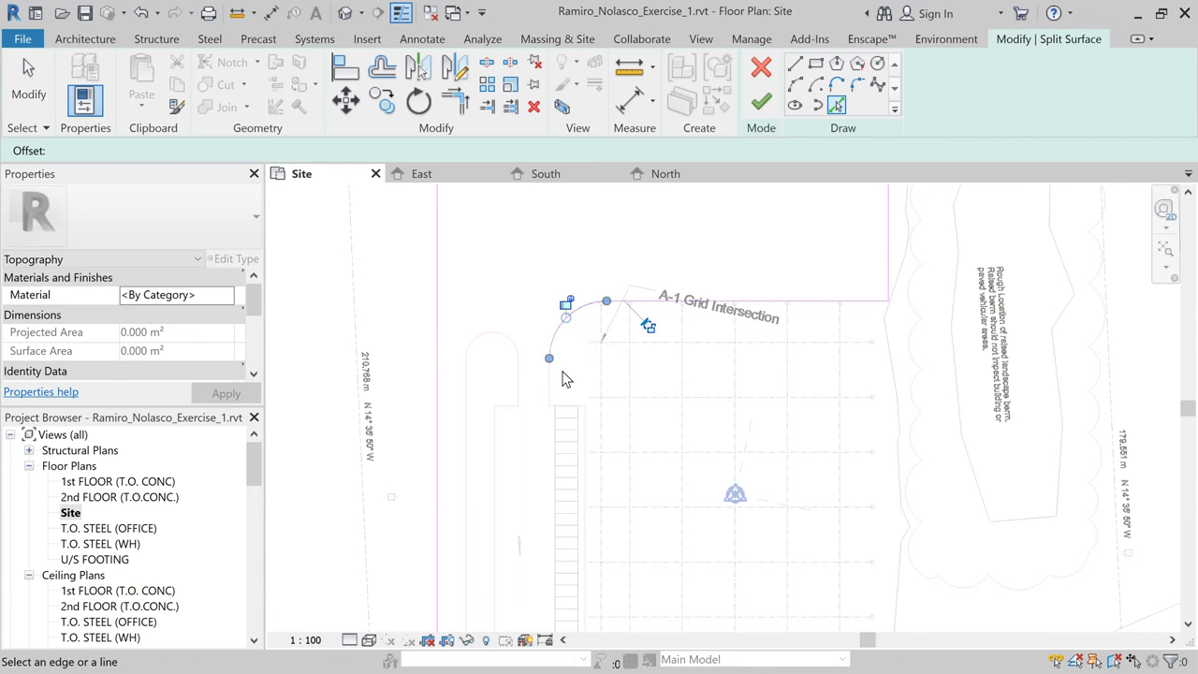
left_click(551, 391)
scroll(551, 419, "up", 4)
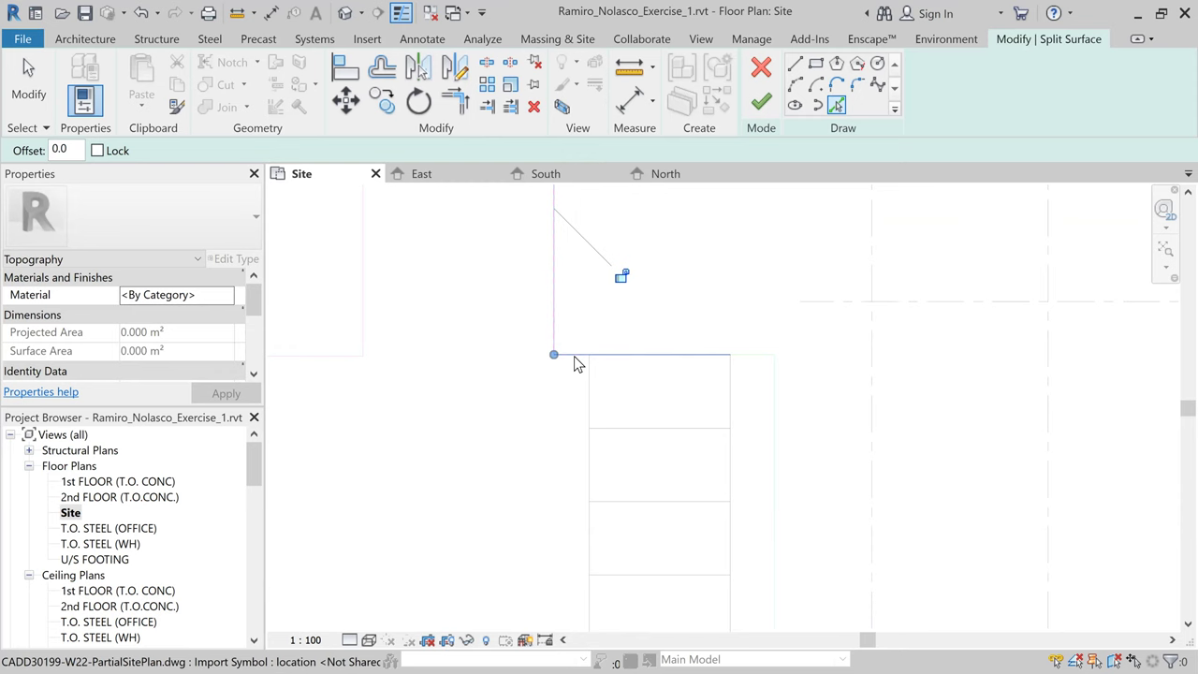
left_click(575, 356)
Step: Add the road curve below the stair and the next small road arc to the boundary
scroll(762, 412, "down", 2)
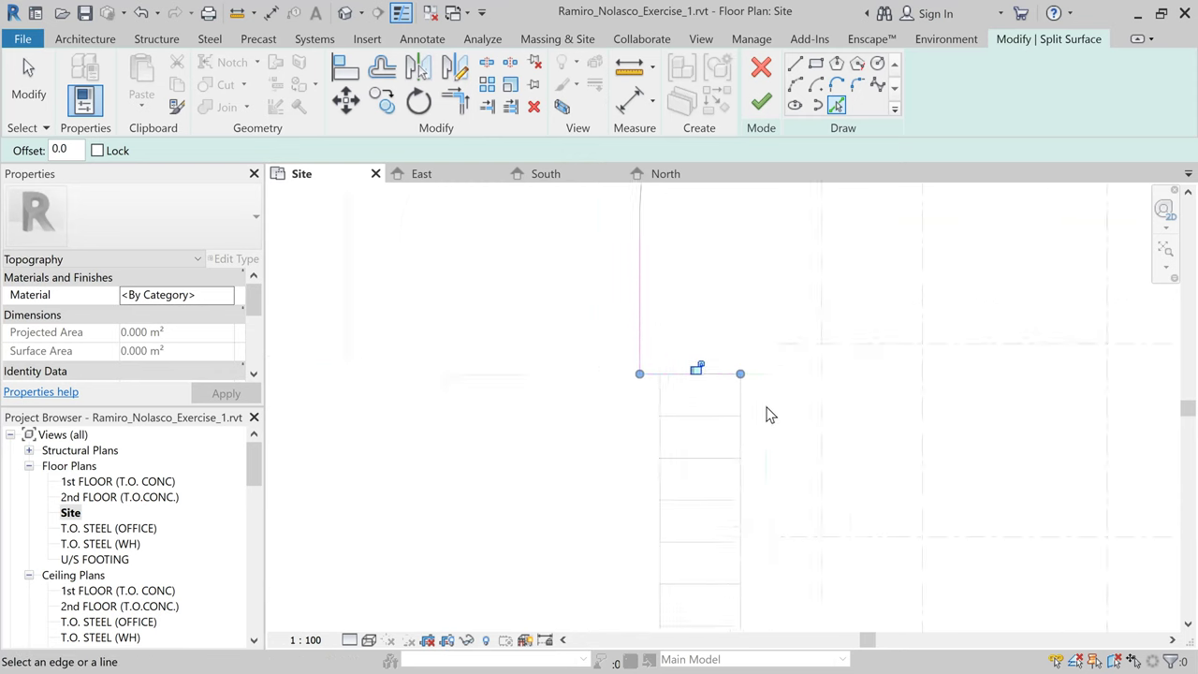
scroll(769, 415, "down", 2)
middle_click_drag(743, 383, 599, 245)
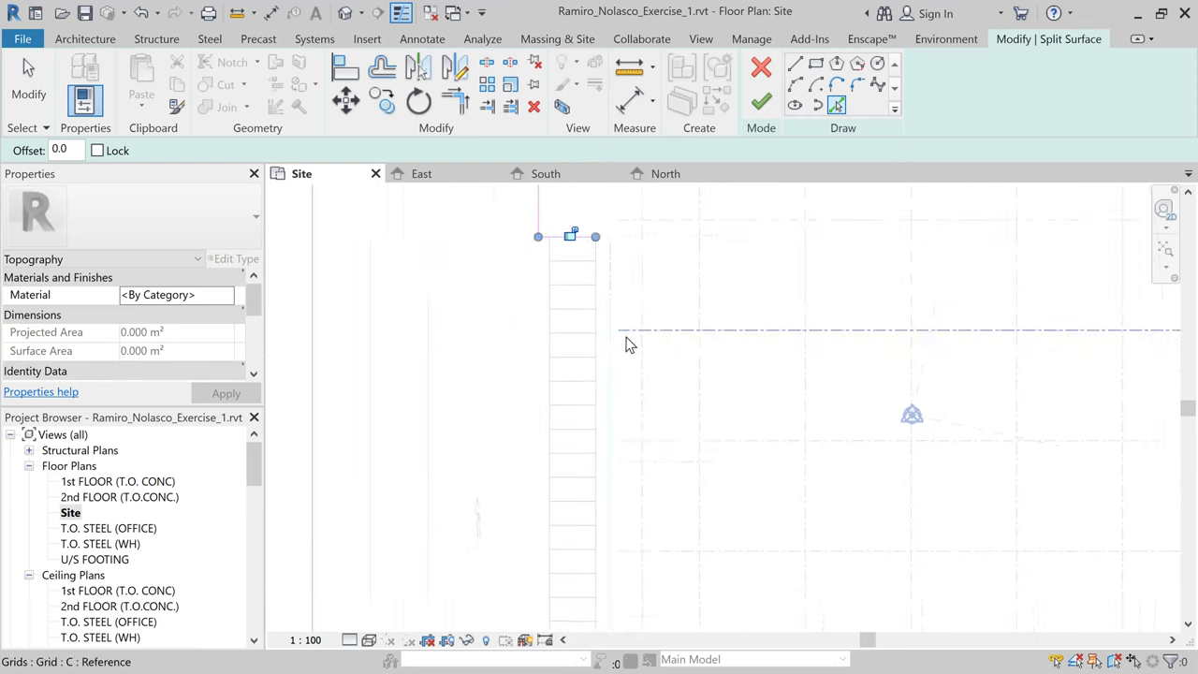
scroll(627, 345, "down", 1)
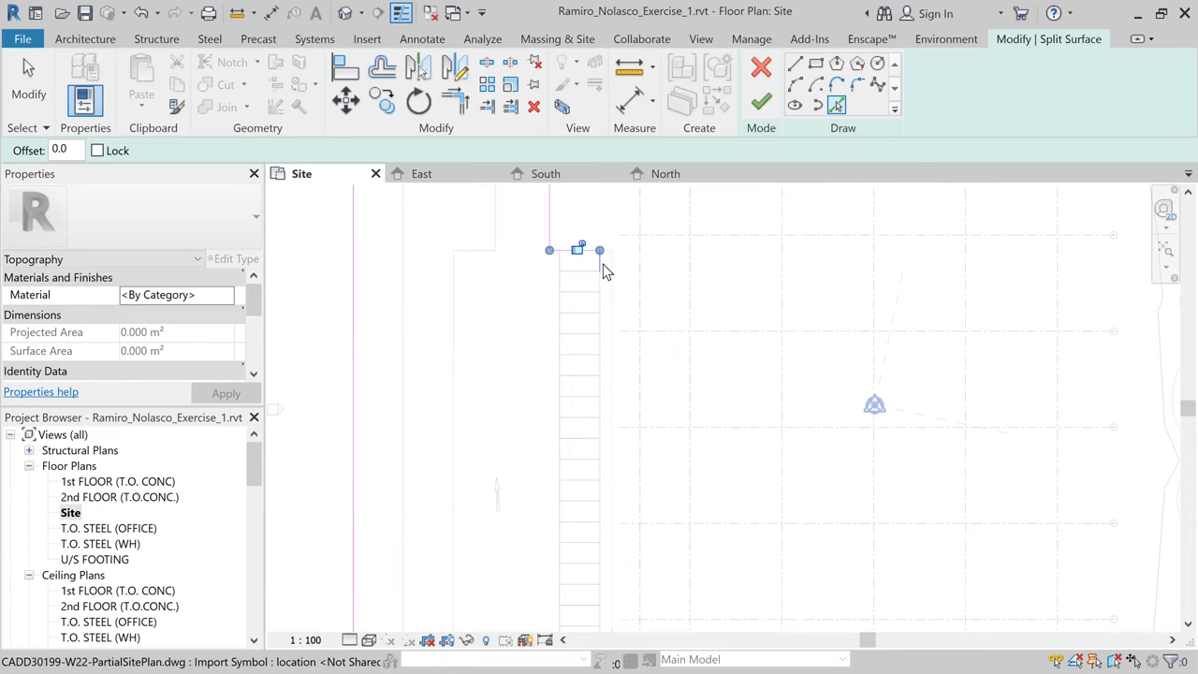
scroll(601, 414, "down", 3)
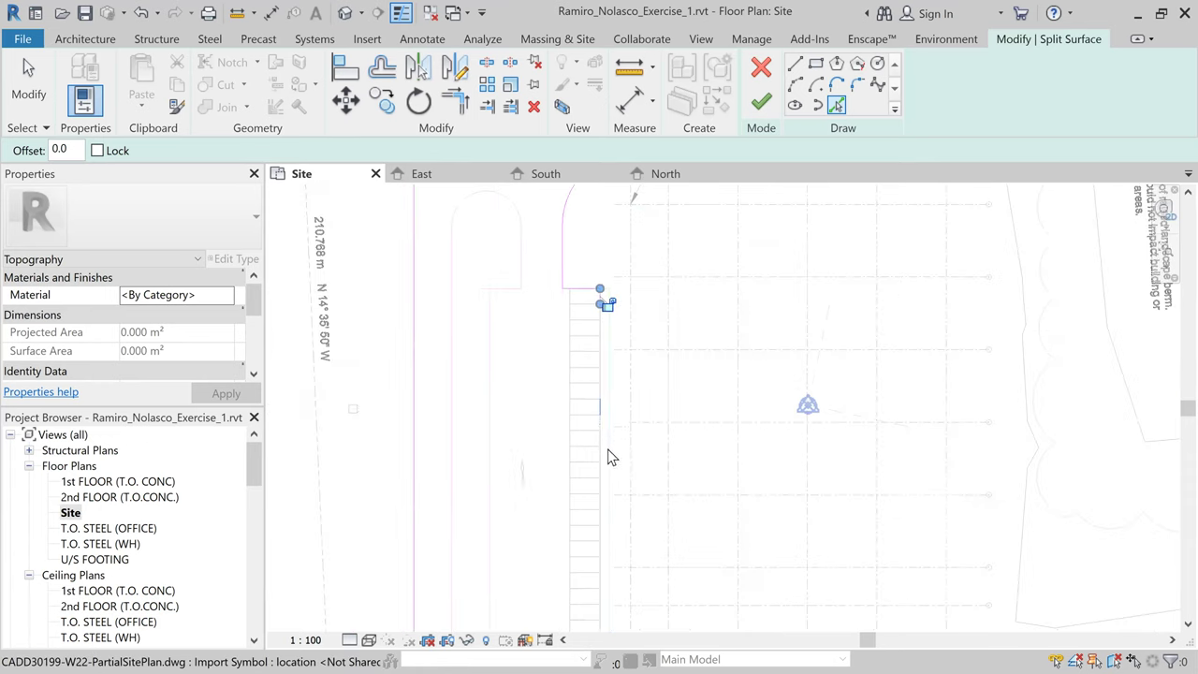
scroll(602, 557, "up", 2)
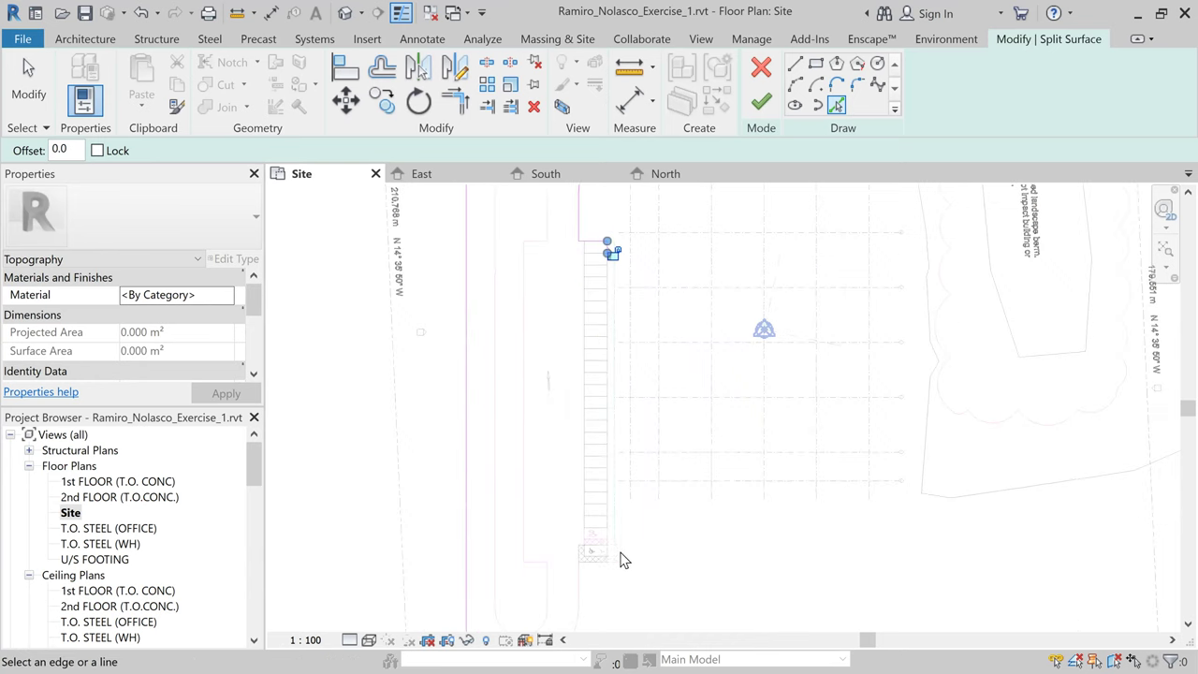
scroll(624, 560, "up", 3)
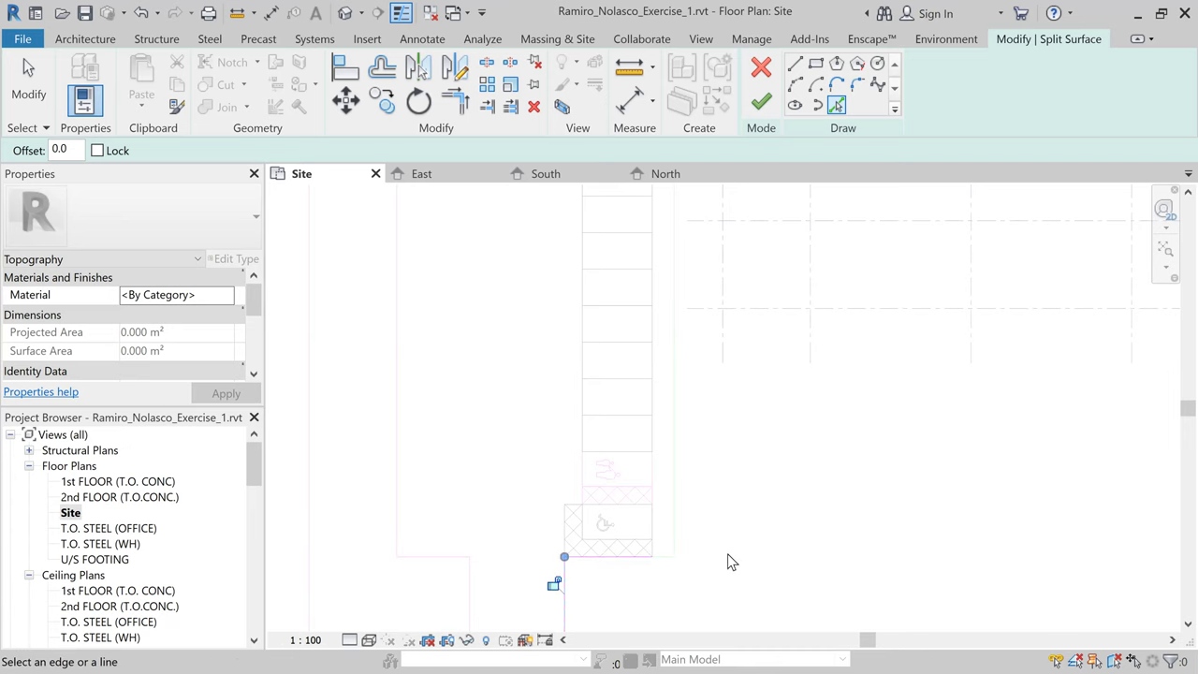
scroll(739, 566, "down", 3)
middle_click_drag(745, 558, 642, 458)
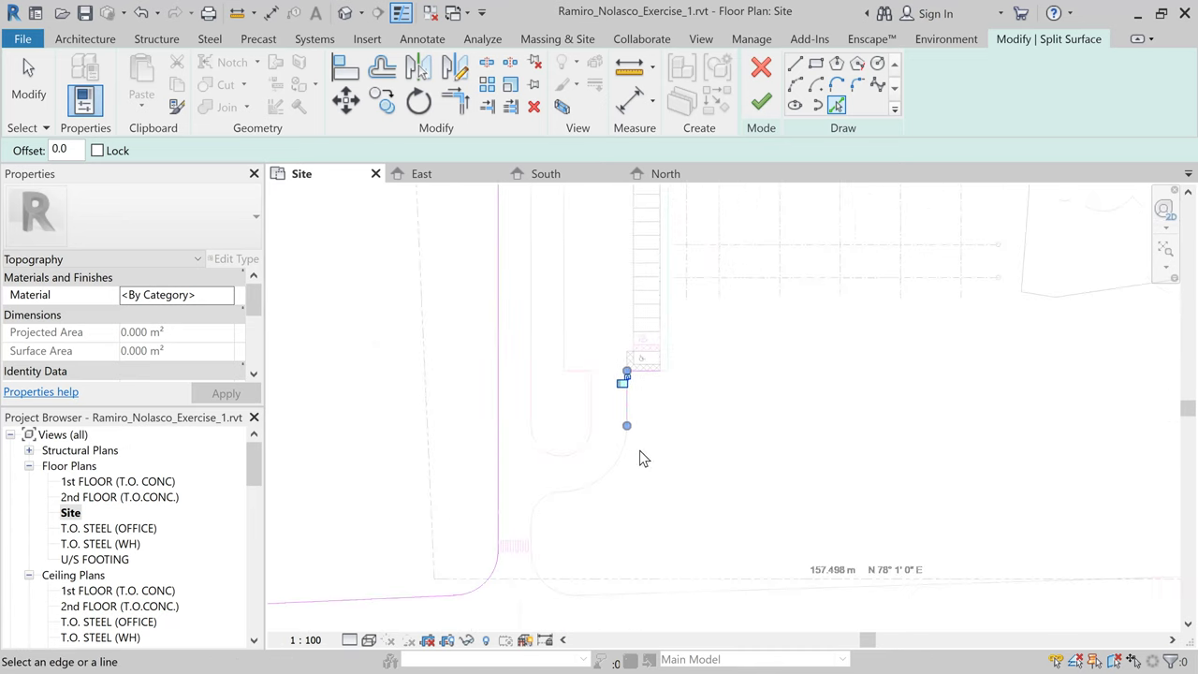
left_click(634, 447)
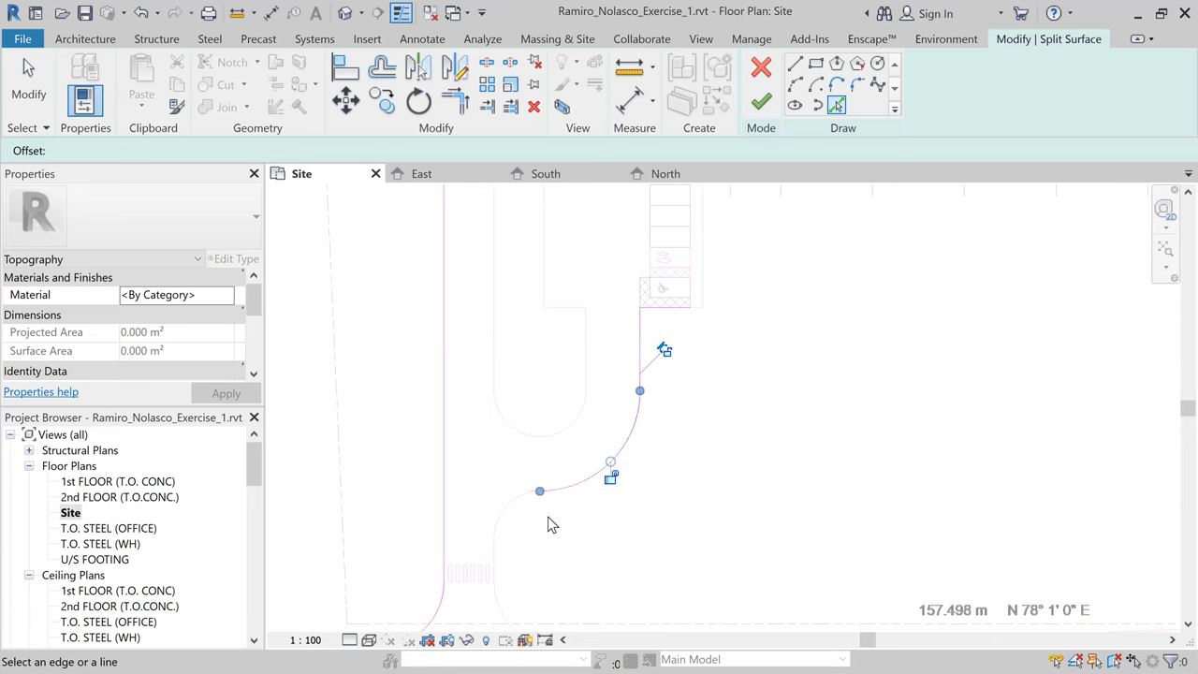
left_click(500, 514)
Step: Add the curved driveway edge and the long road line to the sketch
scroll(585, 552, "down", 3)
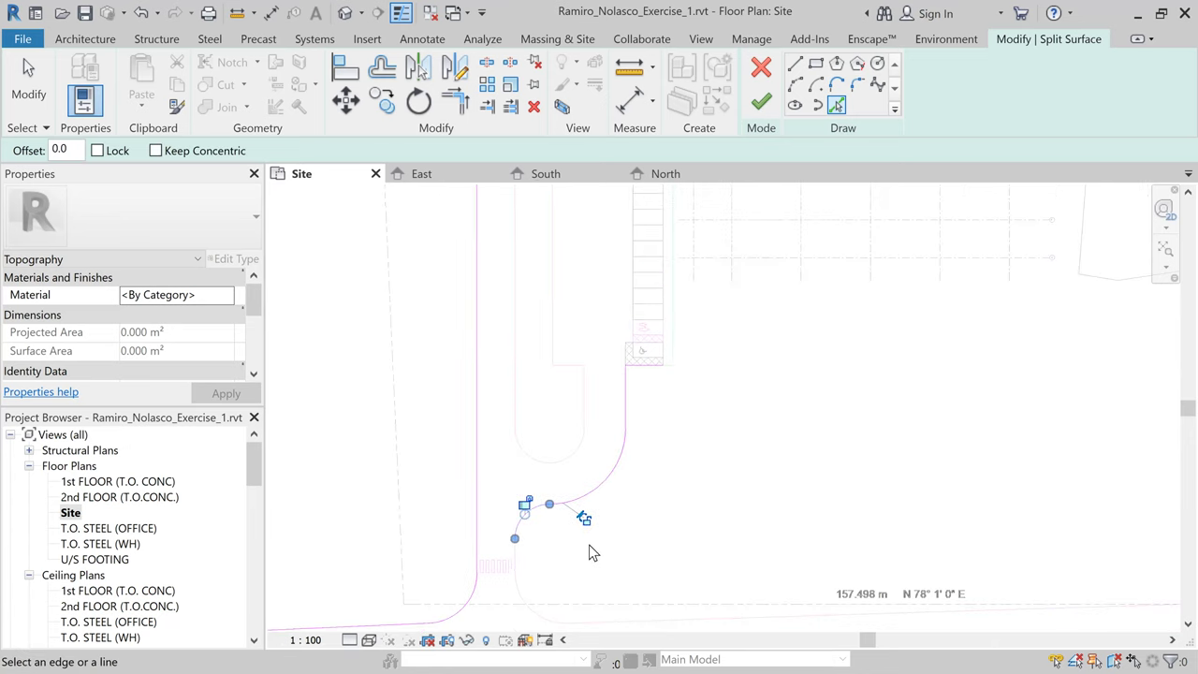
middle_click_drag(679, 533, 496, 460)
scroll(497, 460, "up", 2)
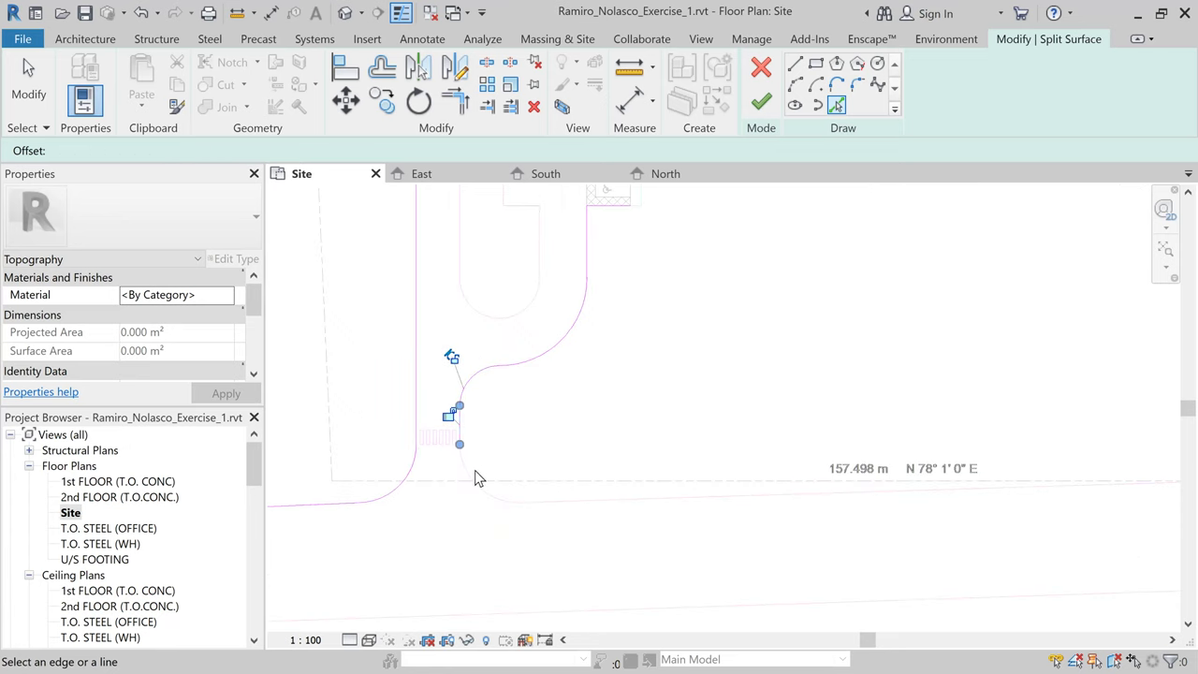
scroll(475, 475, "up", 2)
left_click(456, 460)
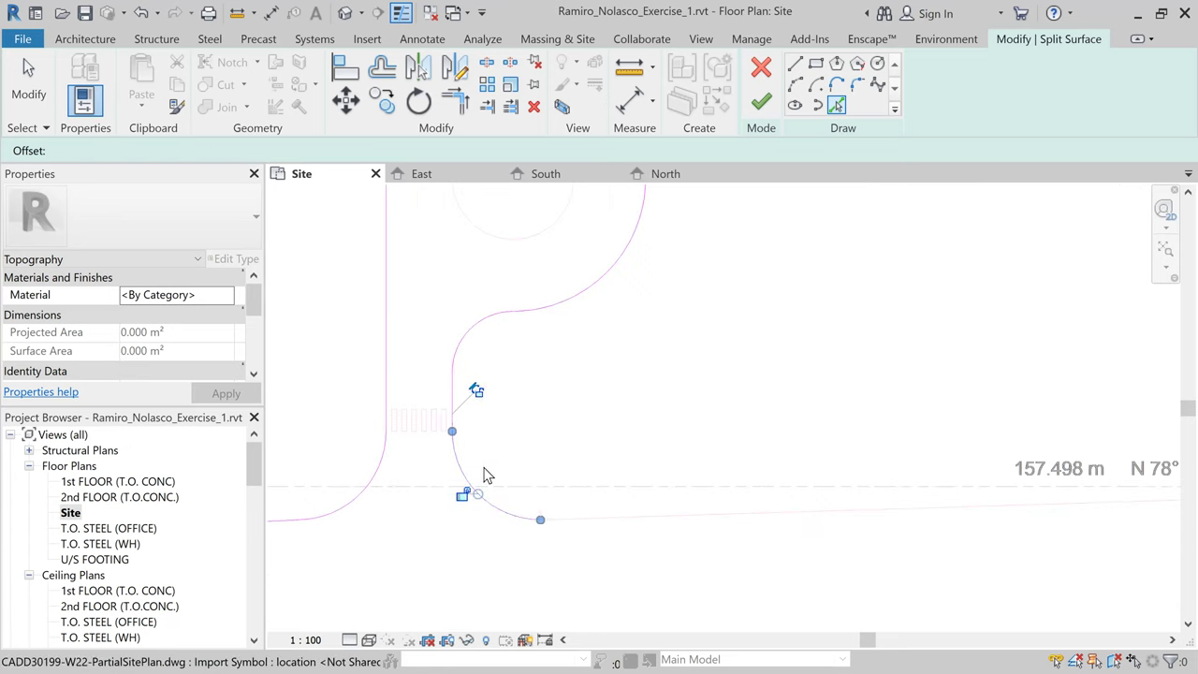
left_click(618, 524)
scroll(686, 547, "down", 5)
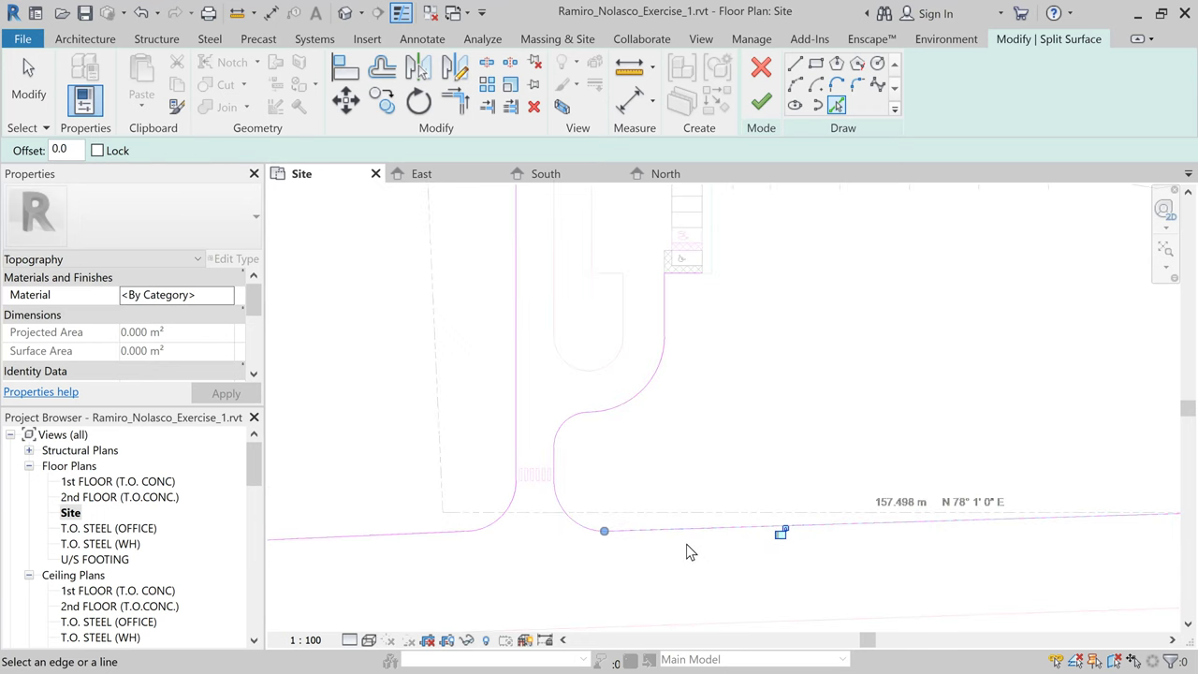
Step: Drag the long road-edge sketch line's end east past the toposurface edge and check it
scroll(676, 547, "down", 4)
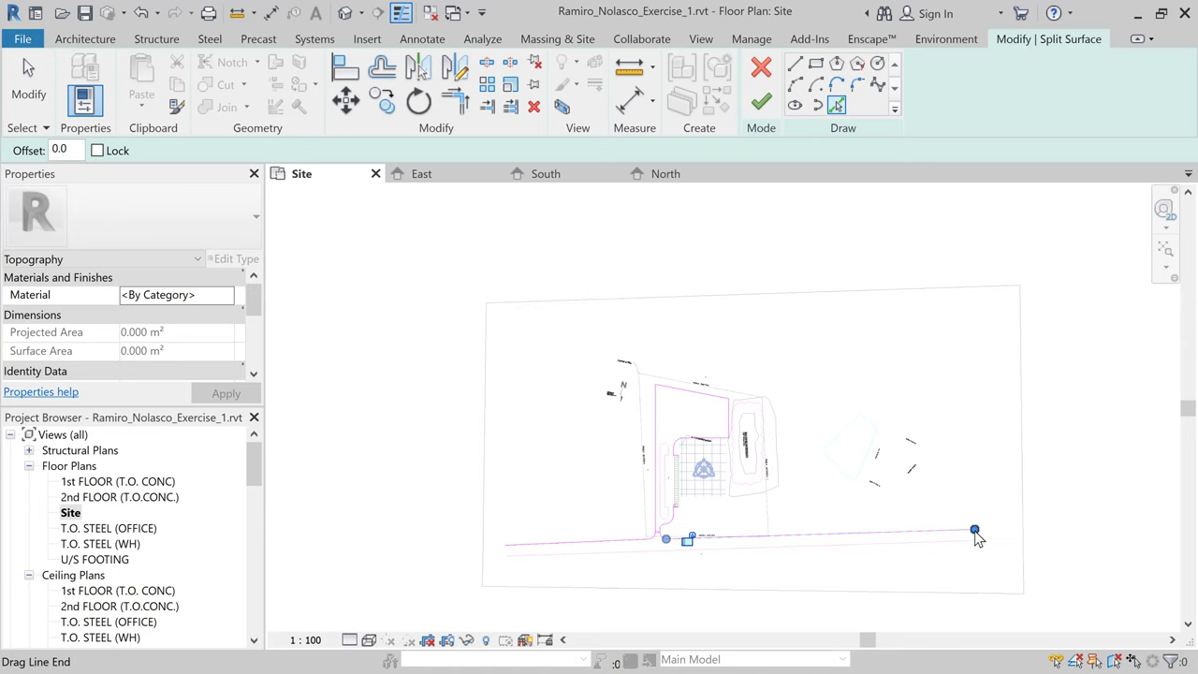
left_click_drag(976, 536, 1040, 526)
scroll(1002, 555, "up", 3)
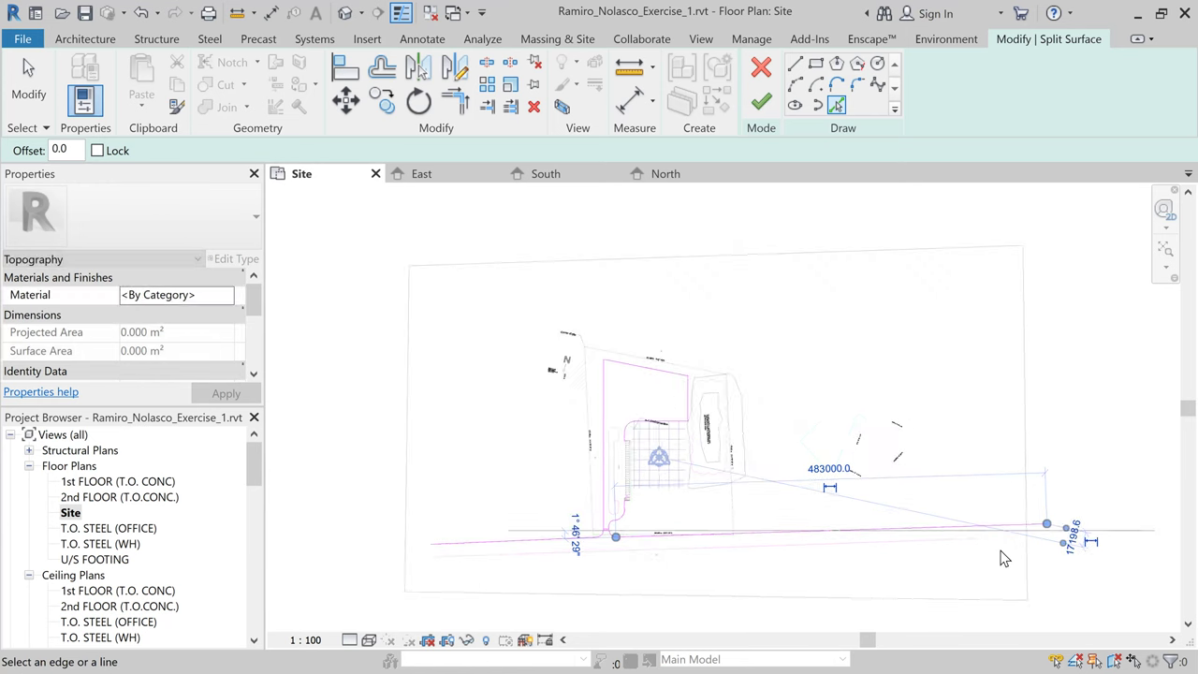
scroll(1002, 556, "up", 2)
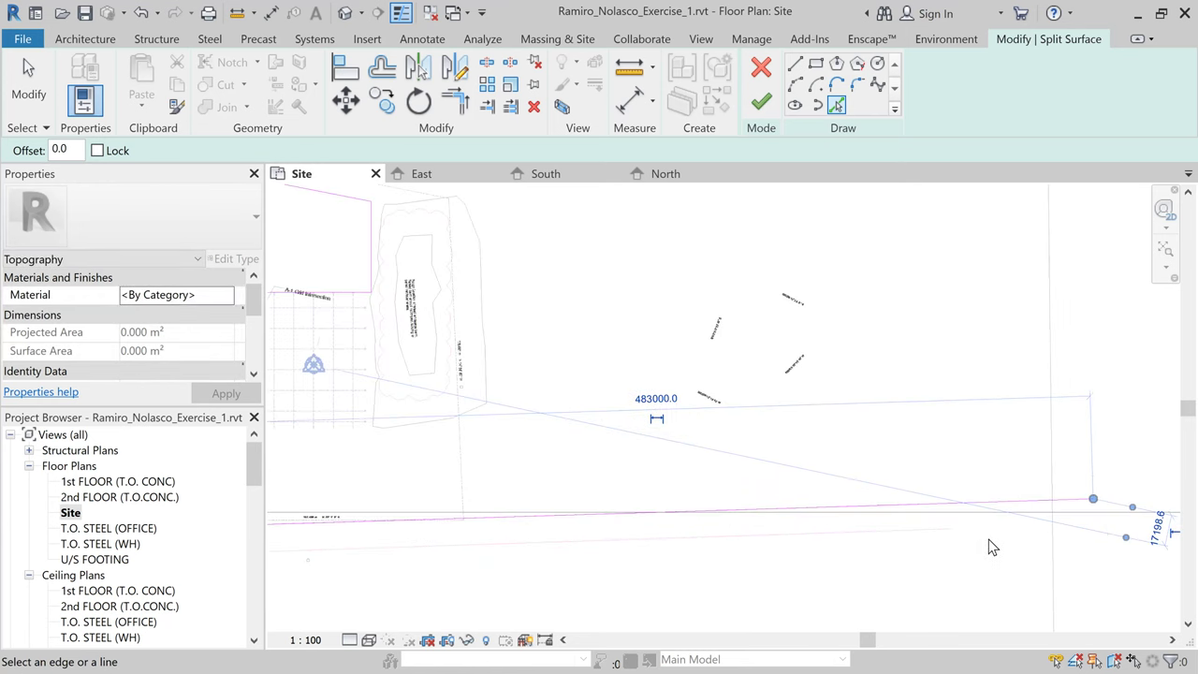
scroll(992, 547, "down", 4)
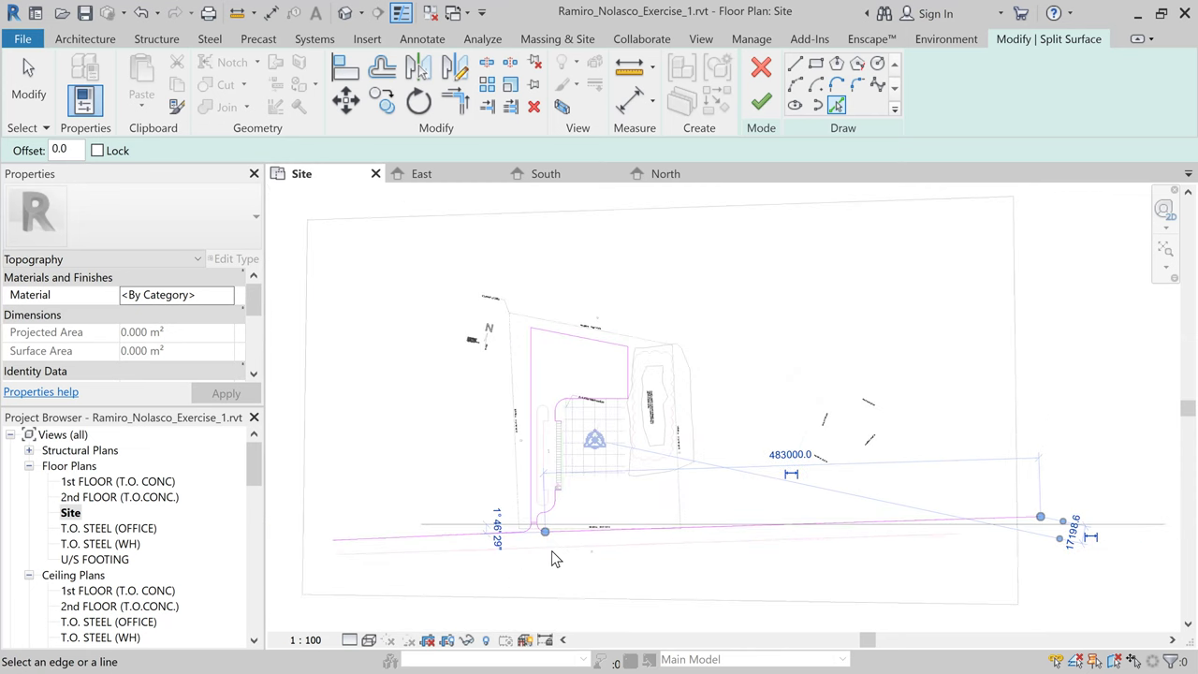
scroll(552, 554, "up", 2)
scroll(547, 541, "up", 2)
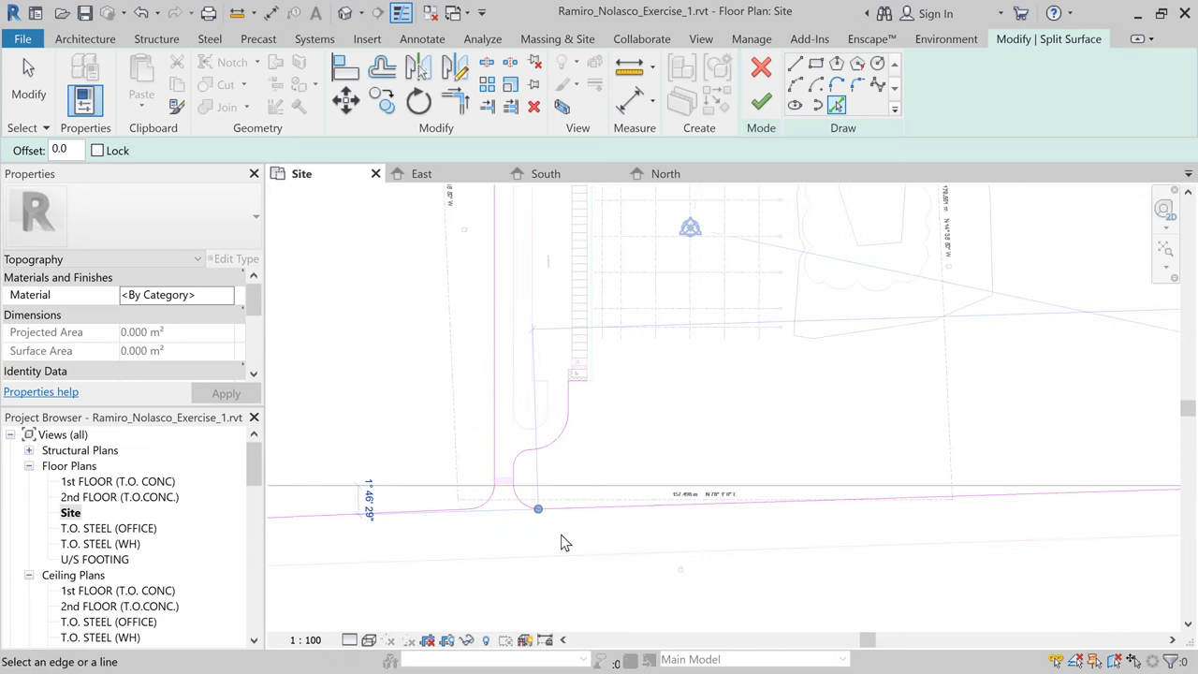
scroll(542, 542, "down", 4)
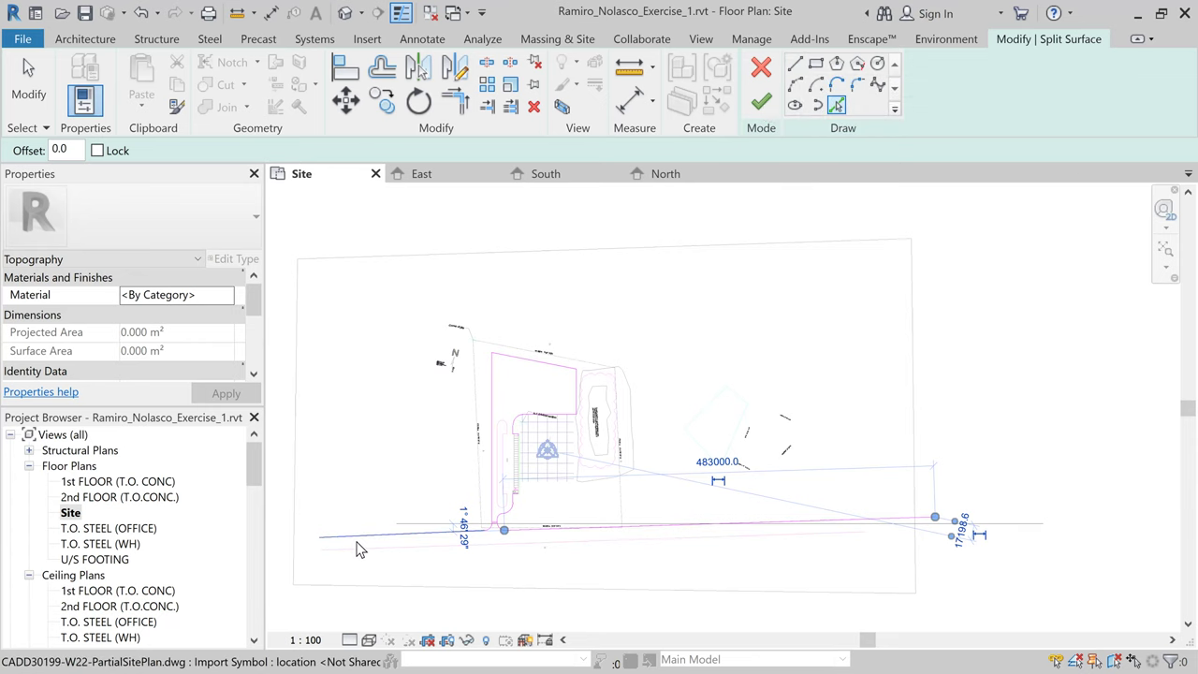
Step: Add the western road-edge import line and stretch it westward to 228000.0
left_click(360, 549)
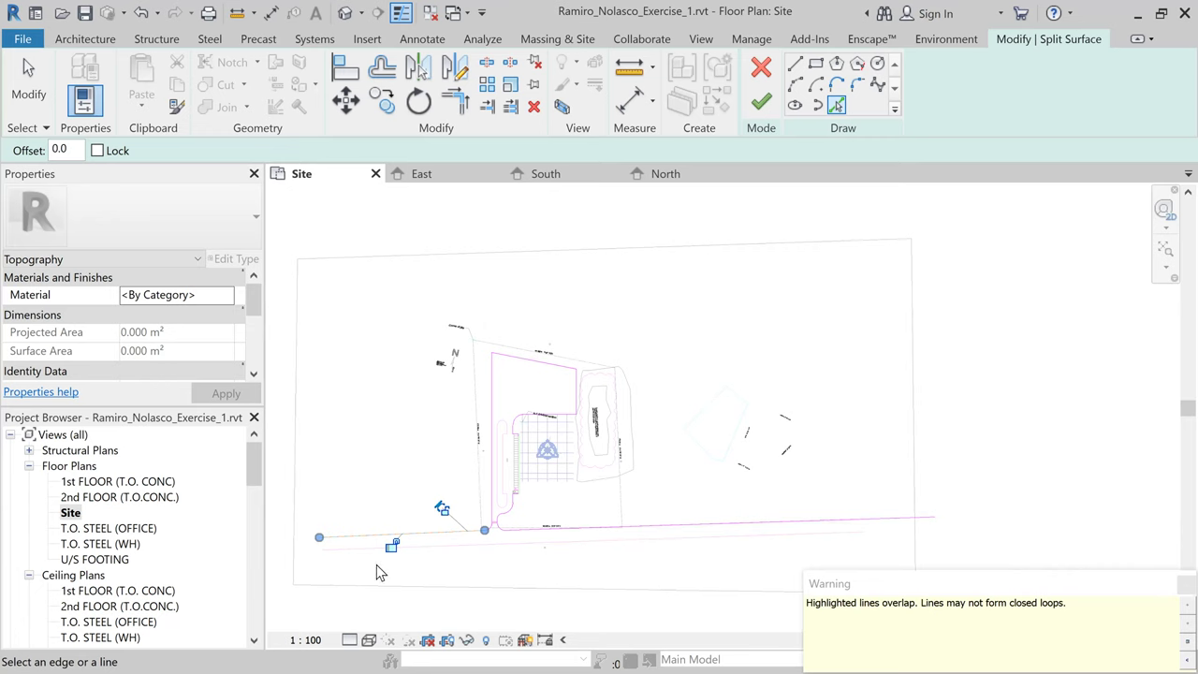
left_click_drag(319, 541, 280, 540)
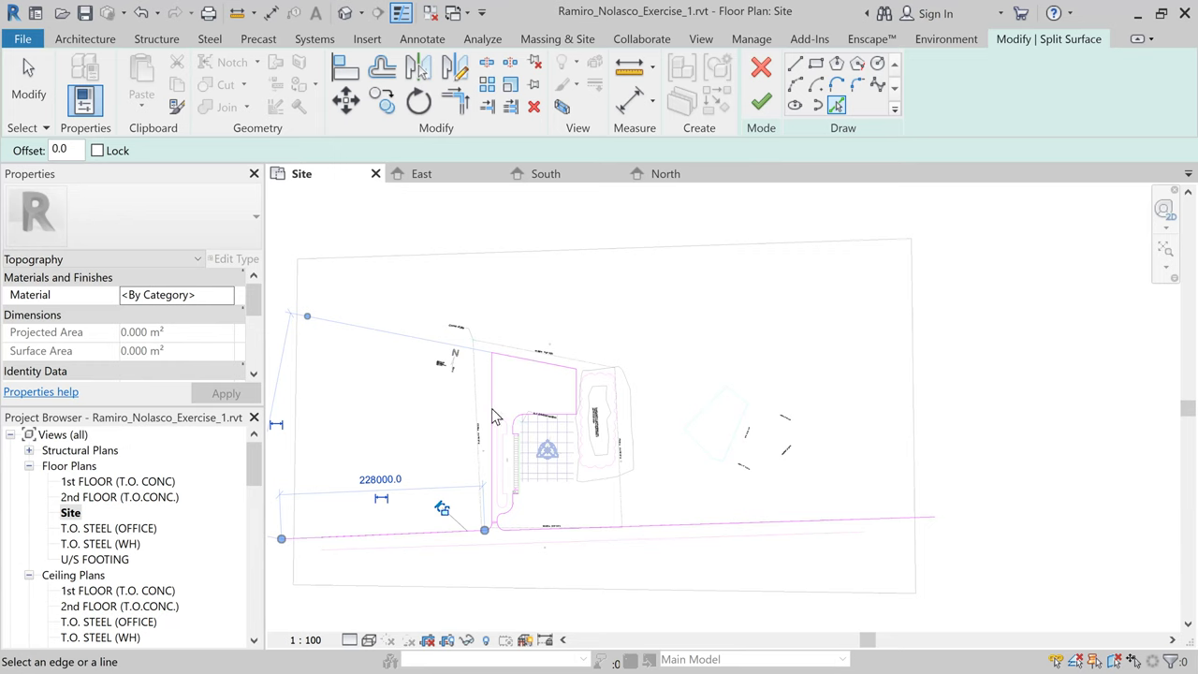
left_click(28, 89)
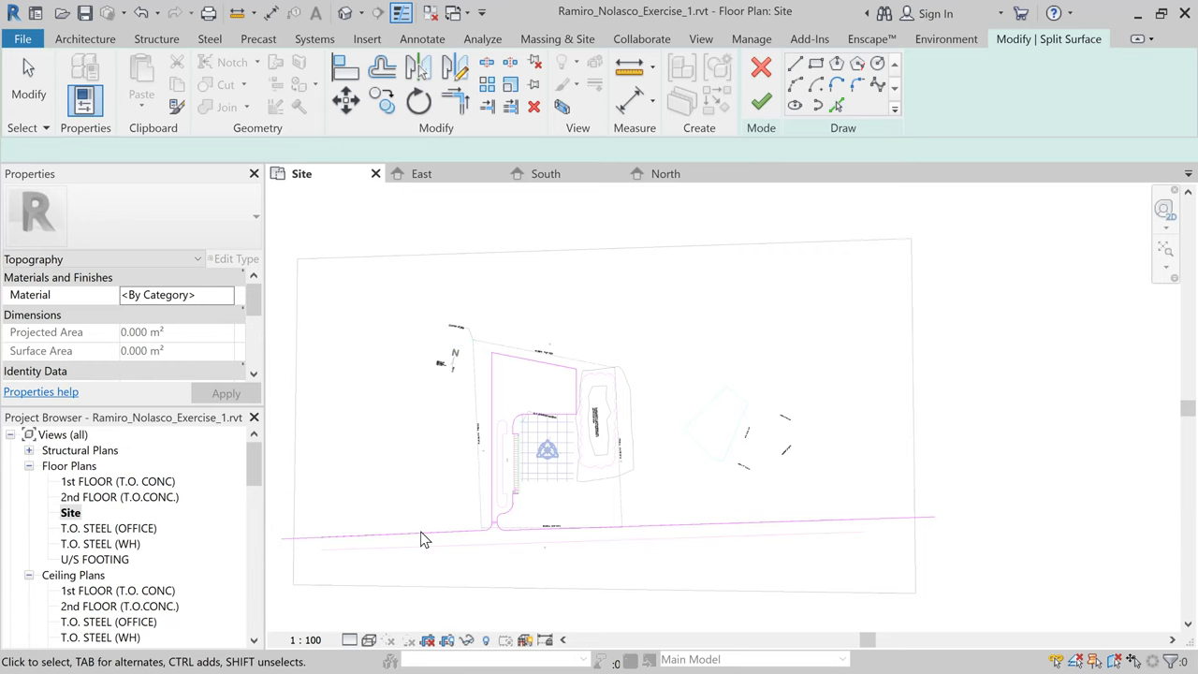
Step: Delete the overlapping 228000.0 sketch line and the extra eastern extension line
left_click(420, 538)
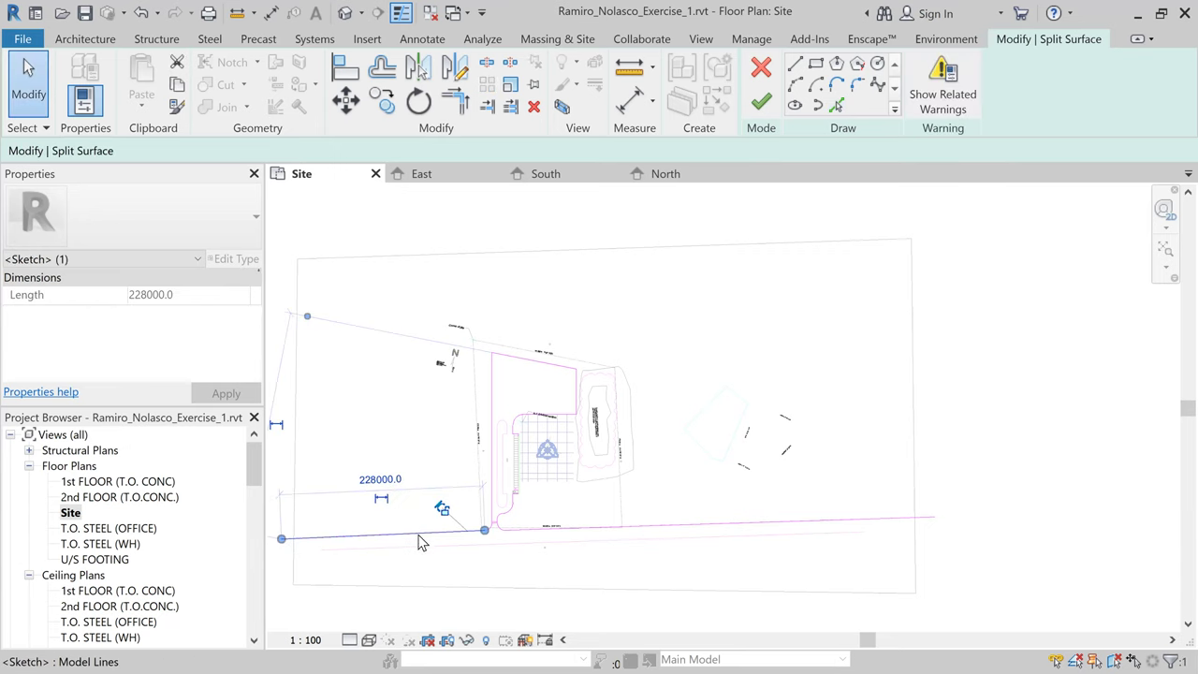
key("Delete")
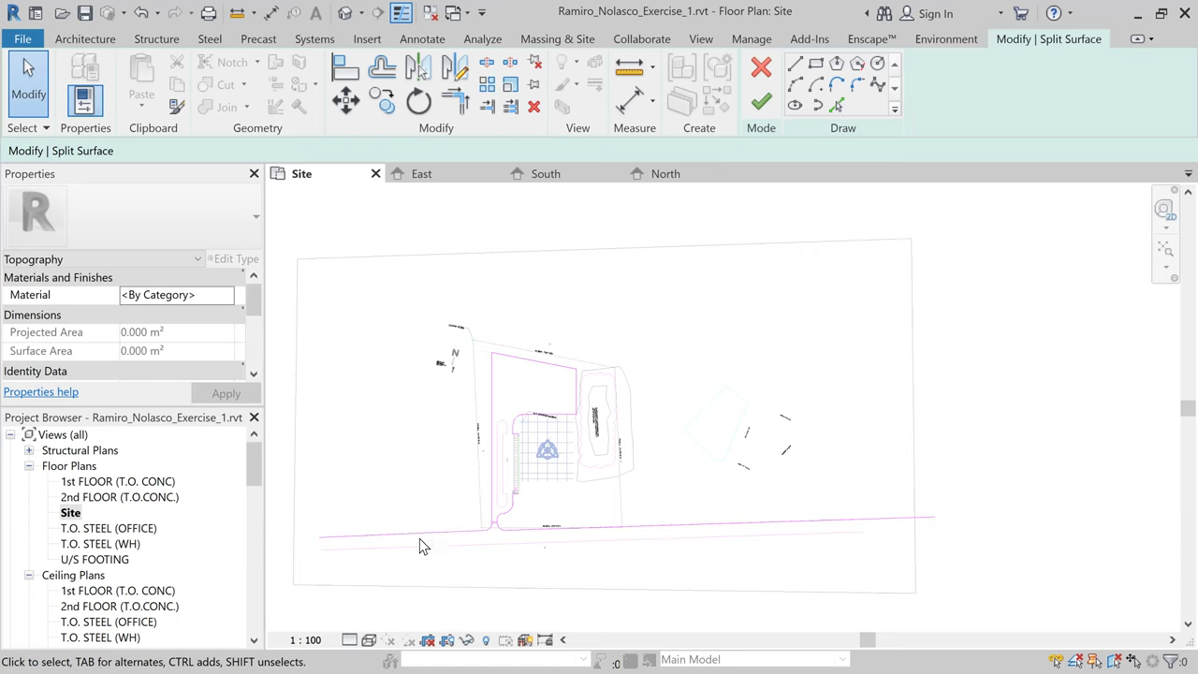
left_click(894, 524)
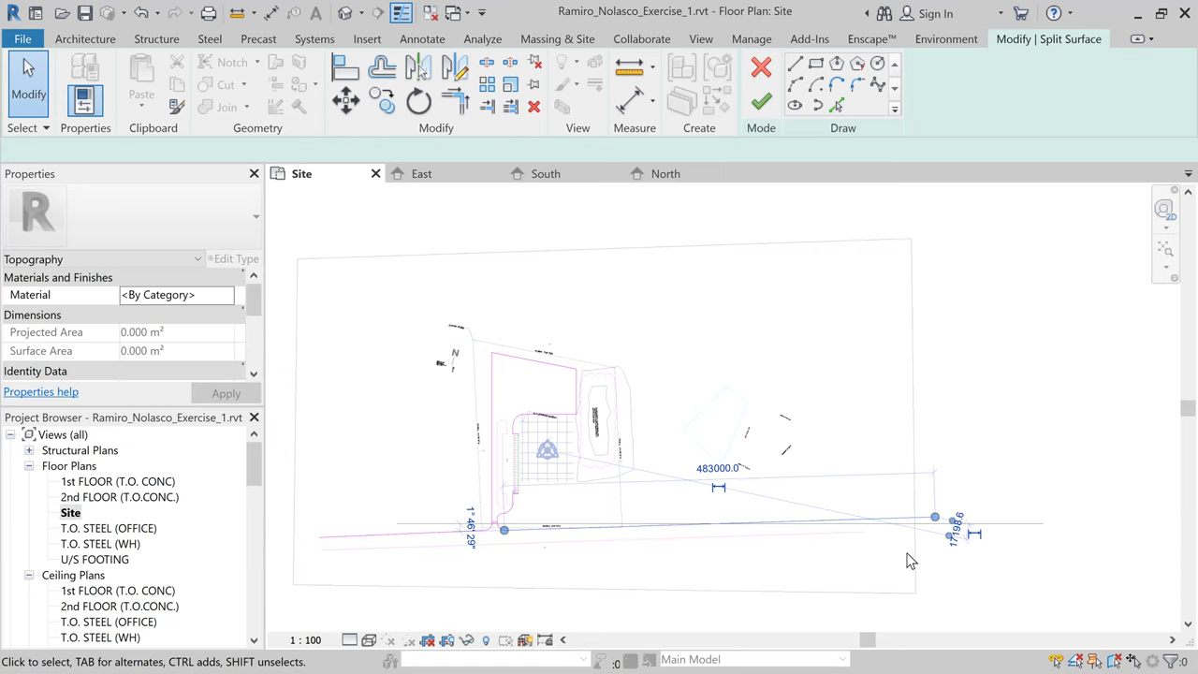
key("Delete")
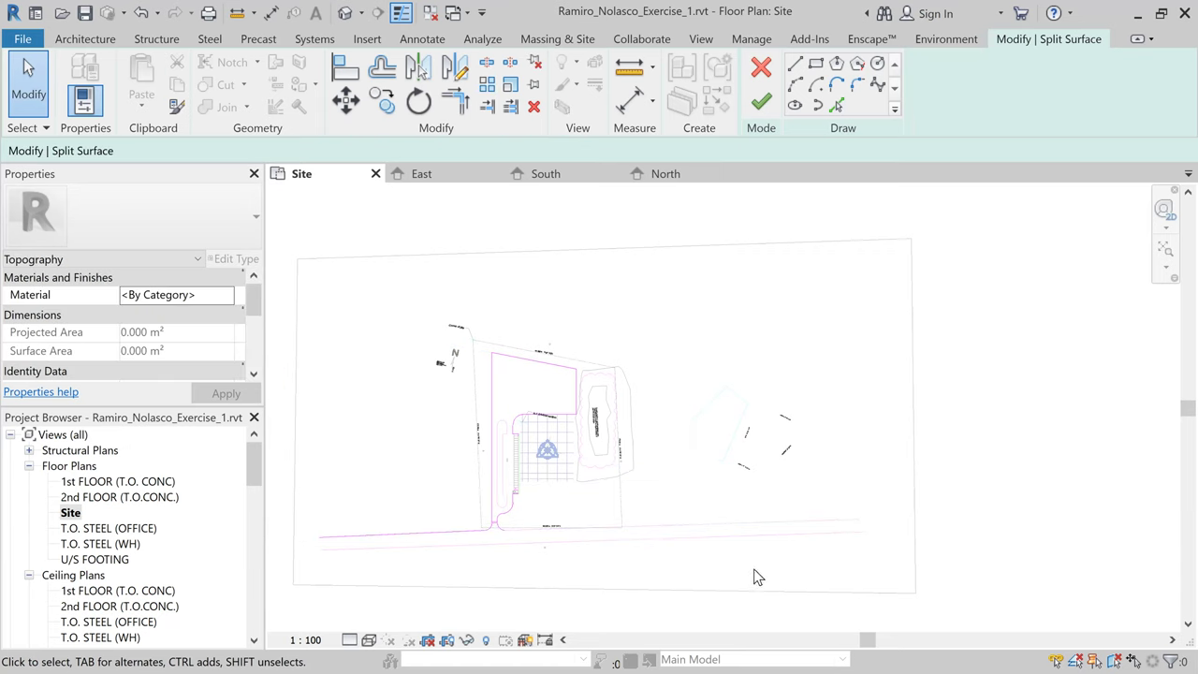
scroll(807, 547, "up", 2)
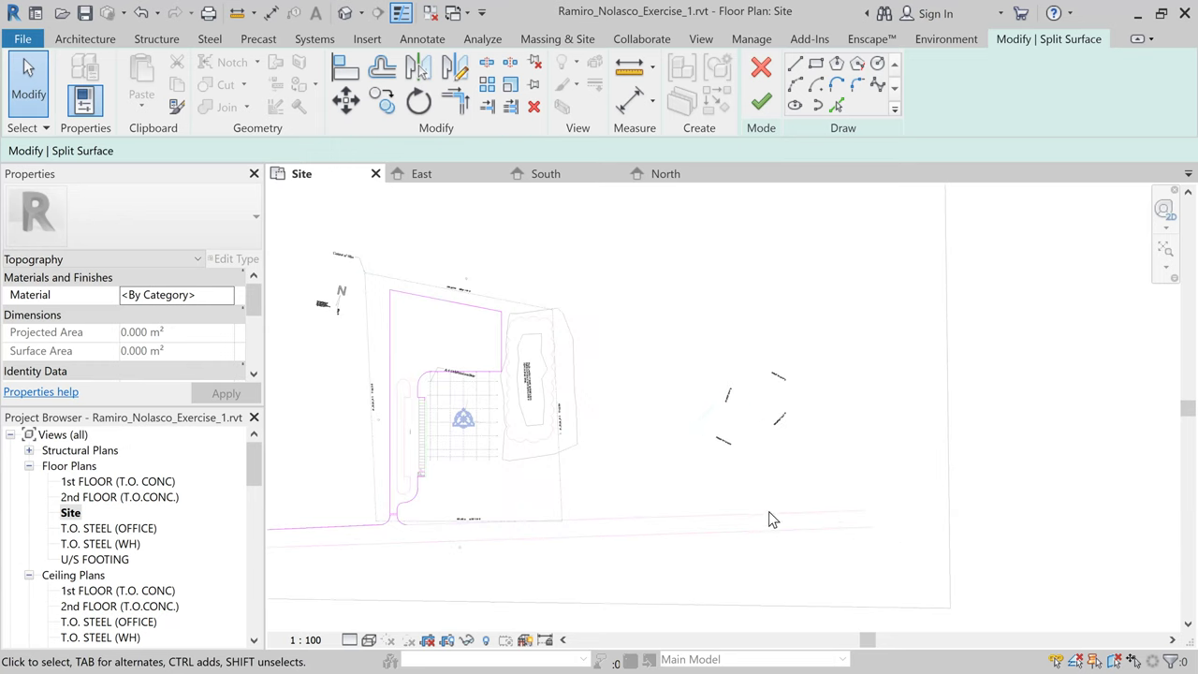
scroll(489, 527, "up", 5)
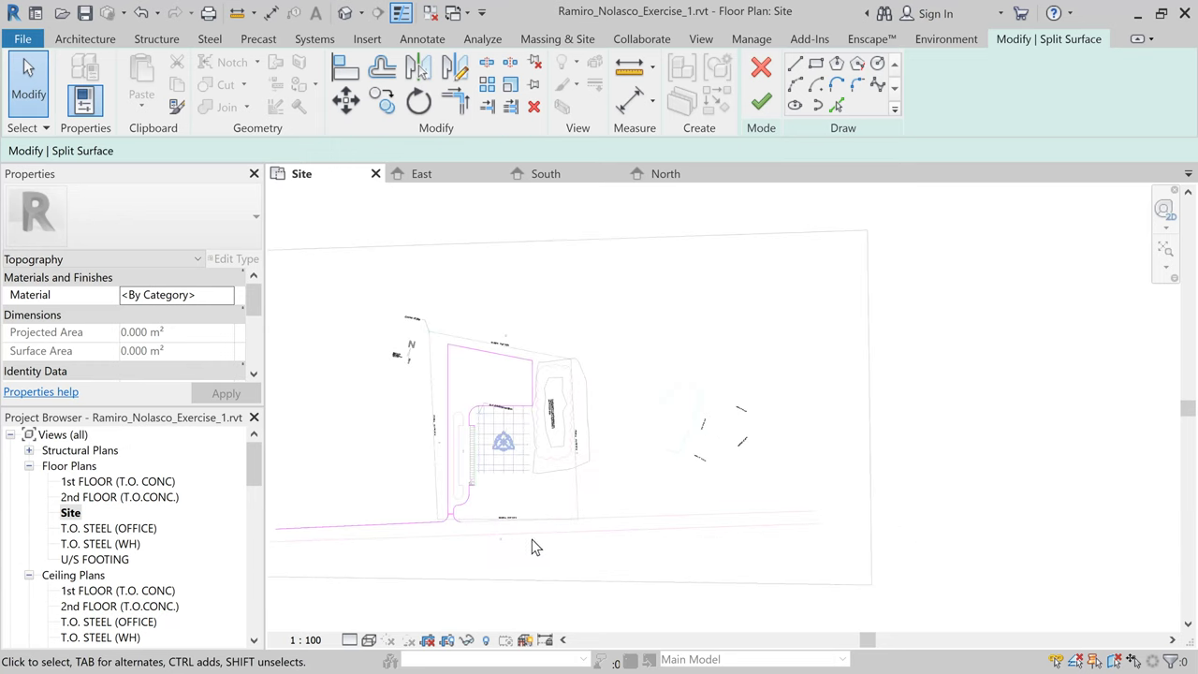
Step: Select the west sketch line and drag its left end until it measures 221000.0
scroll(502, 531, "down", 5)
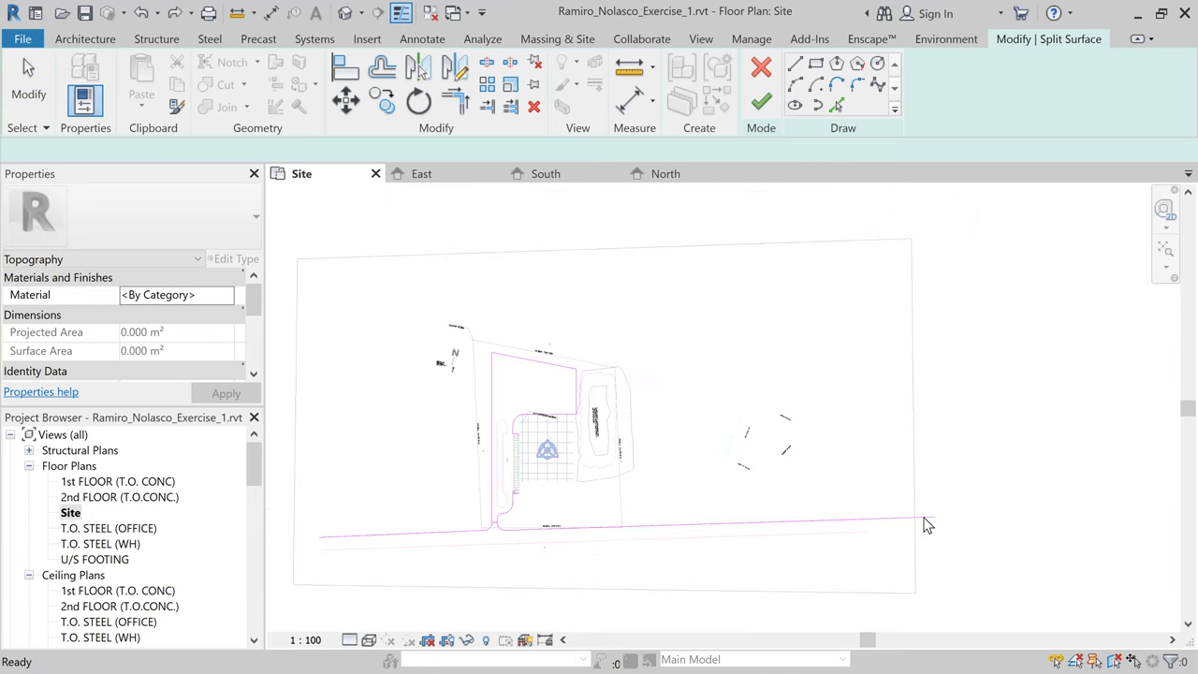
key("Escape")
left_click(358, 545)
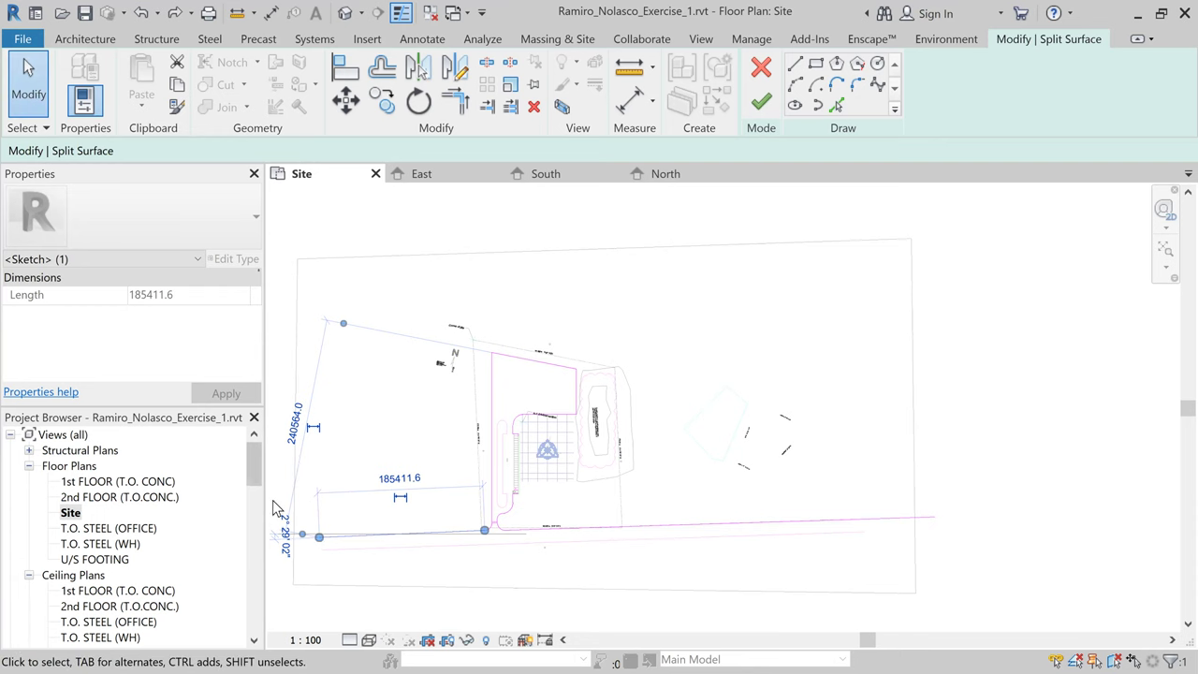
scroll(281, 566, "up", 2)
scroll(276, 566, "up", 2)
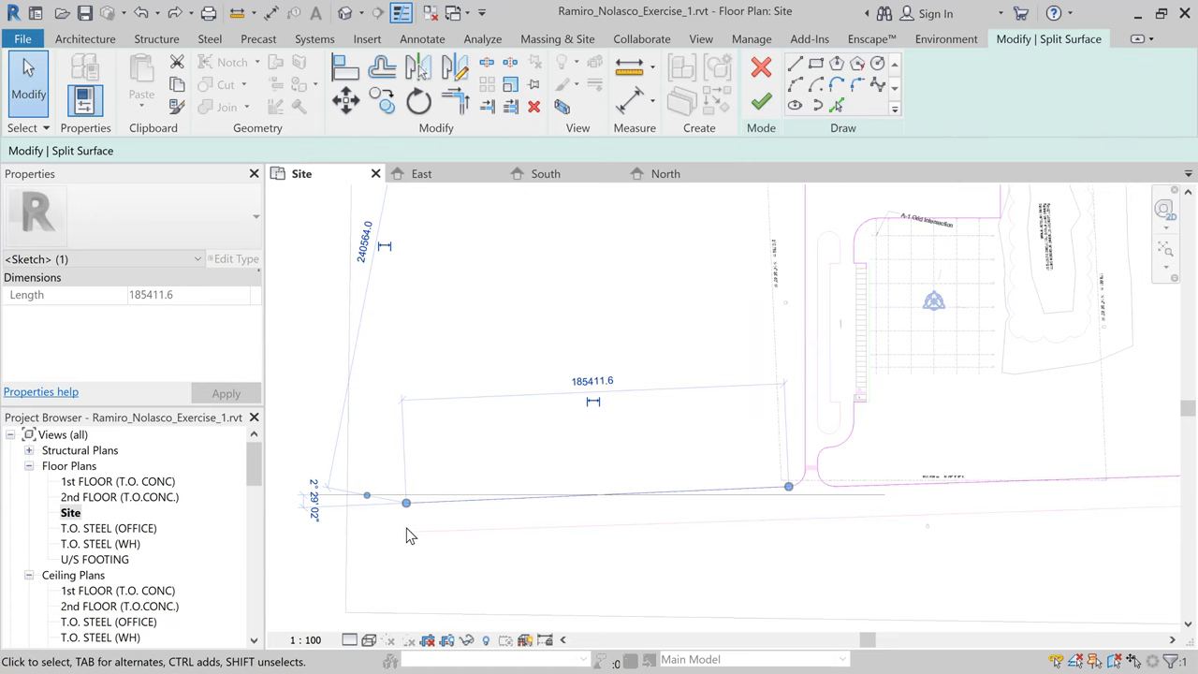
scroll(361, 536, "up", 2)
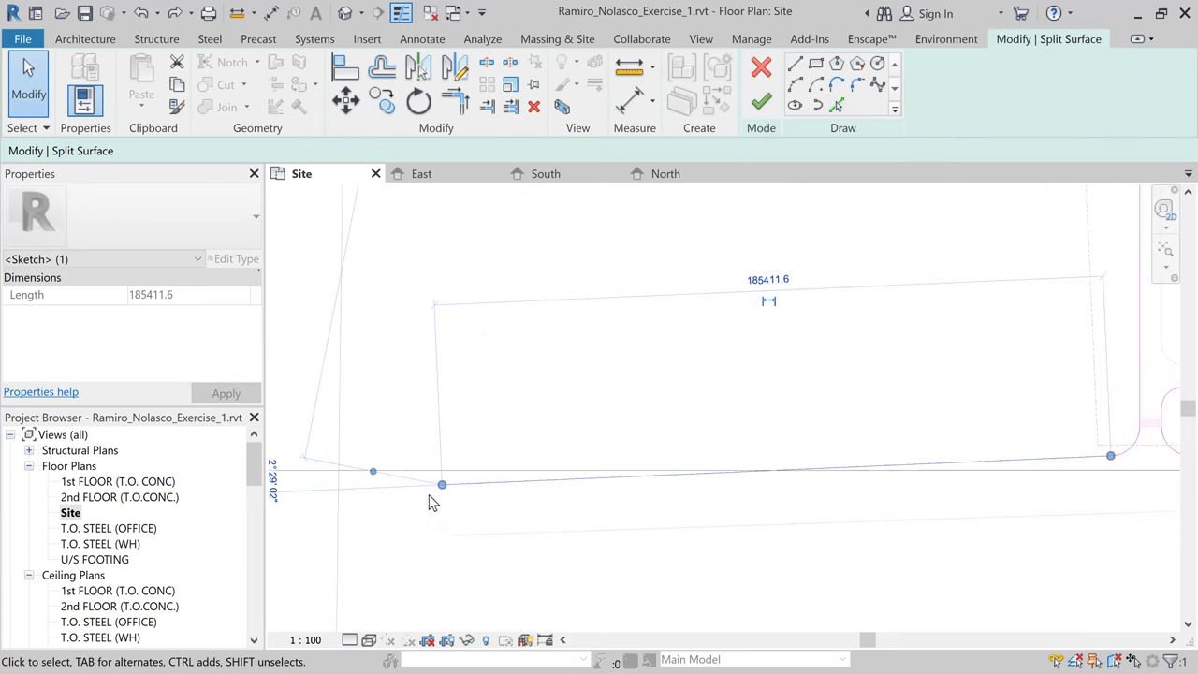
scroll(441, 498, "down", 1)
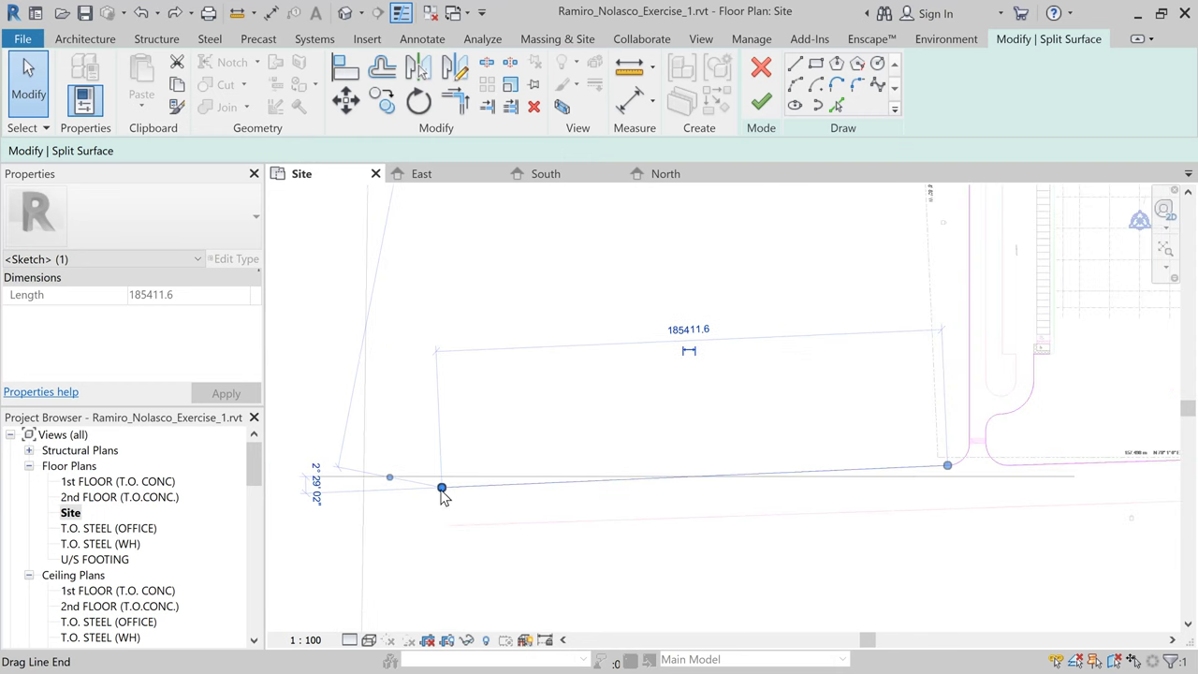
left_click_drag(441, 489, 345, 490)
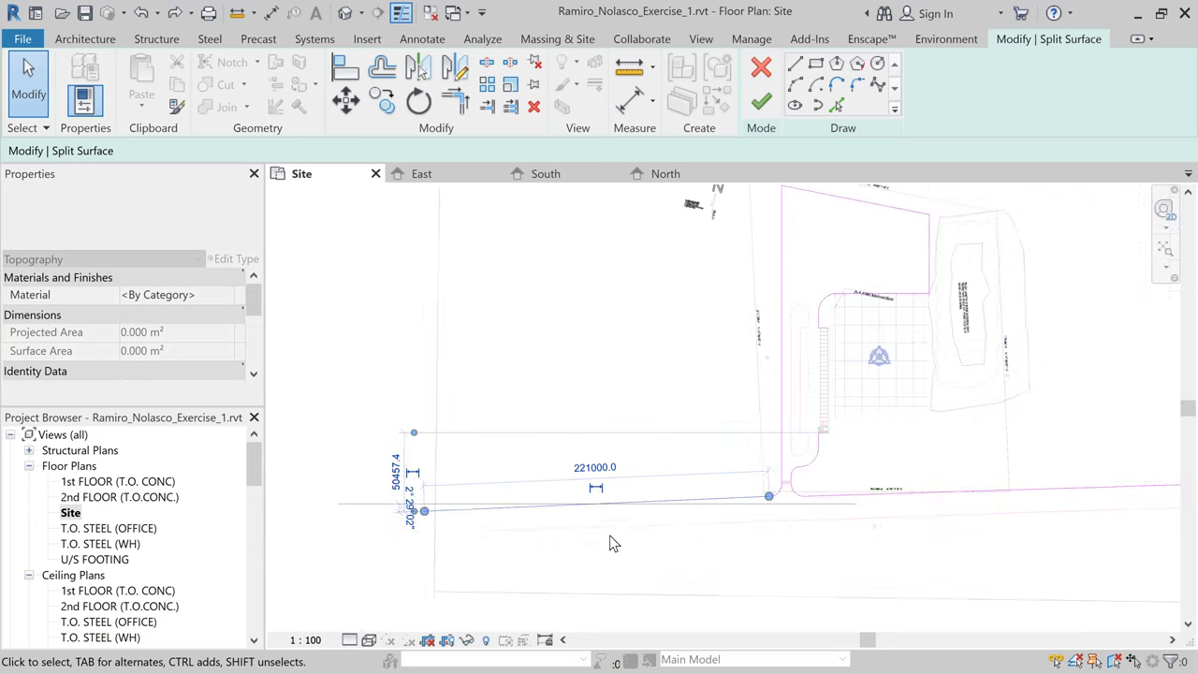
scroll(655, 533, "down", 2)
left_click(770, 519)
scroll(895, 524, "down", 3)
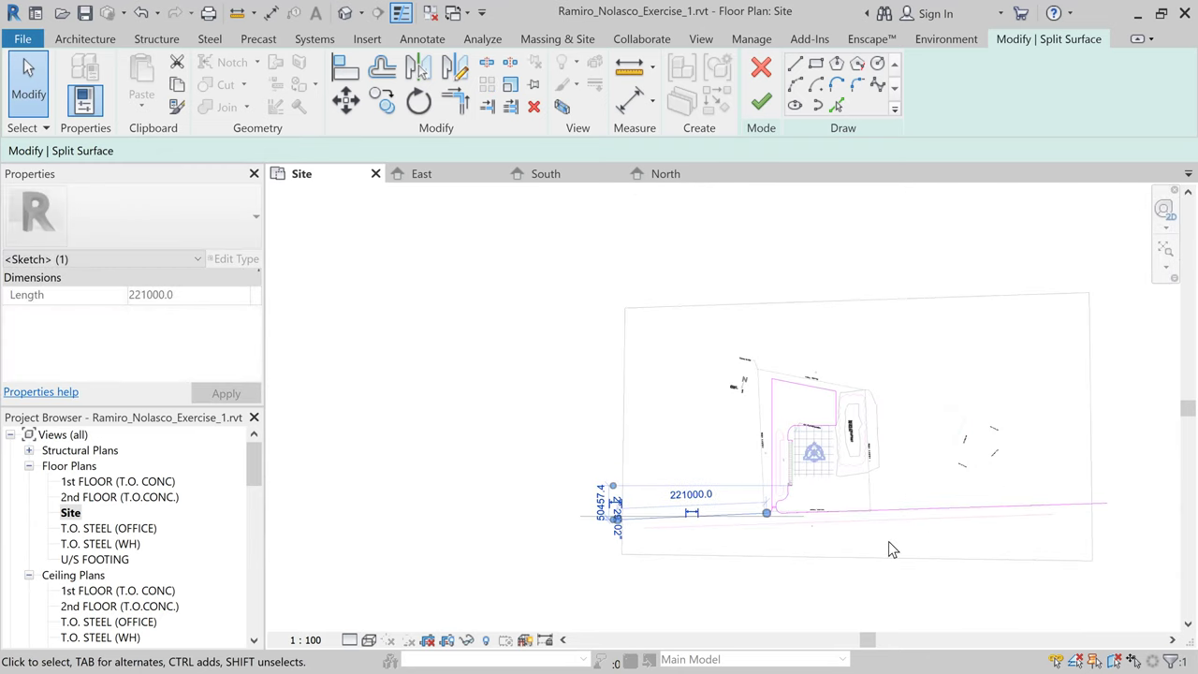
middle_click_drag(888, 541, 426, 495)
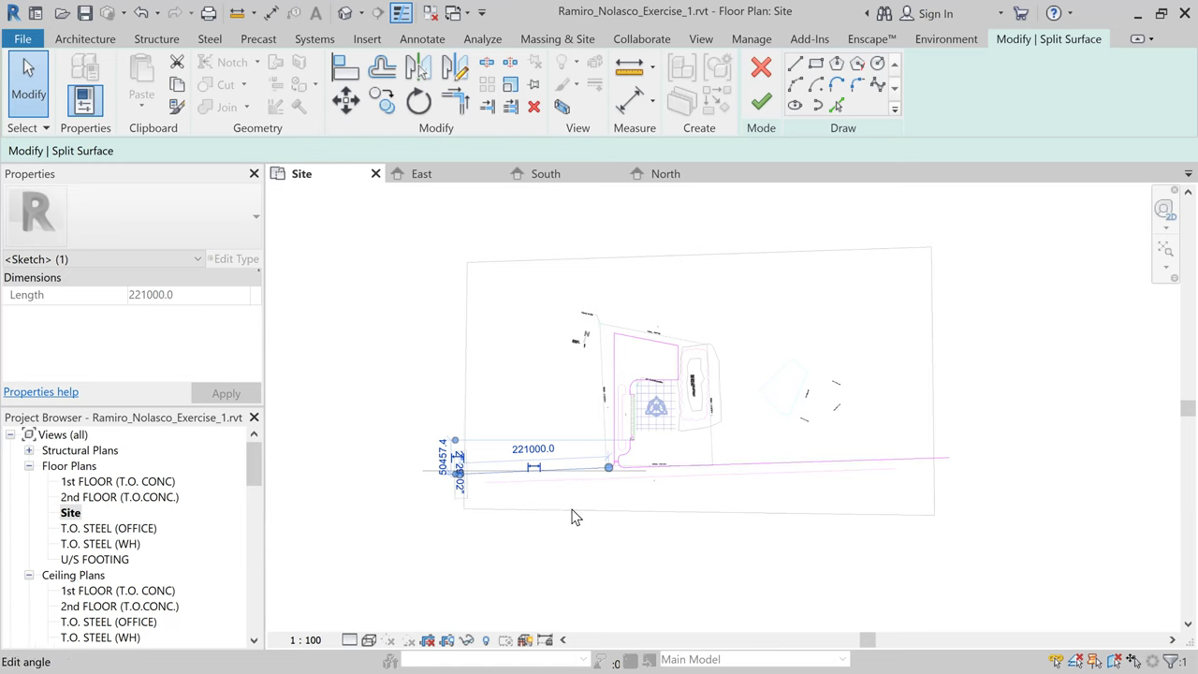
Step: Attempt to finish the sketch, show the elements causing the split error, and close the notice
left_click(761, 101)
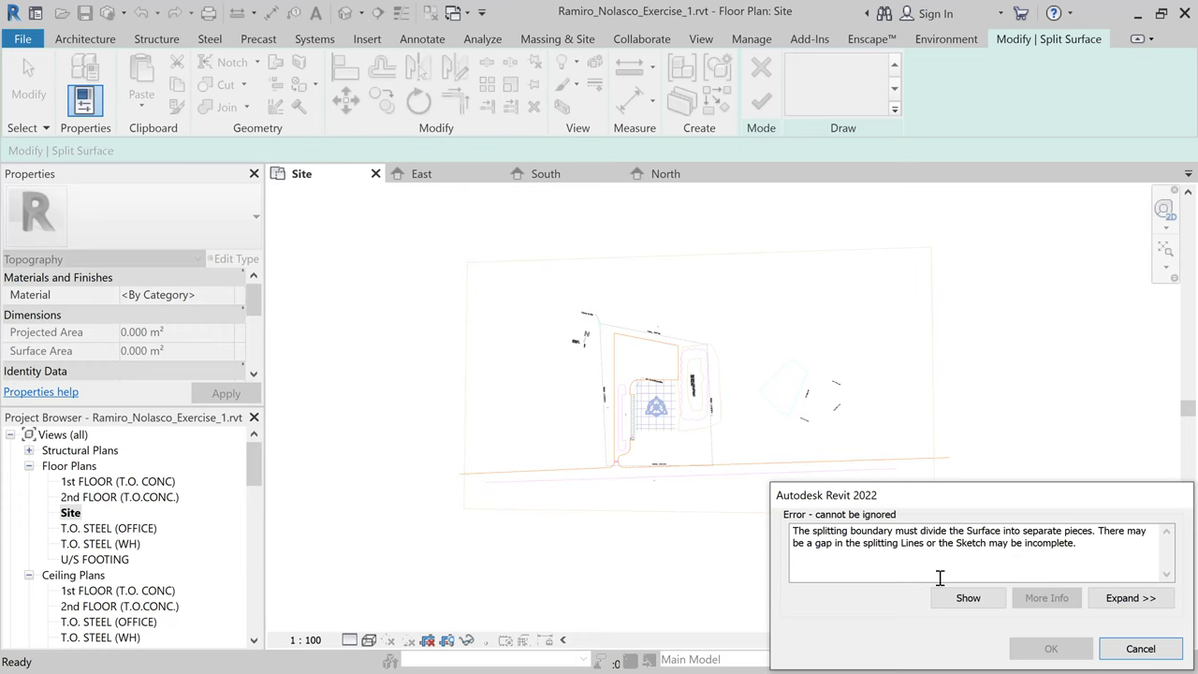
left_click(967, 601)
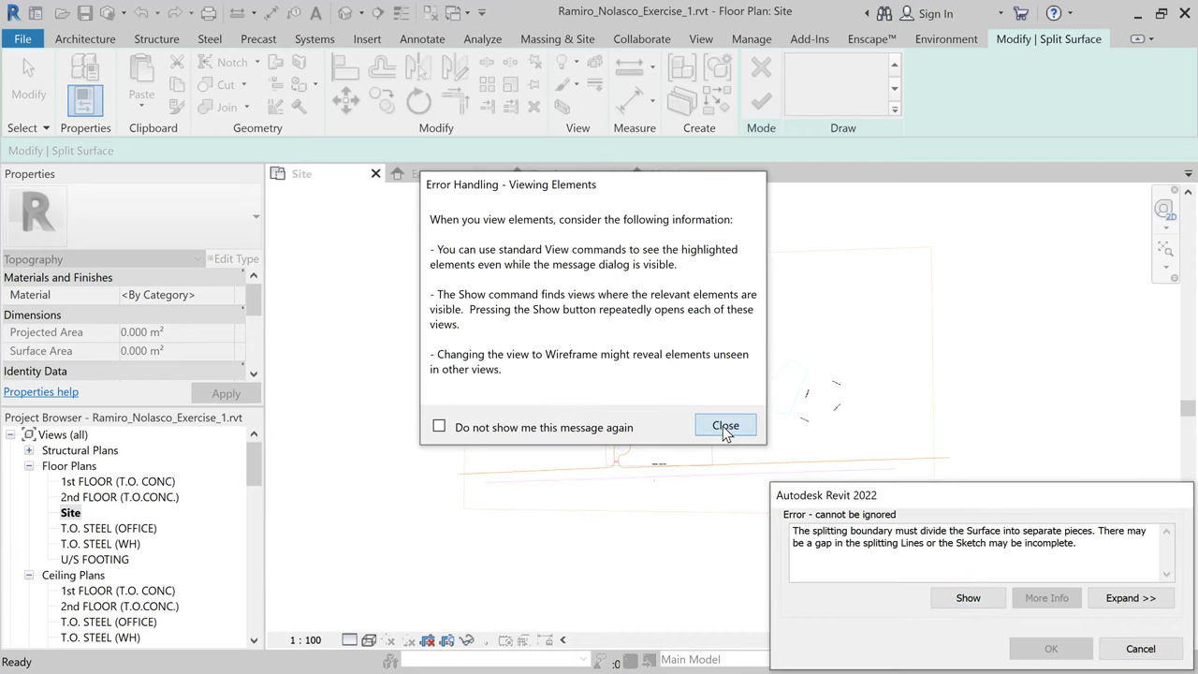
left_click(724, 426)
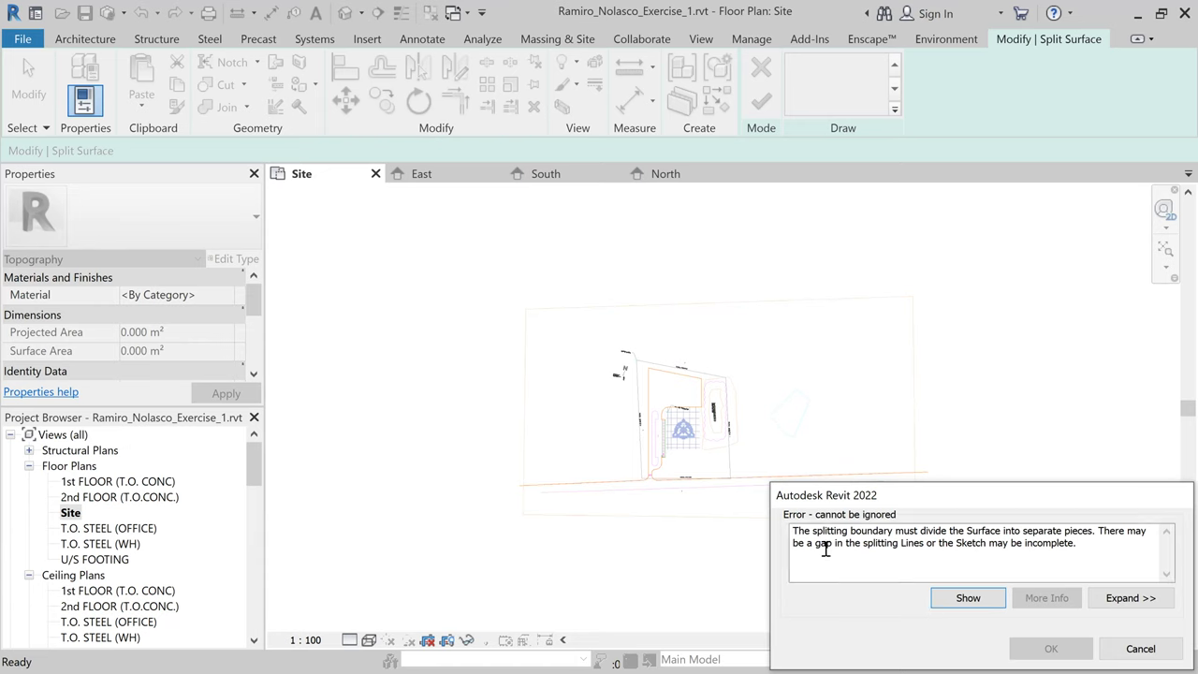
Step: Zoom and pan around the site plan to find the gap in the split lines
scroll(757, 467, "up", 5)
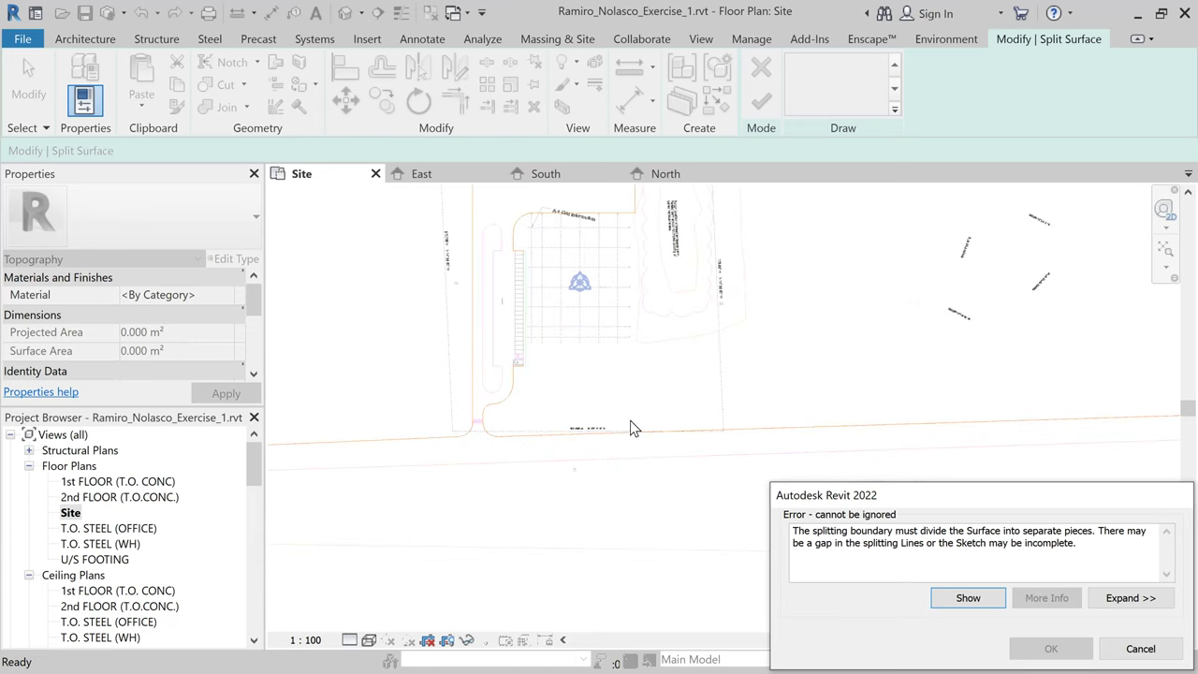
scroll(482, 428, "up", 5)
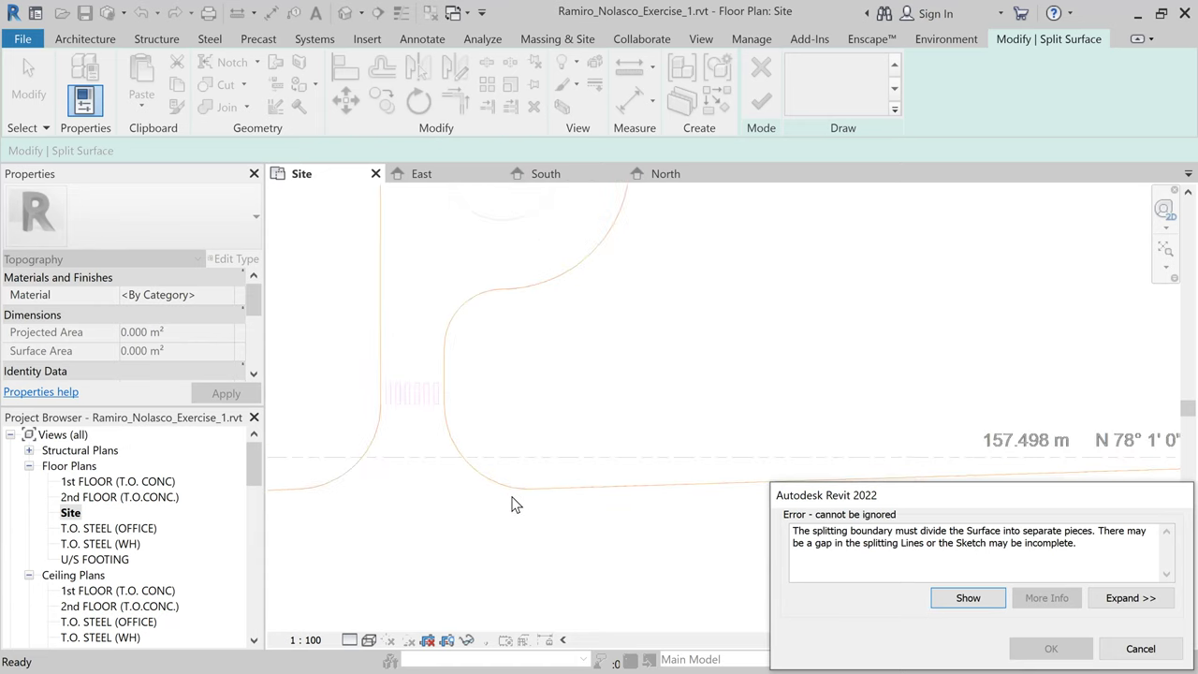
scroll(505, 508, "down", 3)
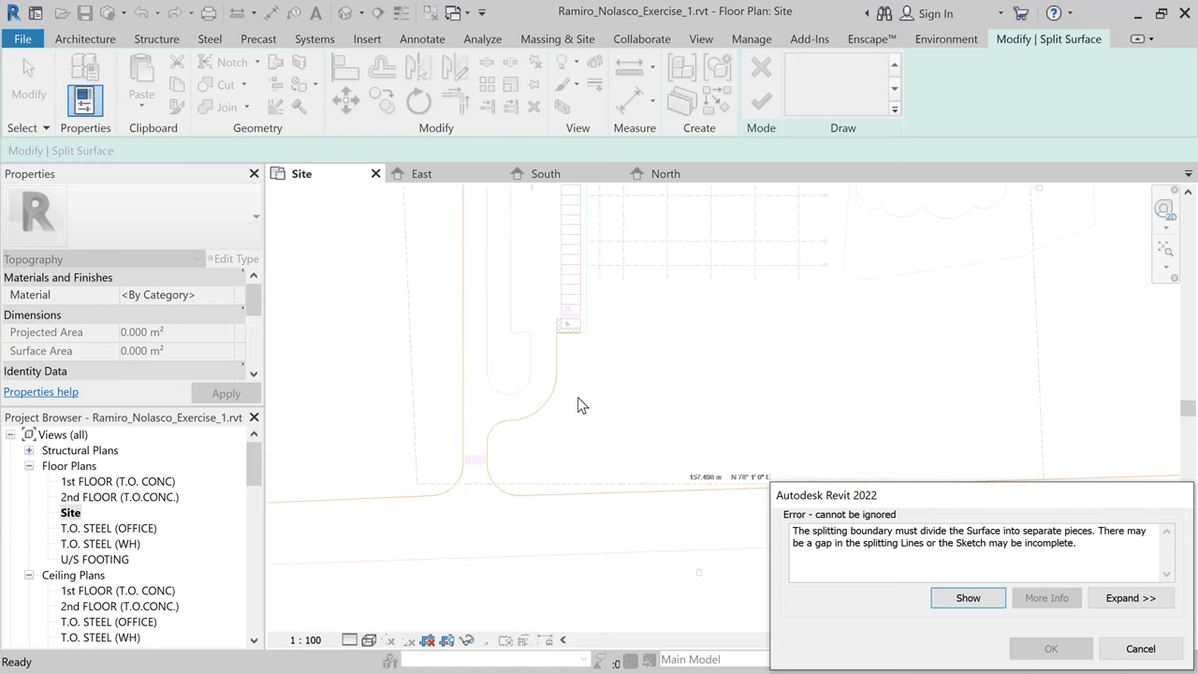
scroll(580, 406, "down", 2)
scroll(668, 334, "down", 1)
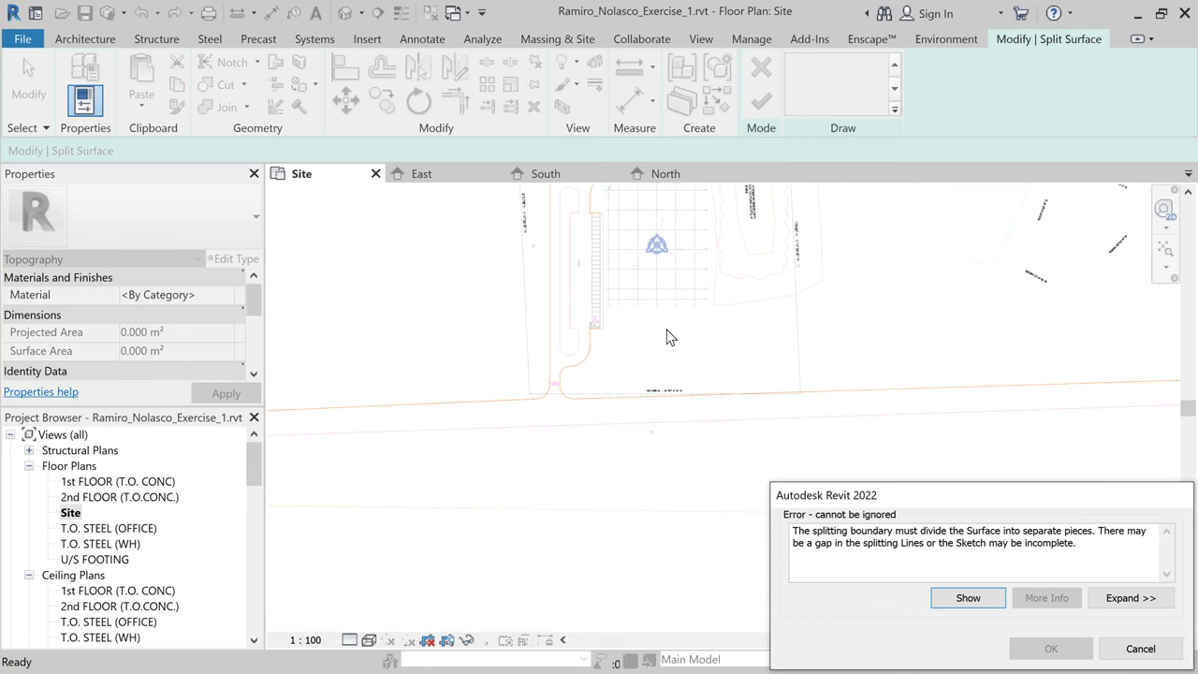
middle_click_drag(668, 334, 633, 447)
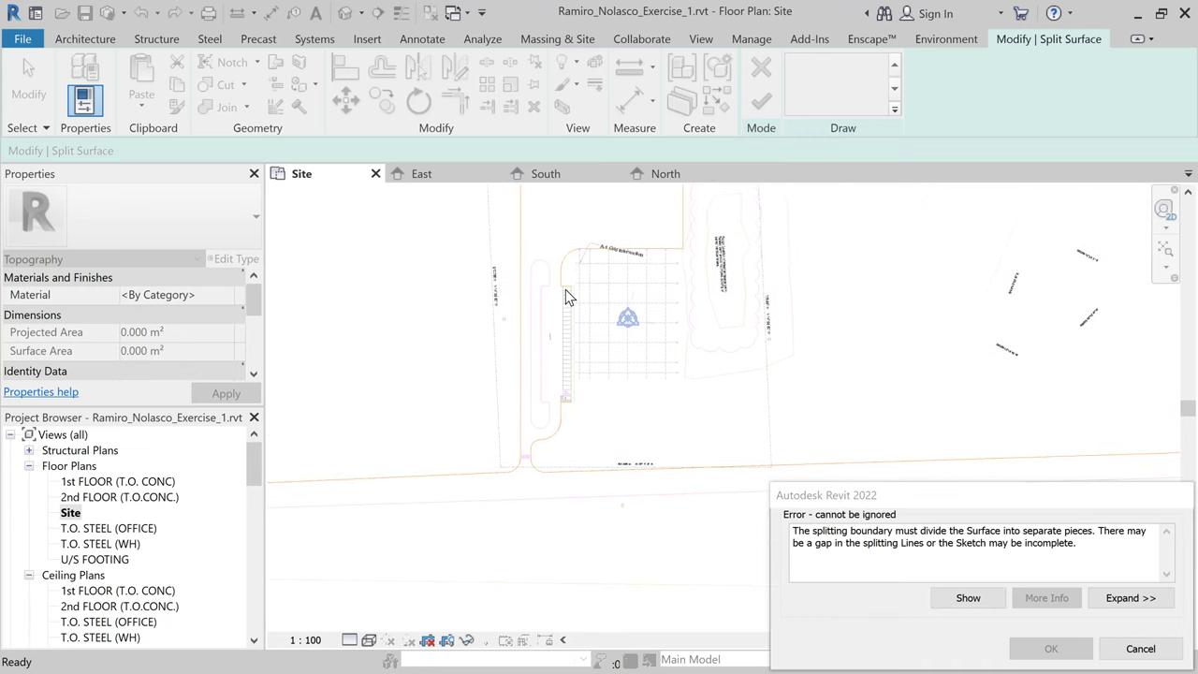
scroll(565, 289, "up", 2)
scroll(570, 293, "up", 2)
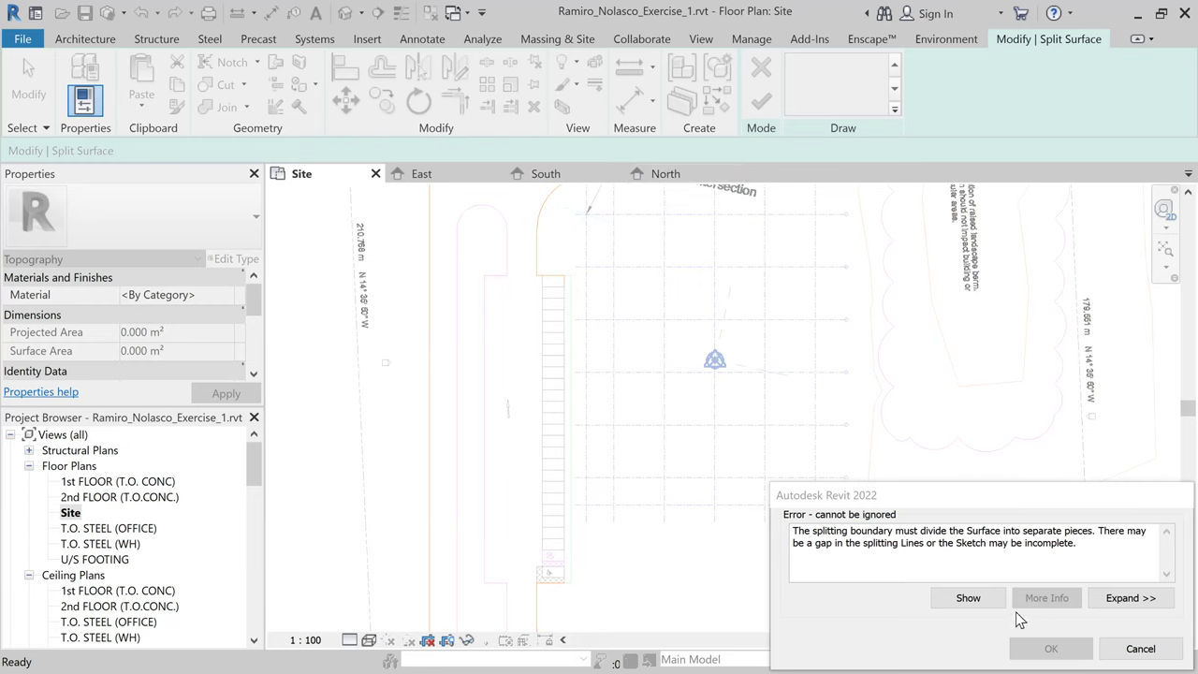
Step: Cancel the error and use TR to extend the vertical sketch line to the bottom edge
left_click(1137, 651)
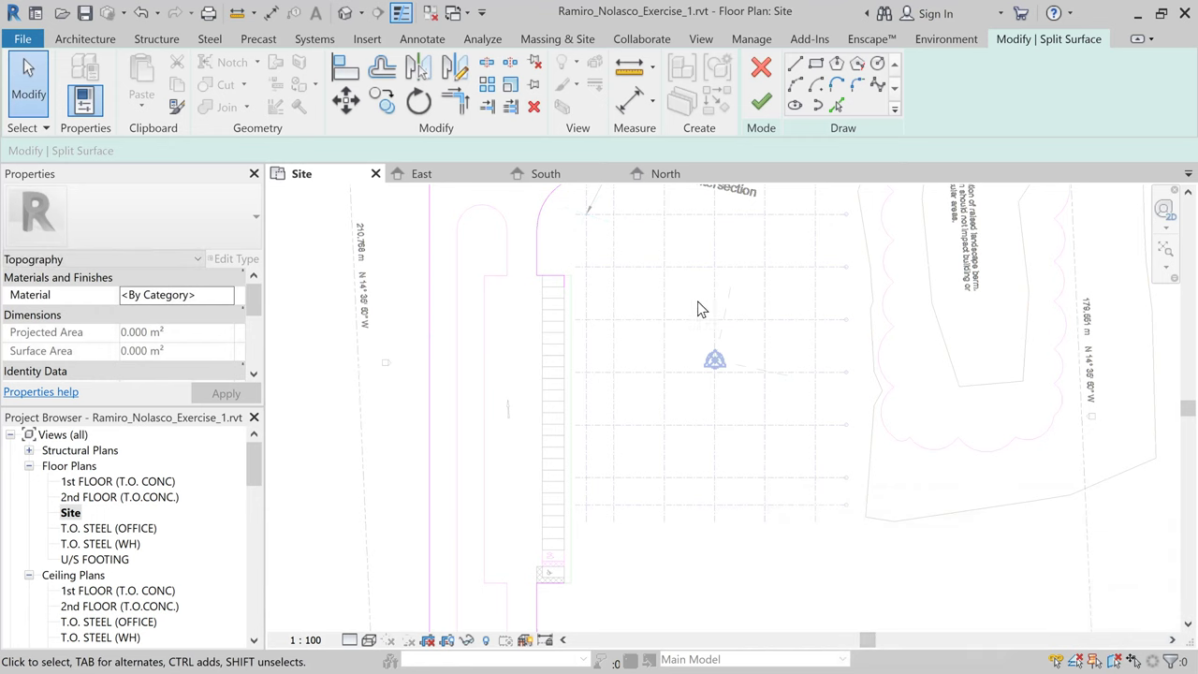
key("t")
key("r")
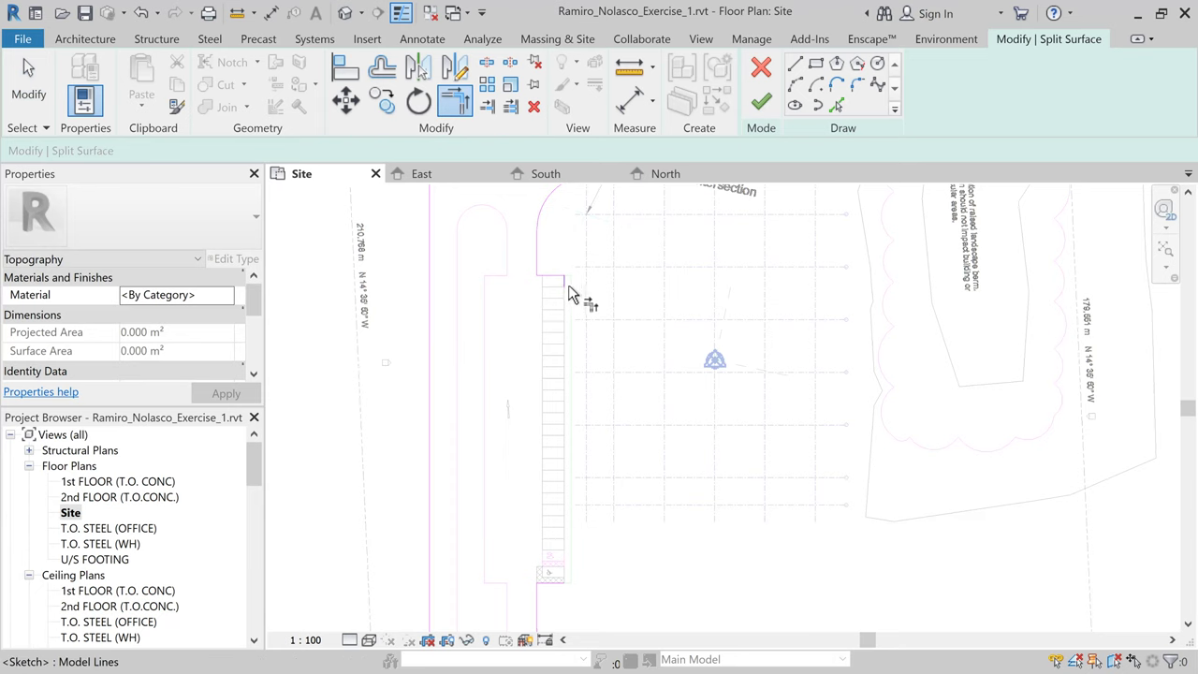
left_click(567, 297)
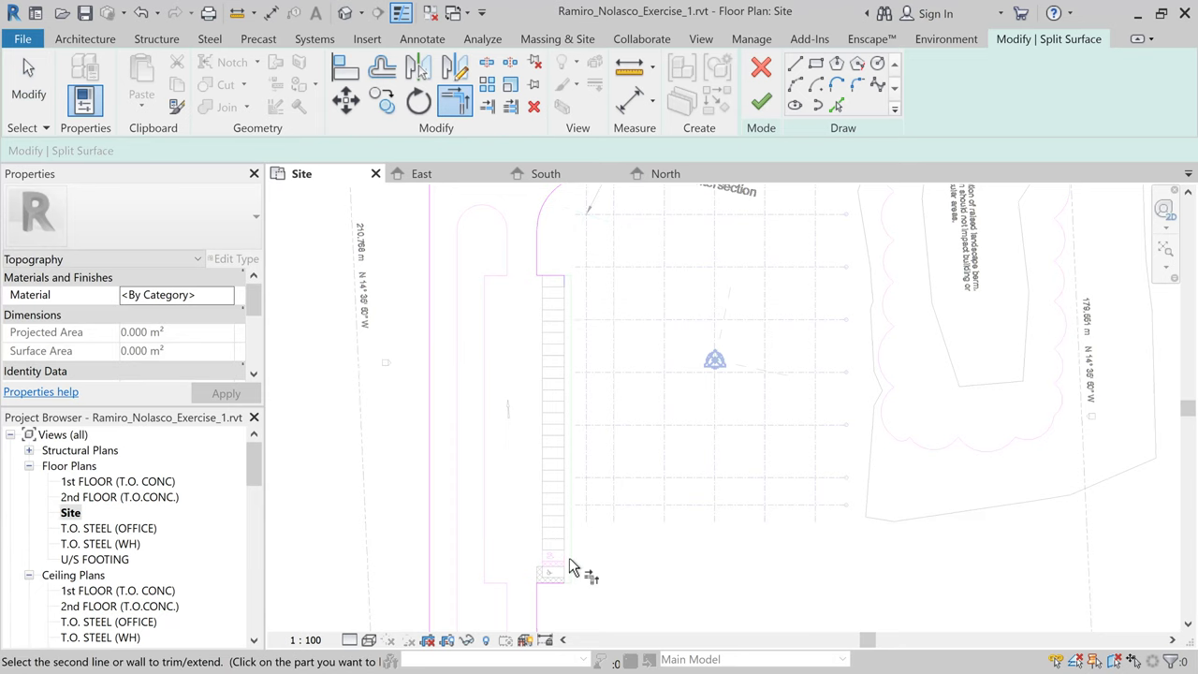
scroll(573, 582, "up", 5)
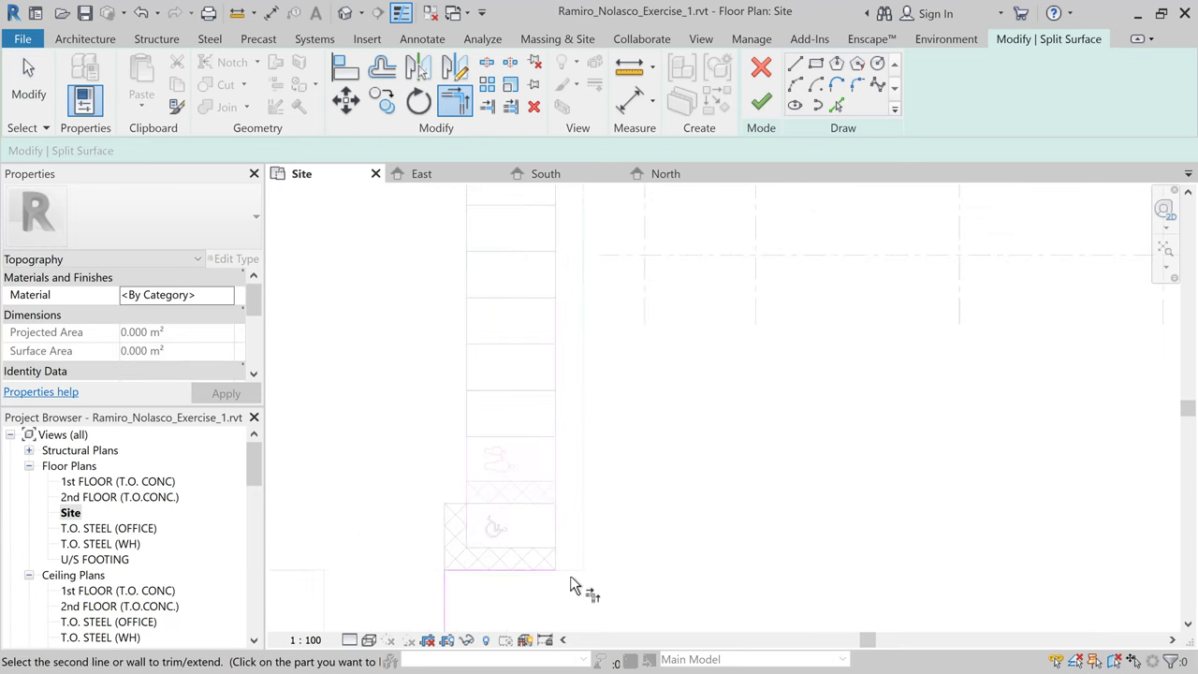
left_click(548, 573)
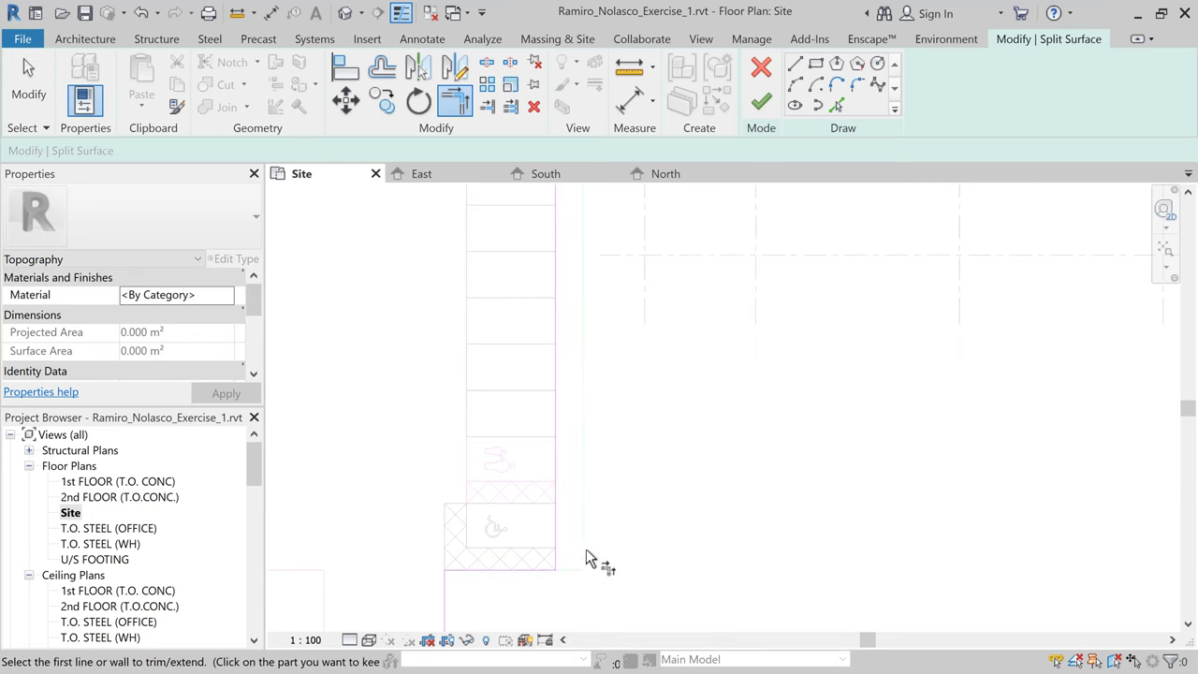
Step: Finish the split sketch, leaving one toposurface piece at 56989.158 m² projected area
scroll(598, 552, "down", 5)
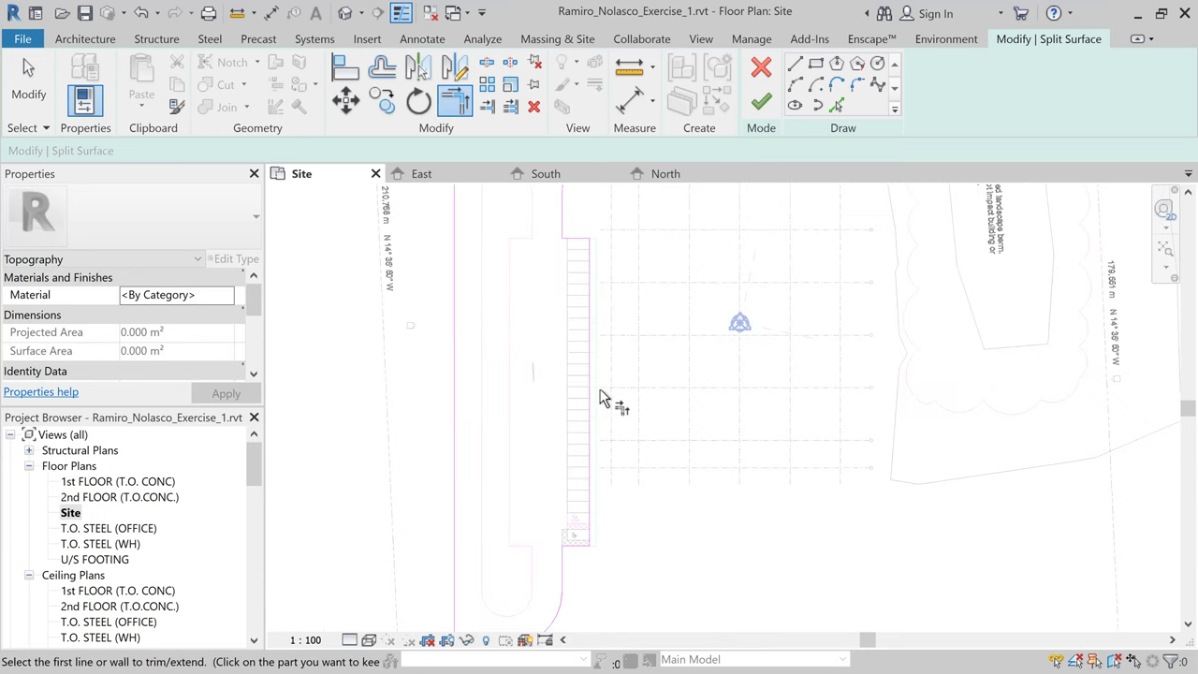
scroll(739, 561, "down", 5)
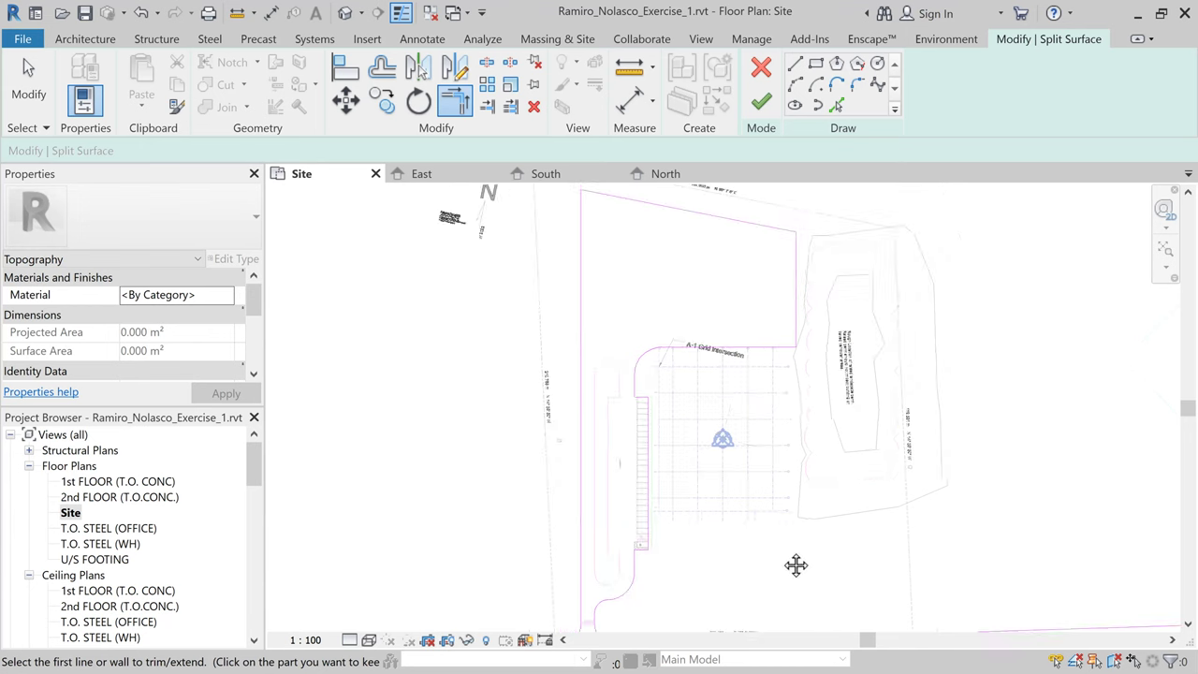
middle_click_drag(796, 565, 675, 461)
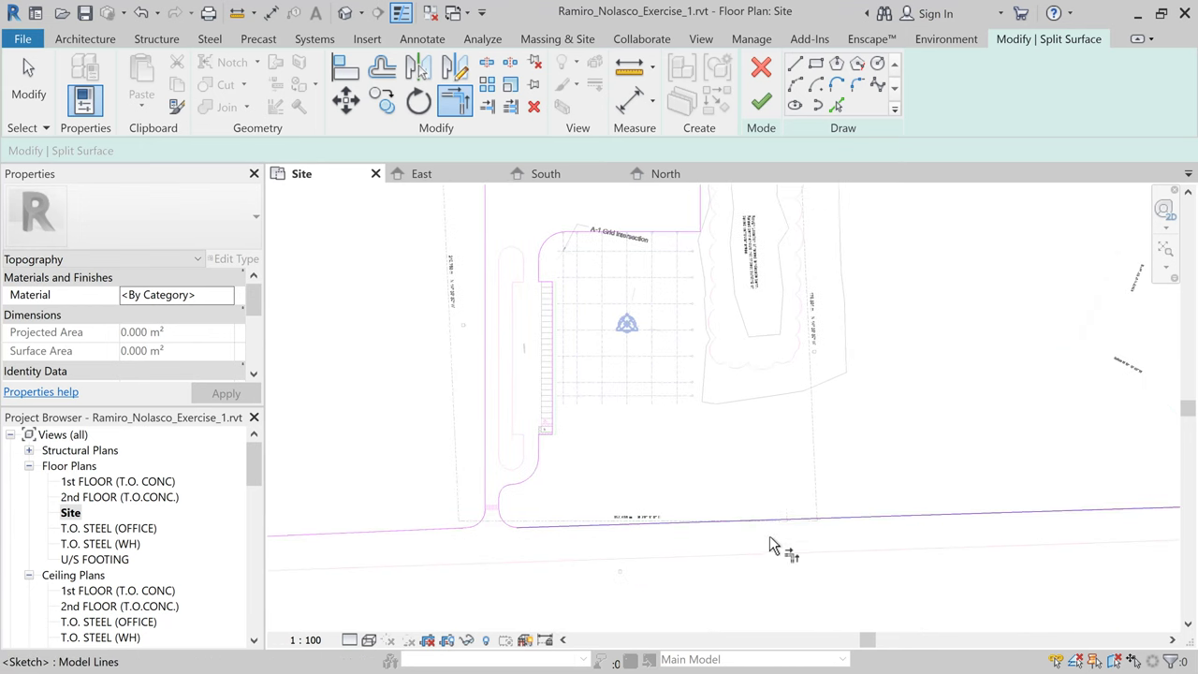
scroll(773, 547, "down", 6)
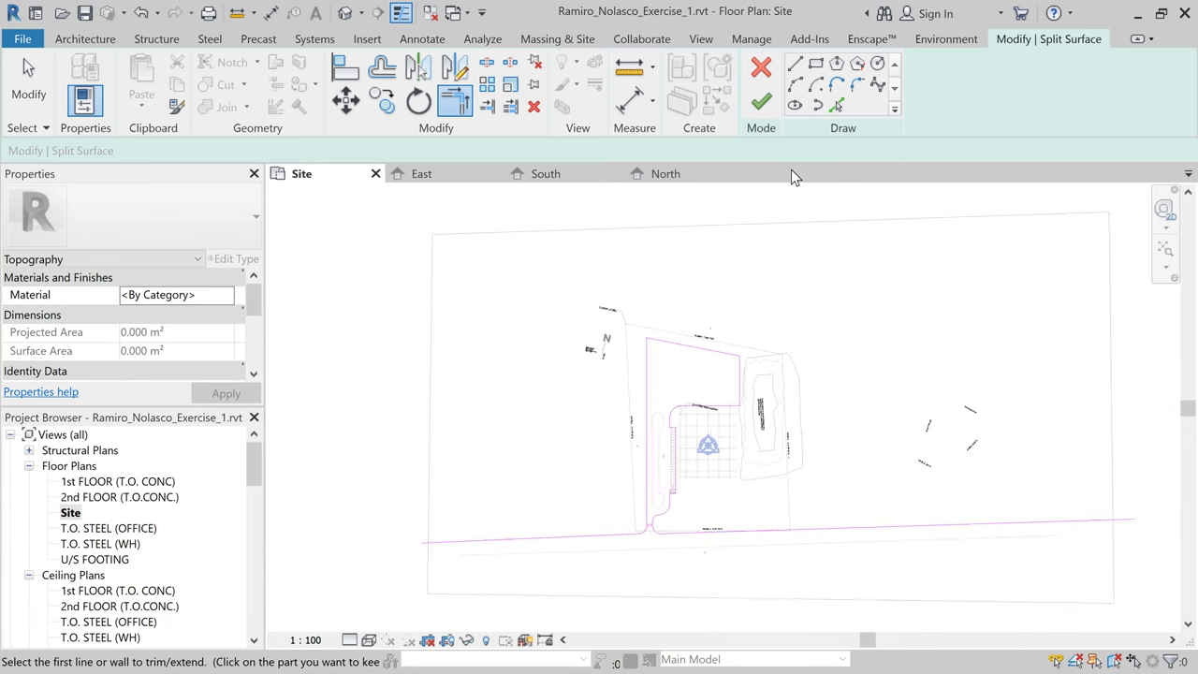
left_click(761, 101)
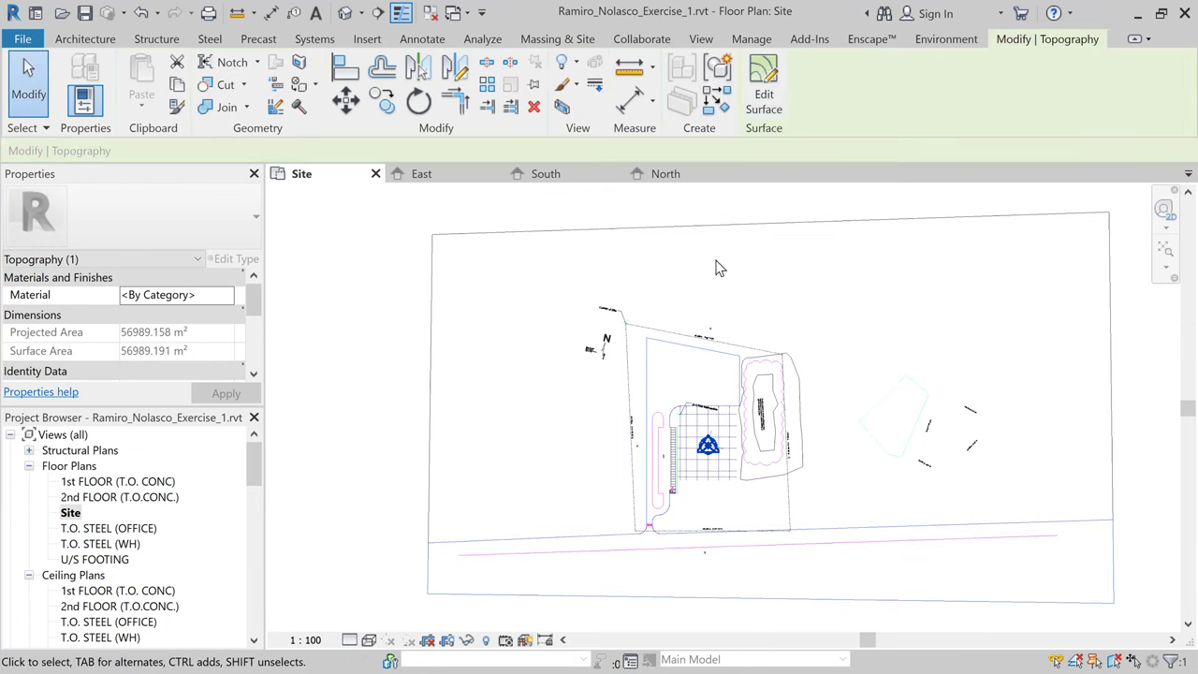
Step: Review the split toposurface pieces in the shaded site plan, then clear the selection
left_click(428, 499)
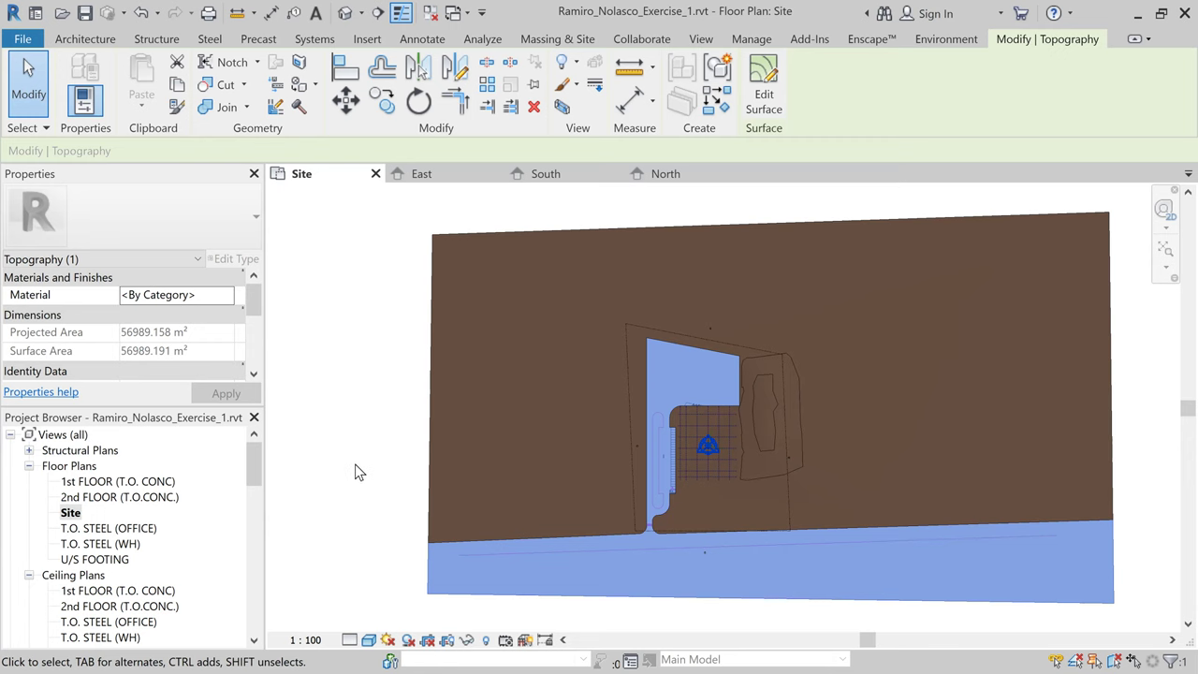
left_click(363, 490)
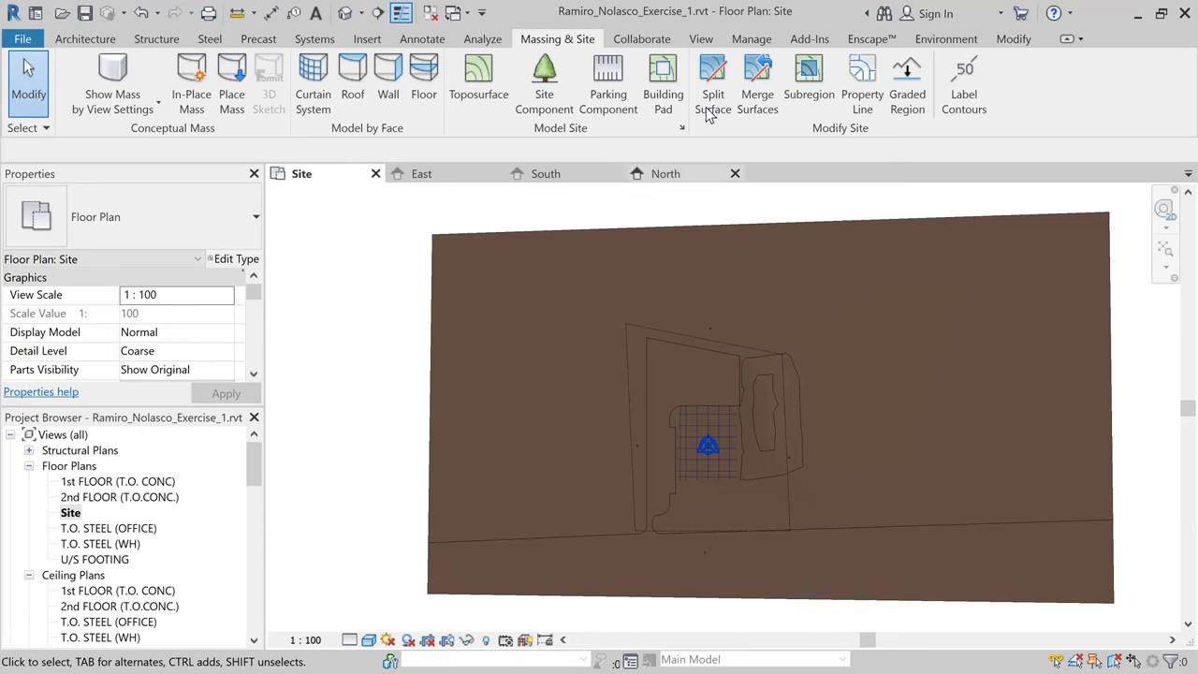
Step: Switch the site view to wireframe and start a new Split Surface on the toposurface using Pick Lines
left_click(369, 639)
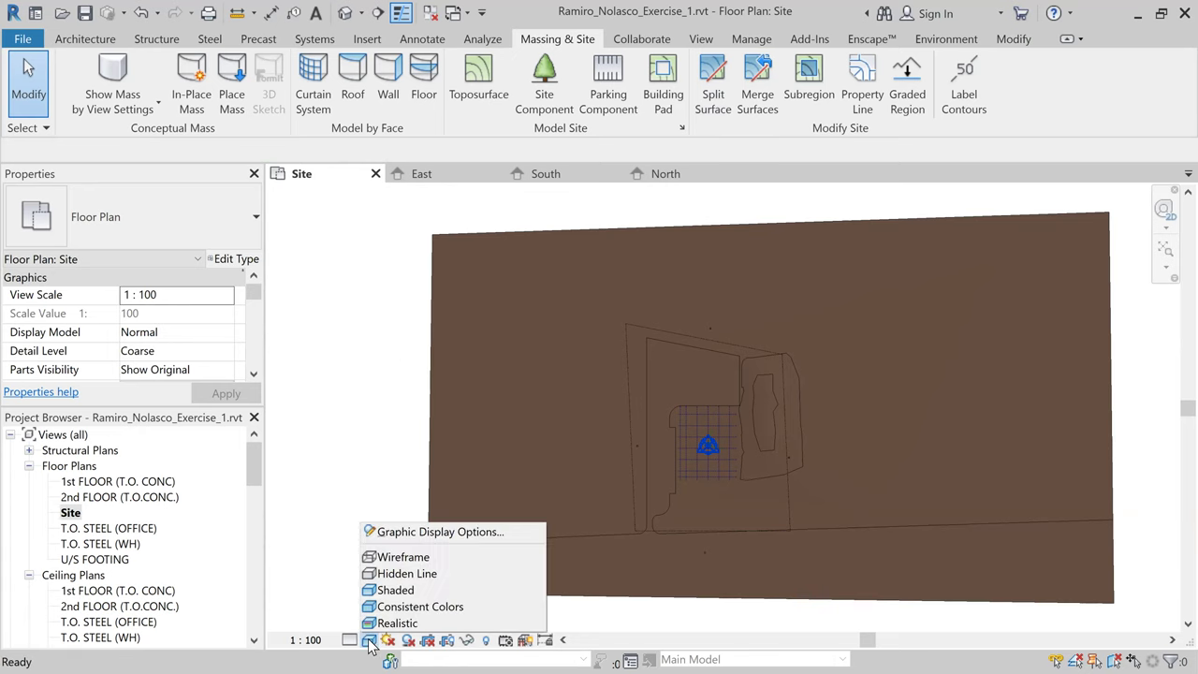
left_click(428, 559)
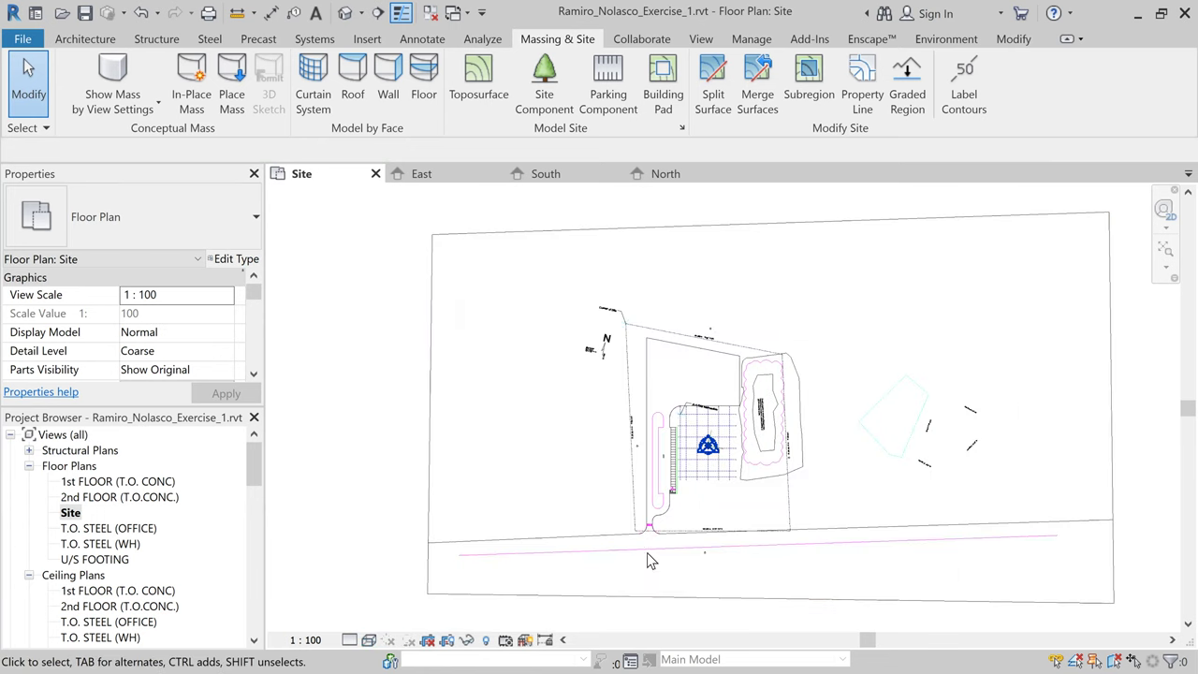
left_click(711, 77)
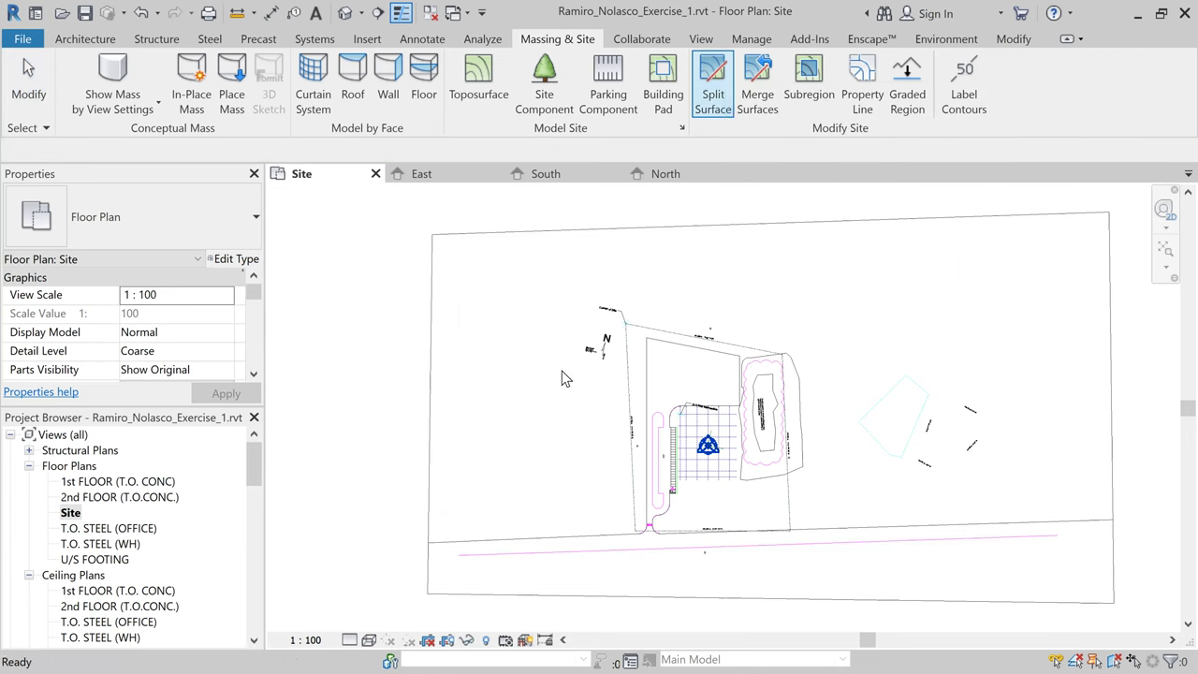
left_click(427, 580)
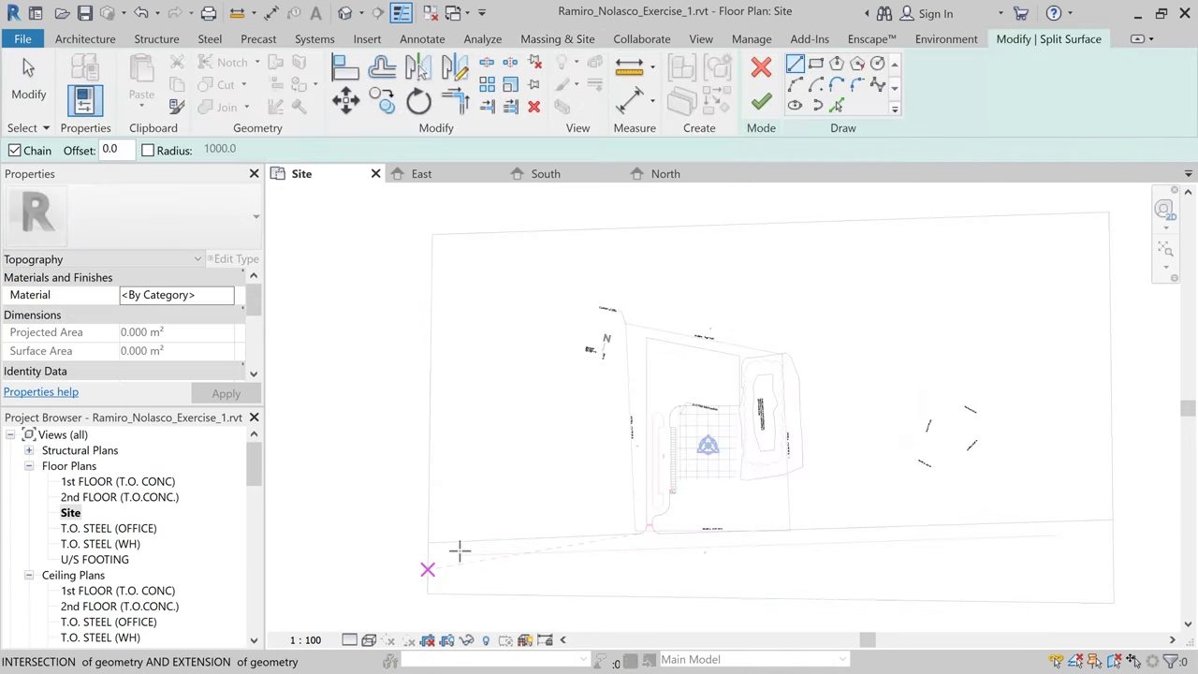
left_click(836, 105)
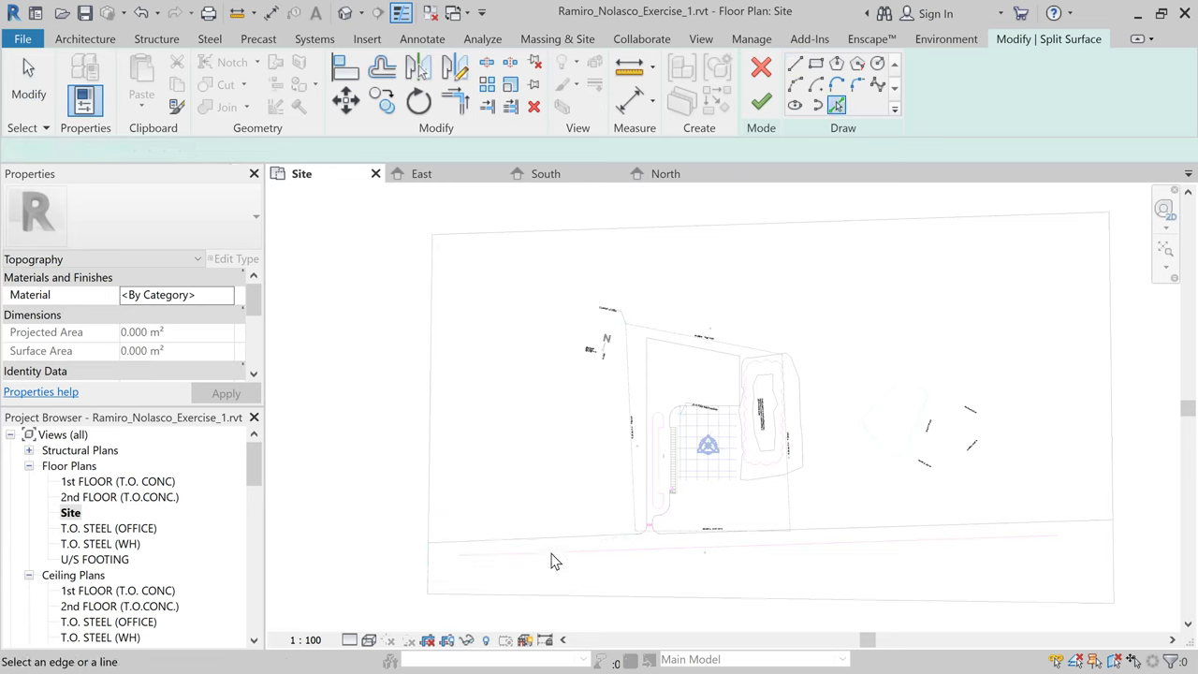
Step: Add the bottom site line and stretch both ends across the site to 723000.0
left_click(548, 563)
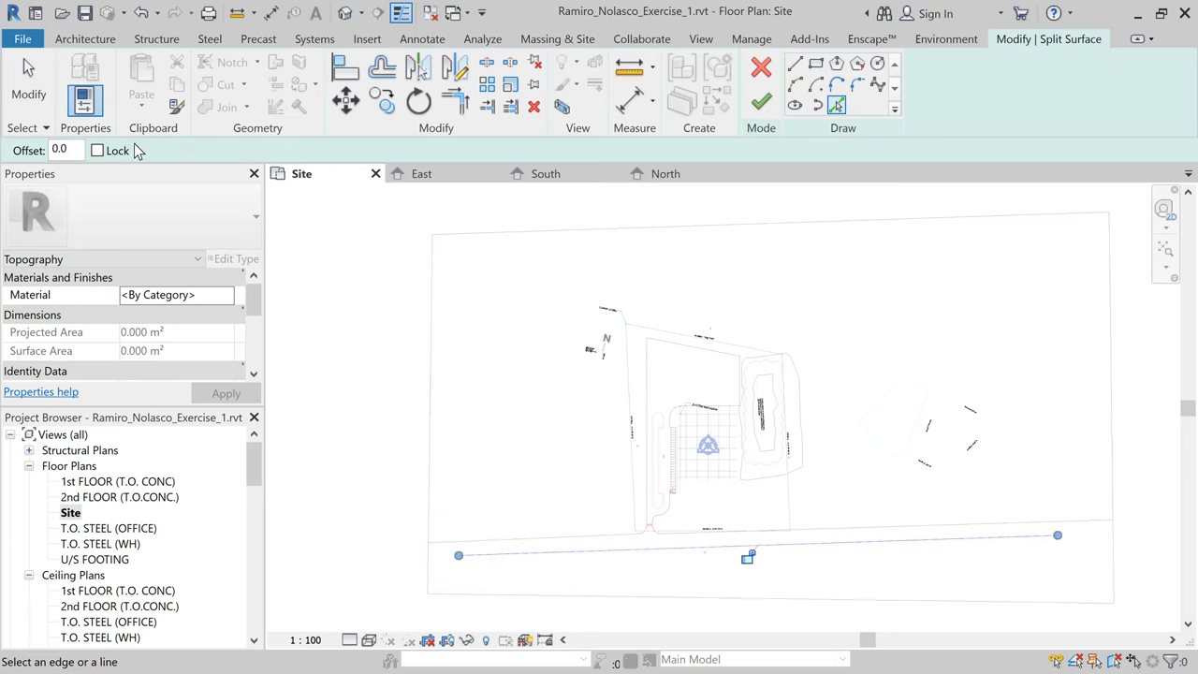
left_click(30, 84)
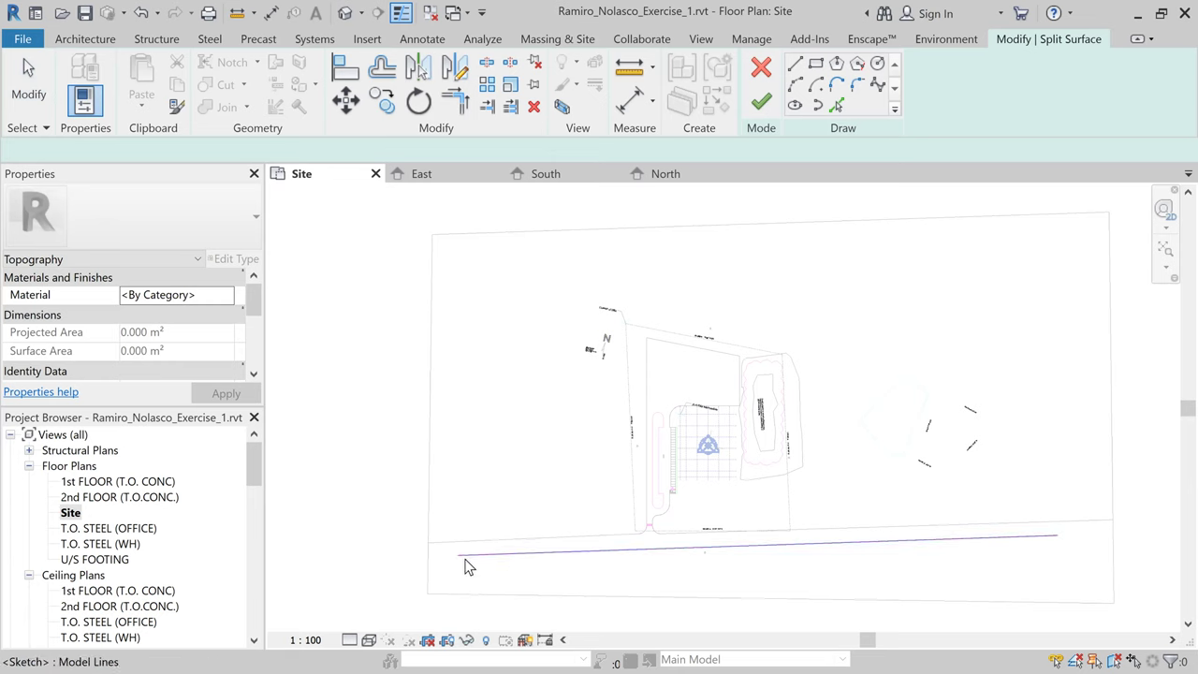
left_click(463, 558)
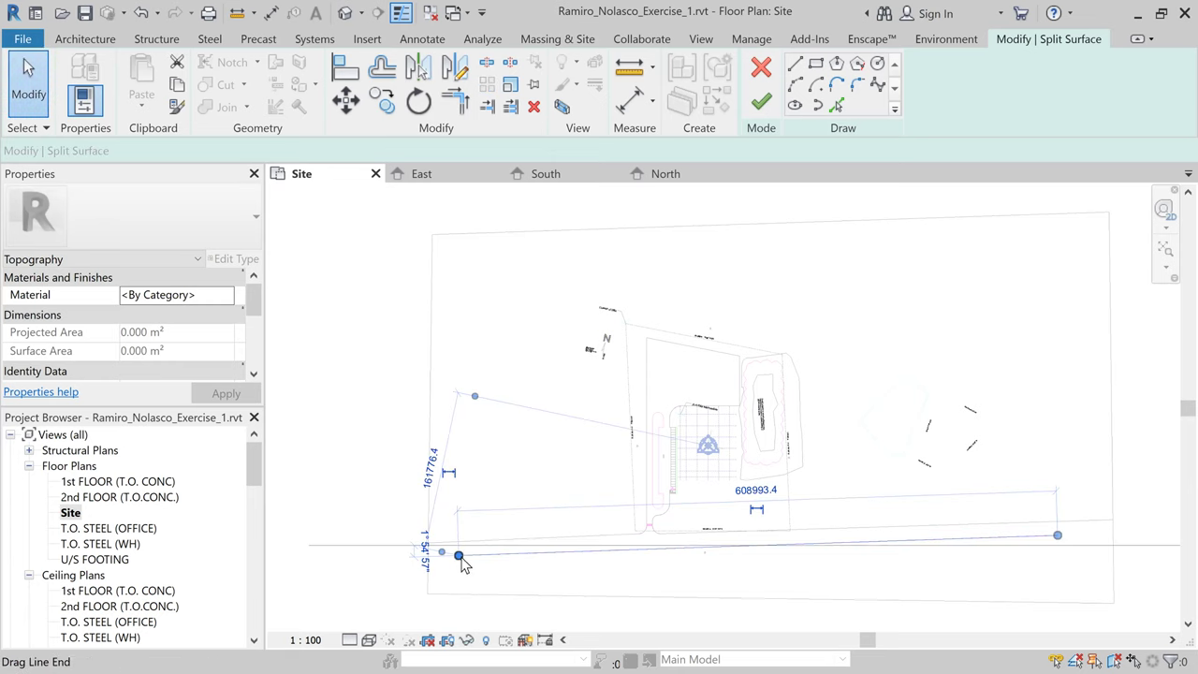
left_click_drag(459, 556, 414, 556)
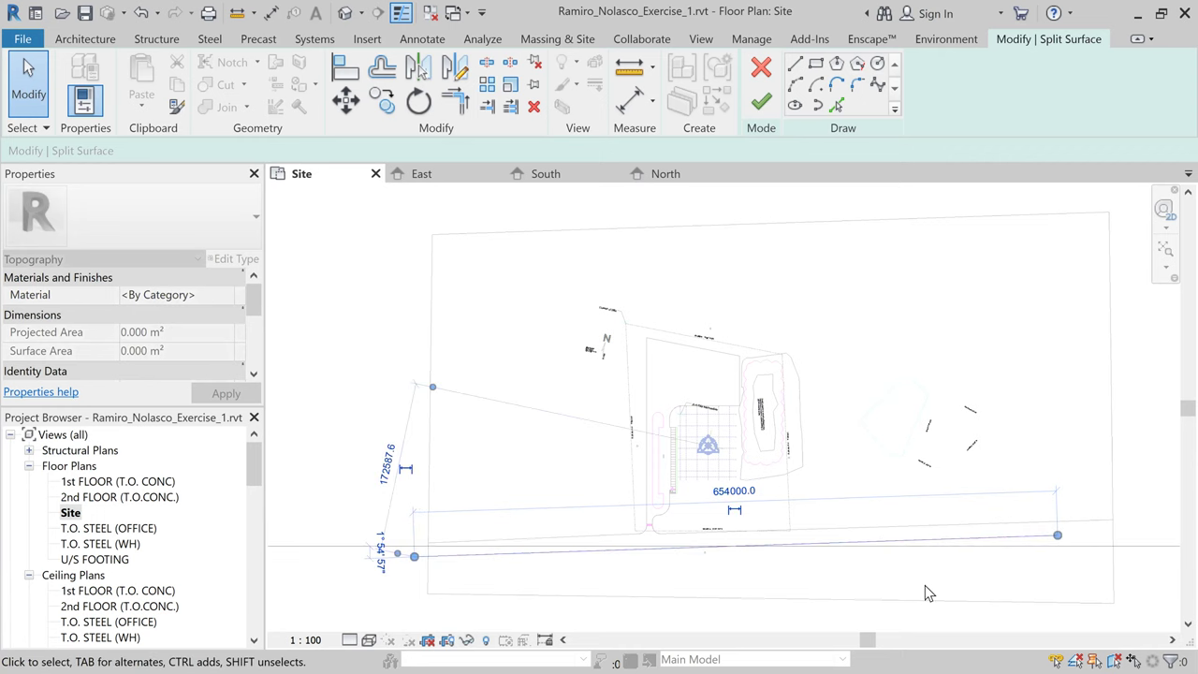
mouse_move(1029, 587)
middle_mouse_down()
mouse_move(775, 556)
mouse_move(819, 491)
middle_mouse_up()
scroll(819, 496, "up", 1)
left_click_drag(817, 491, 910, 480)
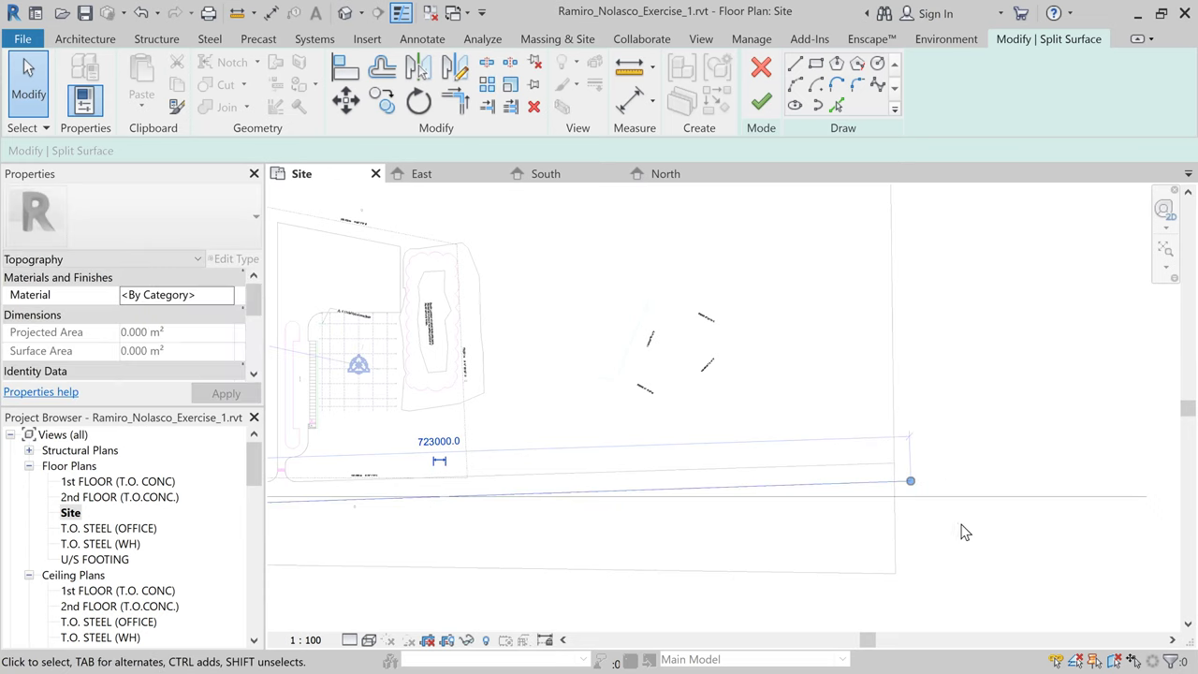
scroll(926, 543, "down", 3)
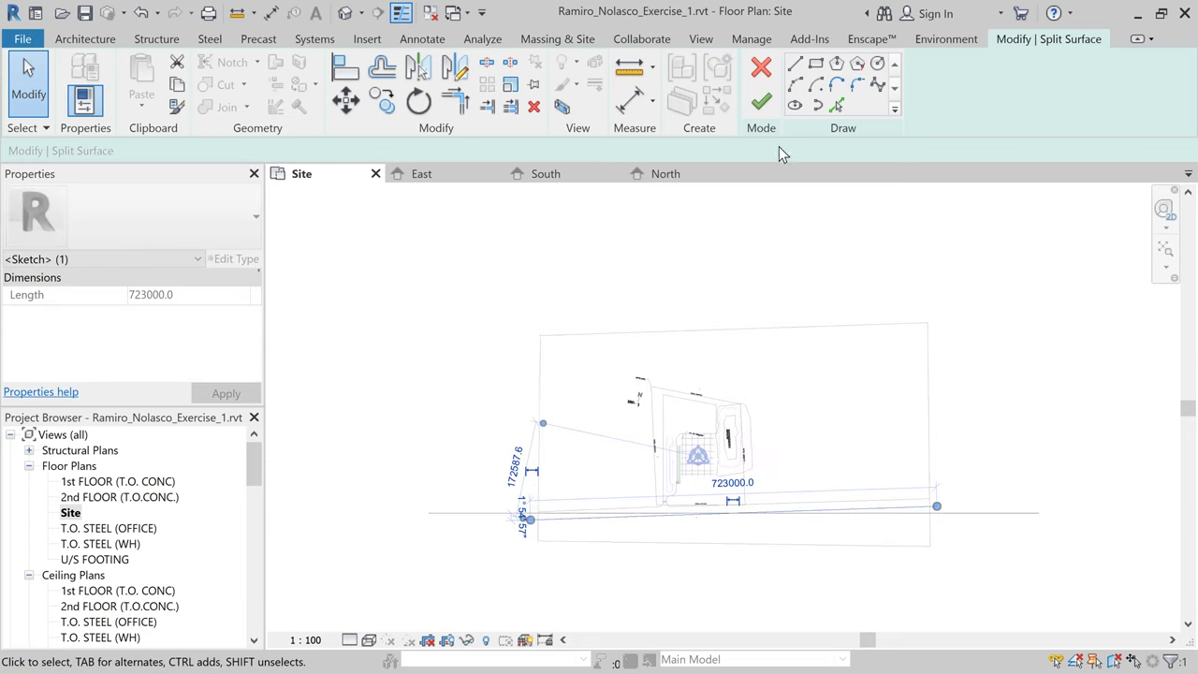
Step: Finish the split, shade the site plan, and select the new 19066.161 m² driveway region
left_click(762, 105)
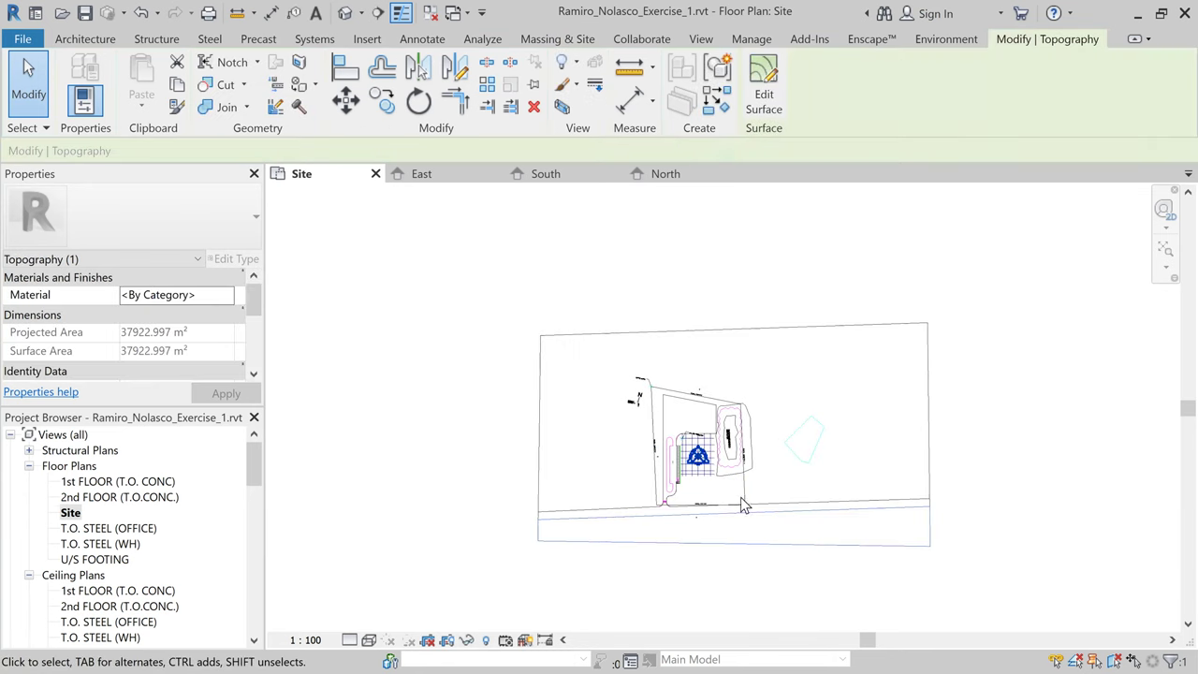
left_click(369, 640)
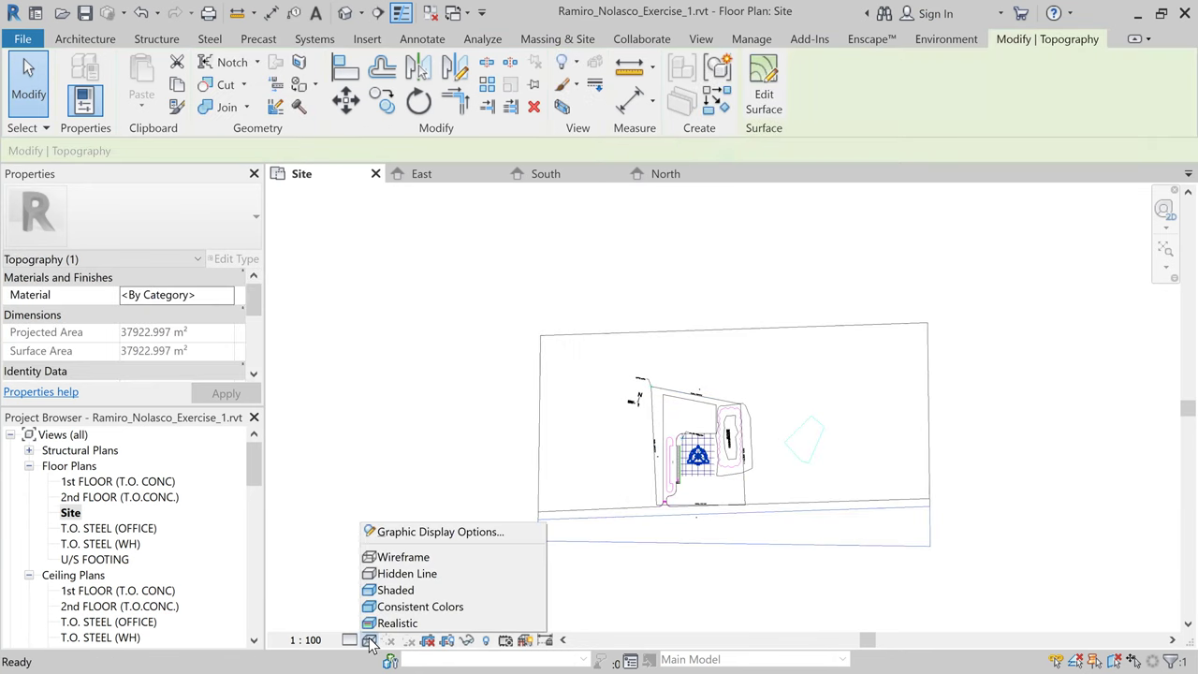
left_click(414, 592)
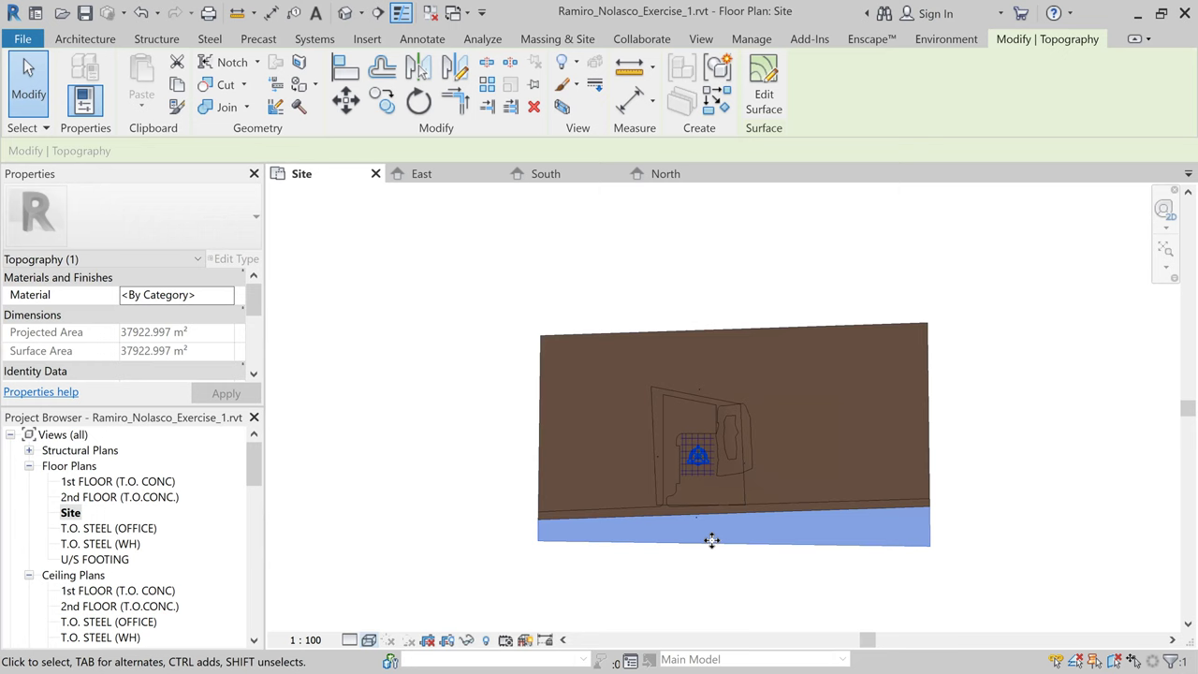
scroll(697, 539, "up", 1)
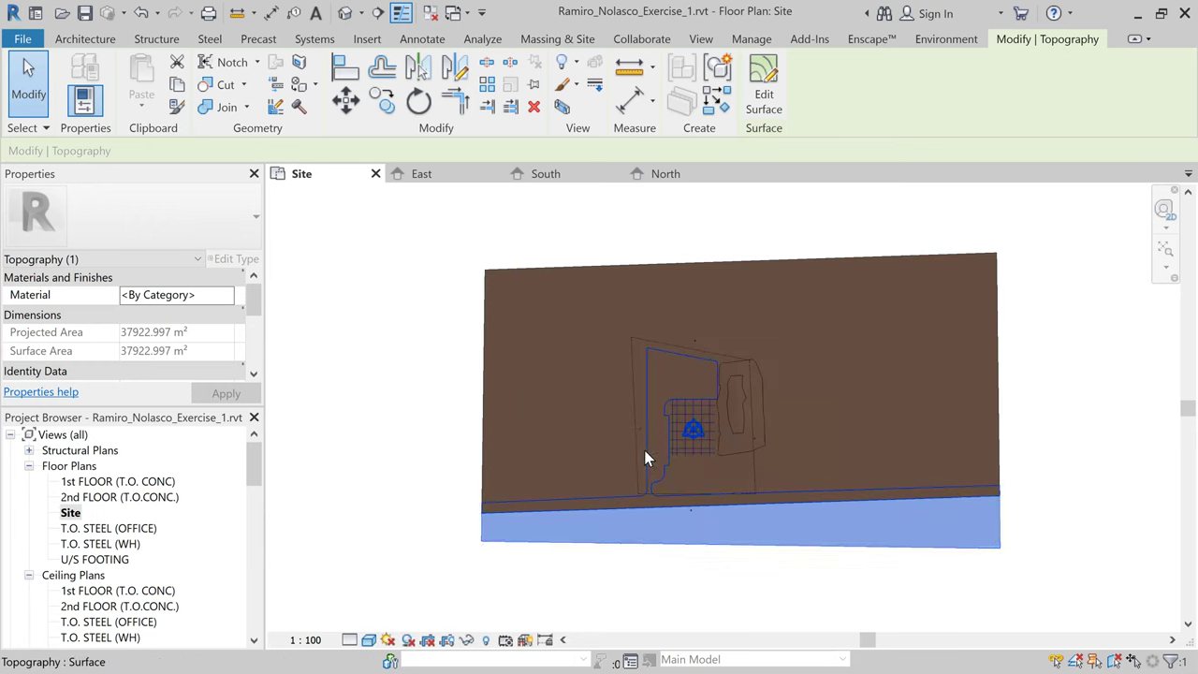
left_click(672, 547)
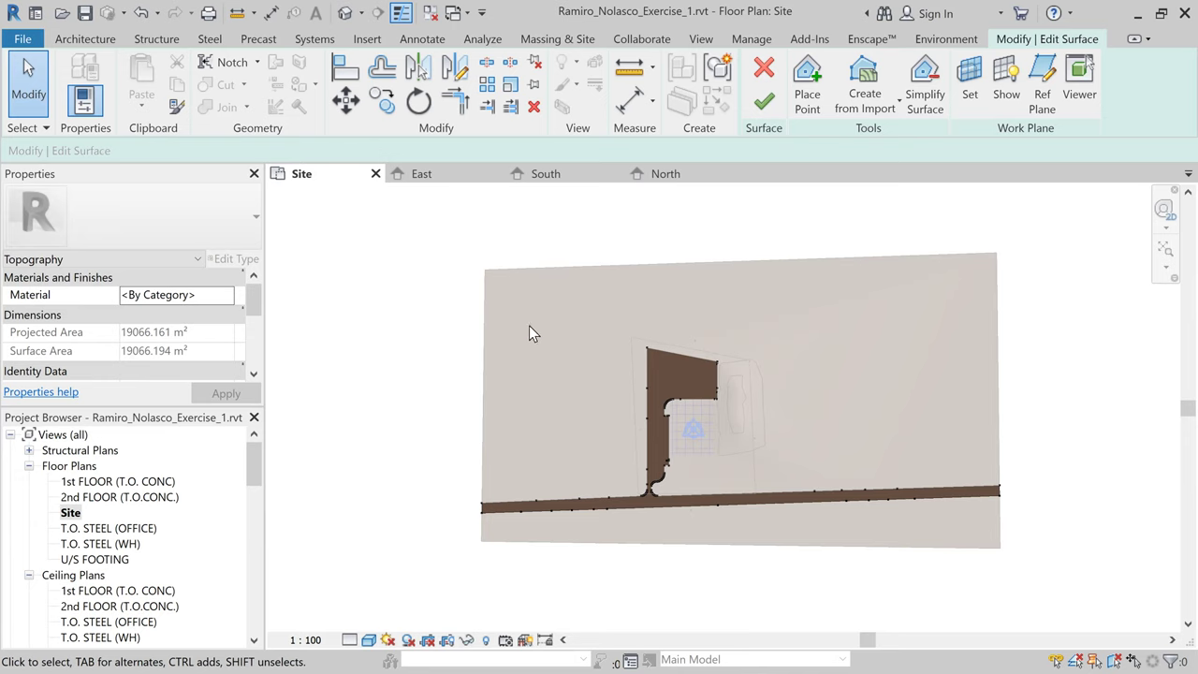
Step: Set the elevation of all the driveway region's surface points to -370
left_click_drag(431, 241, 1092, 544)
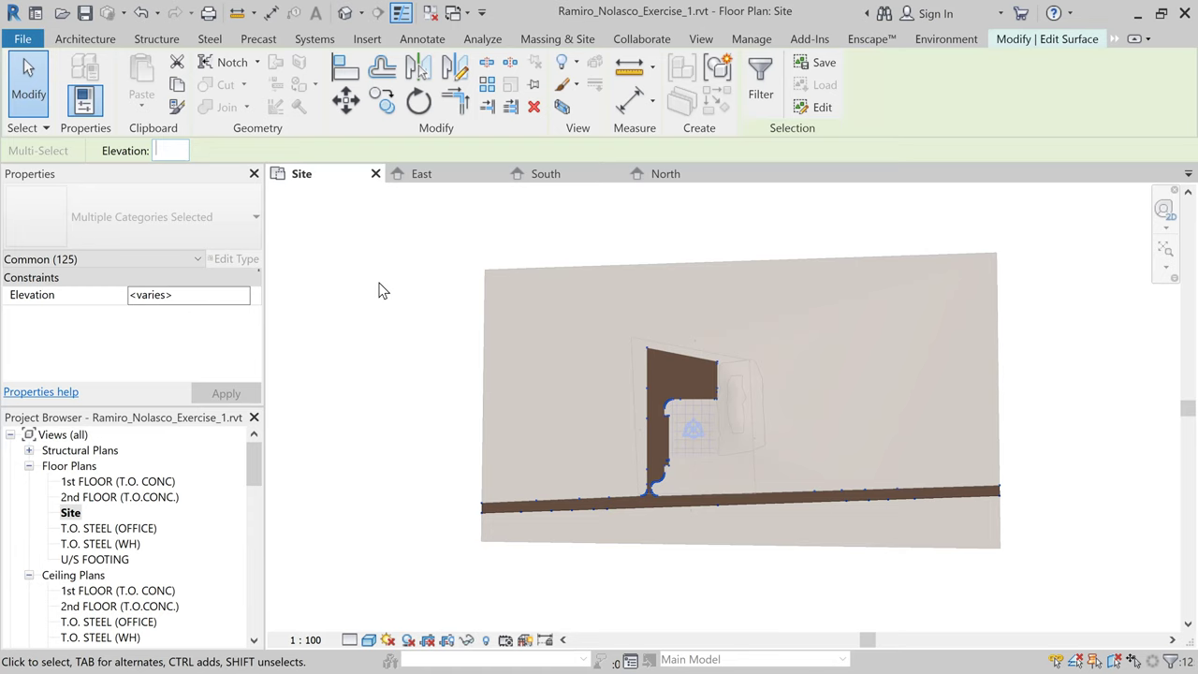
type("-370")
key("Return")
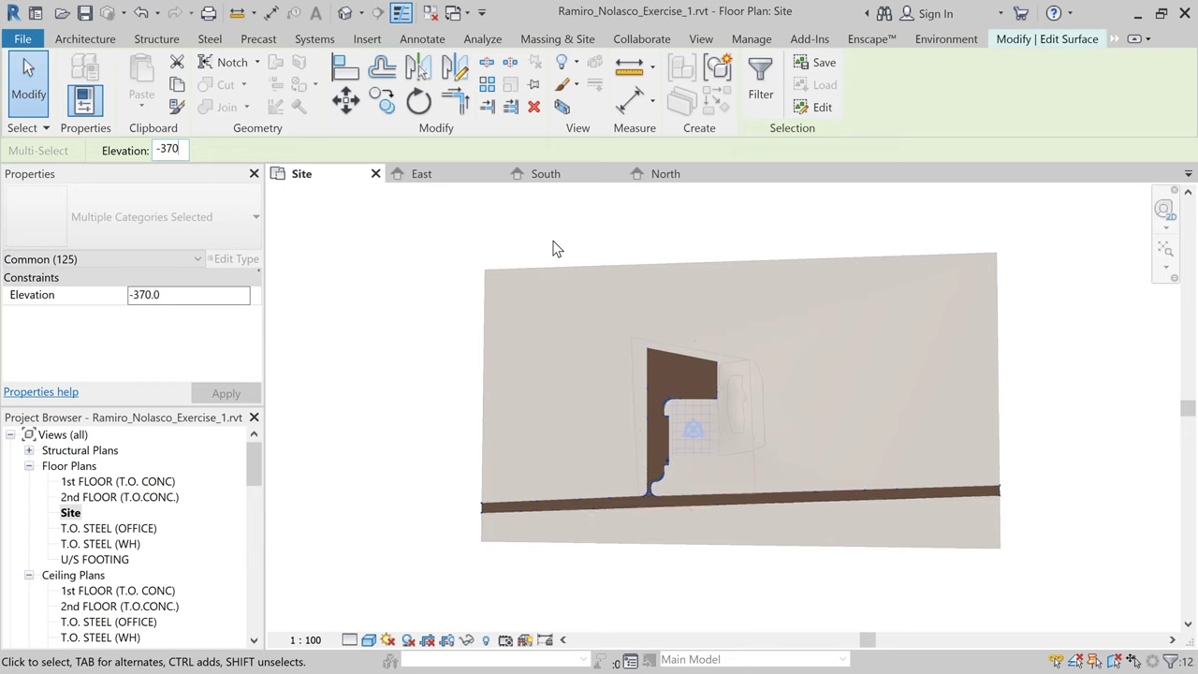
left_click(1015, 43)
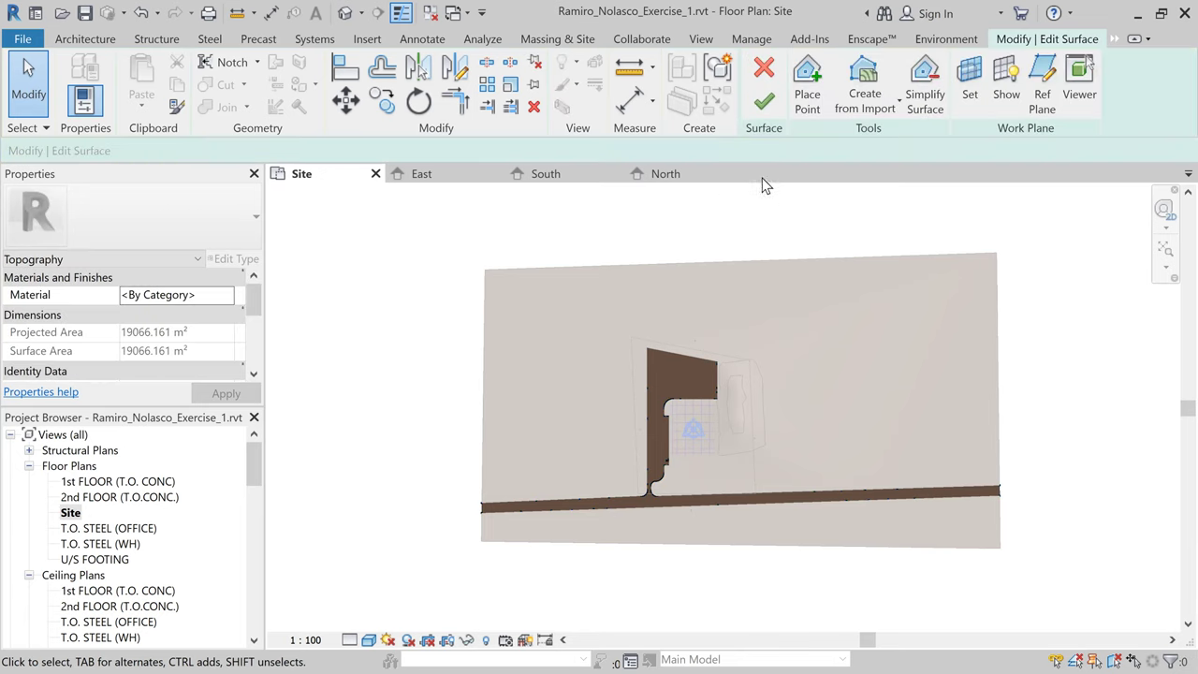
Step: Finish the surface edit, select the driveway region, and bring up its Material Browser
left_click(763, 100)
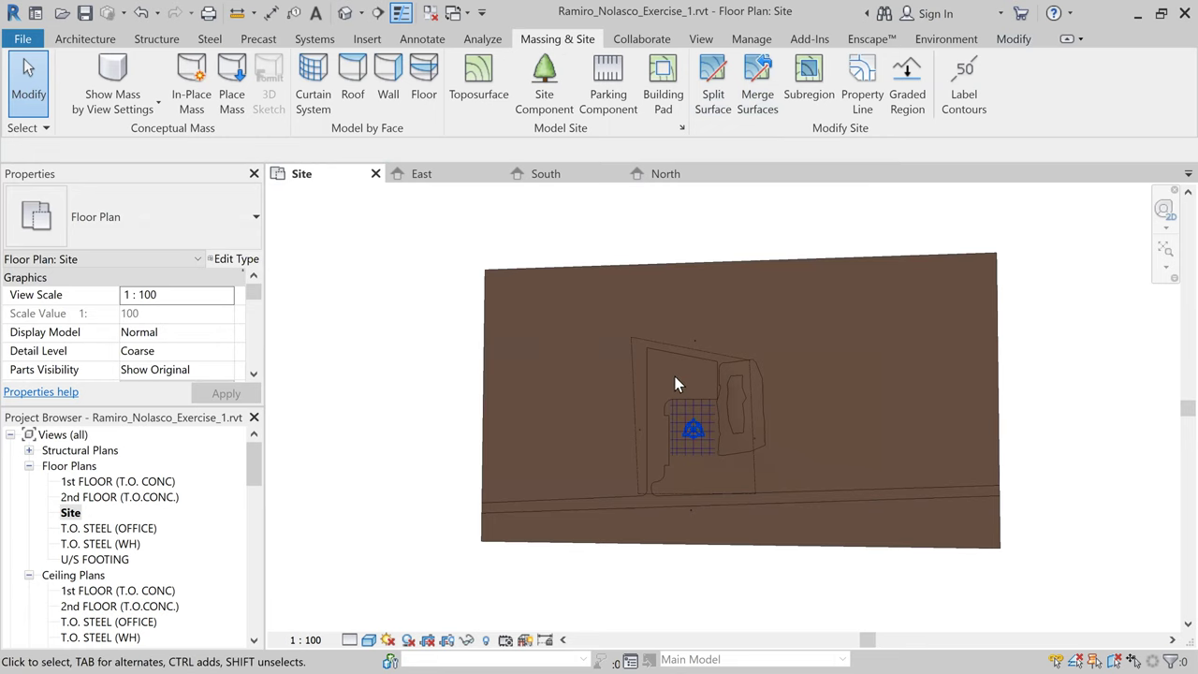
left_click(652, 394)
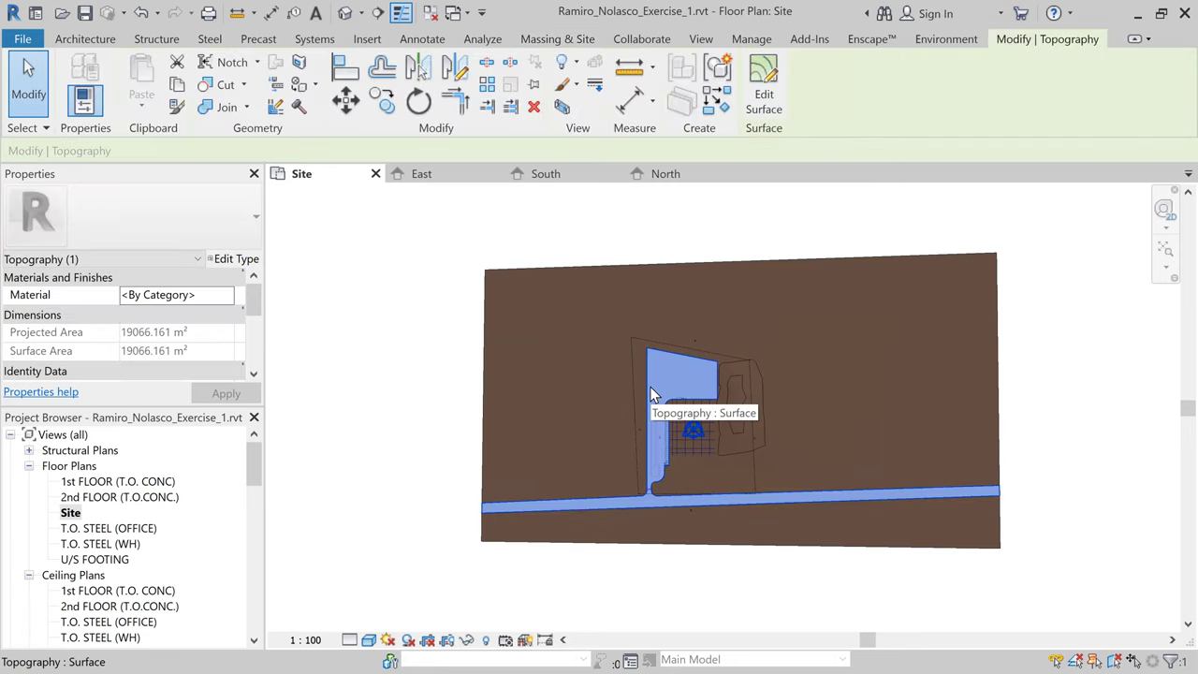
left_click(227, 298)
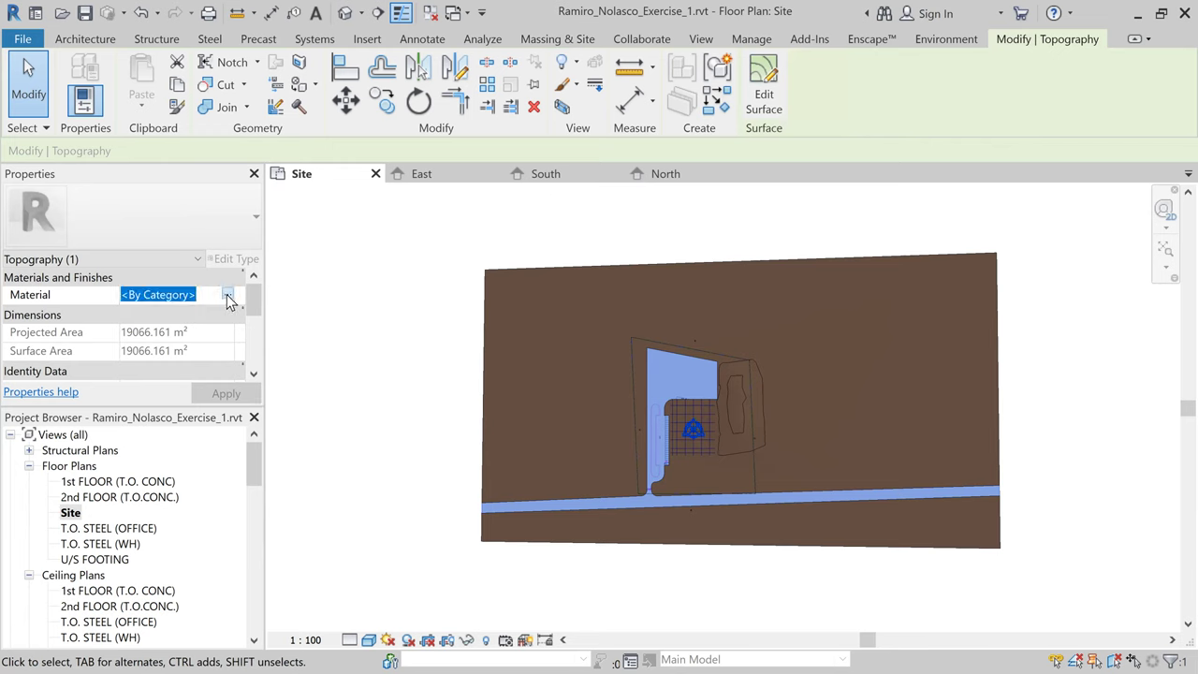
left_click(227, 296)
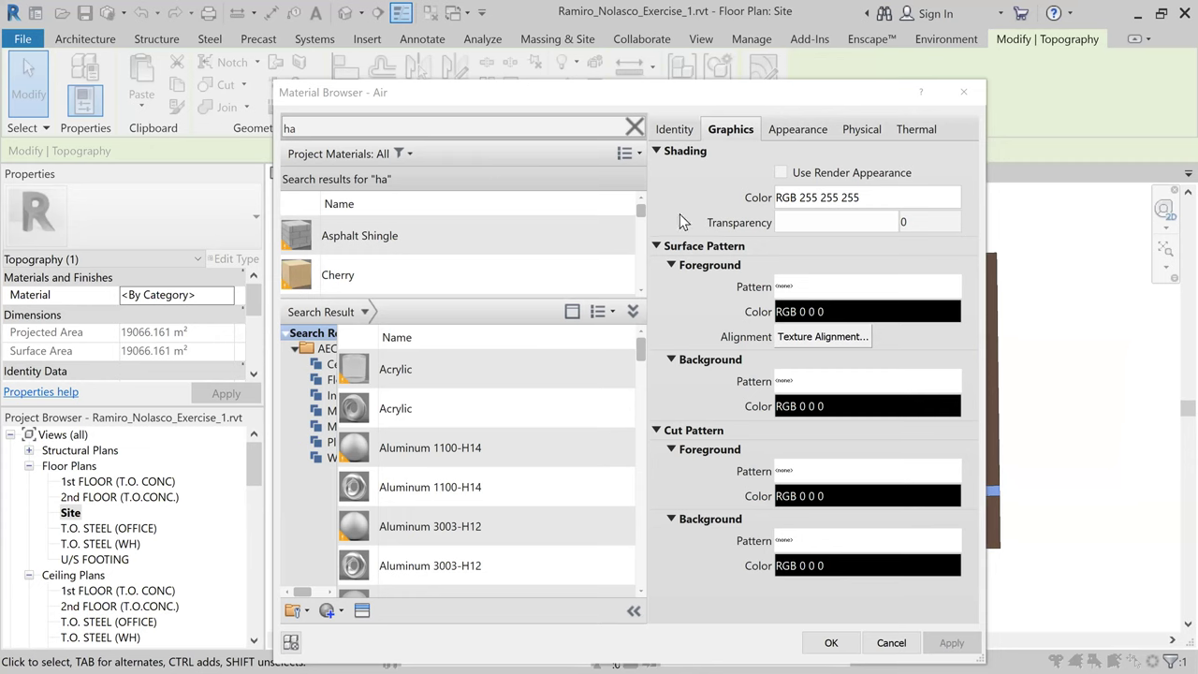
Step: Search 'asp' and assign Asphalt, Pavement as the driveway region's material
double_click(361, 132)
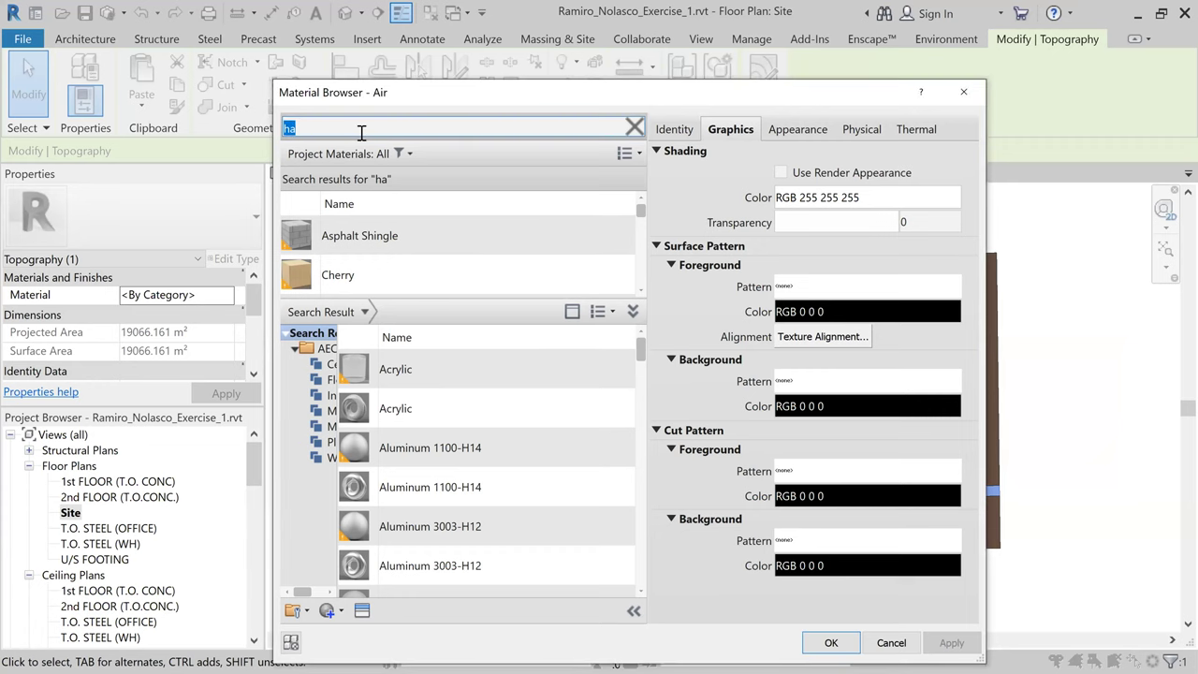
type("ashp")
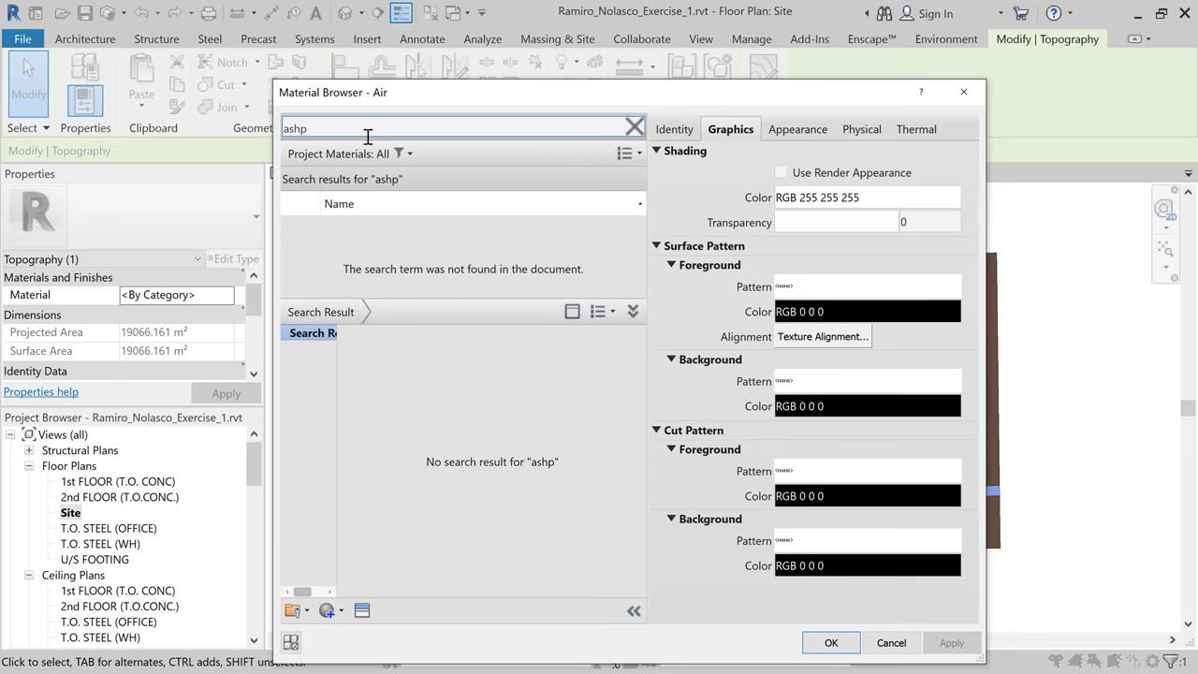
key("BackSpace")
key("BackSpace")
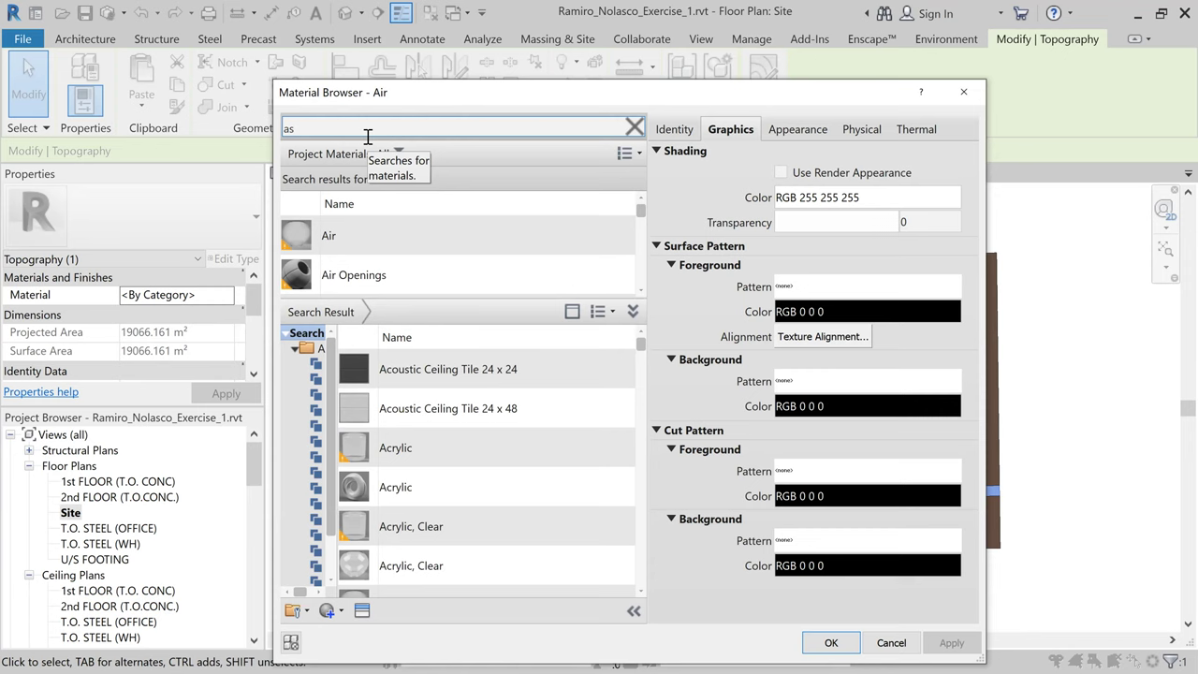
type("p")
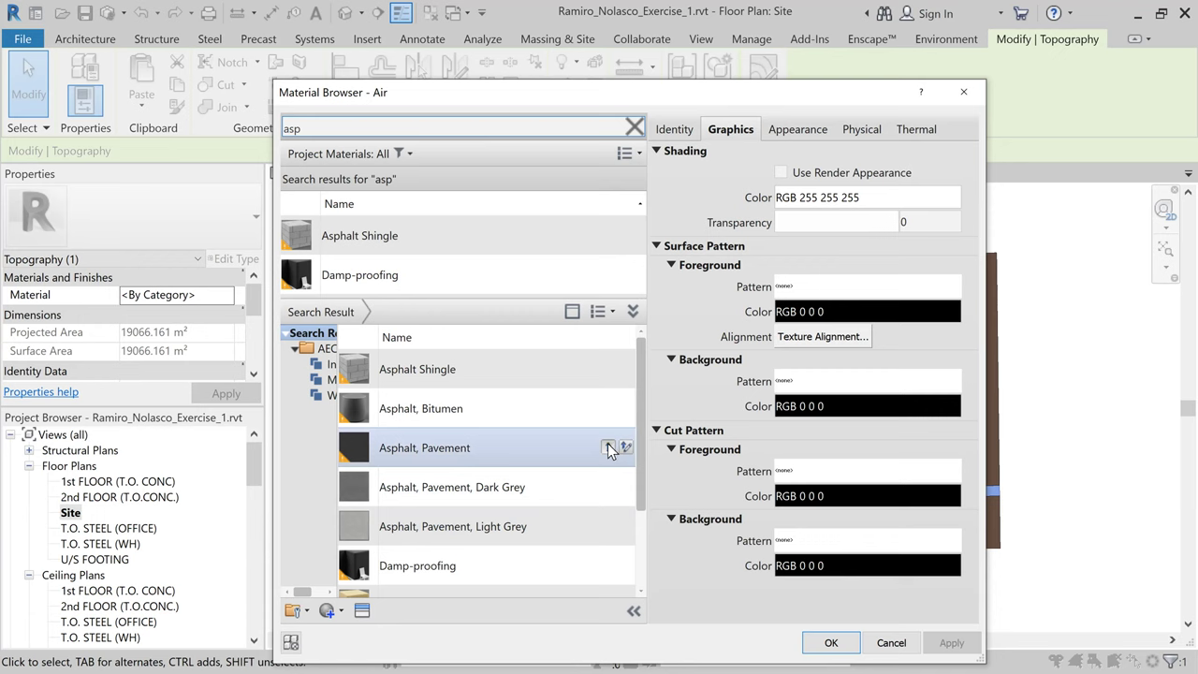
left_click(609, 449)
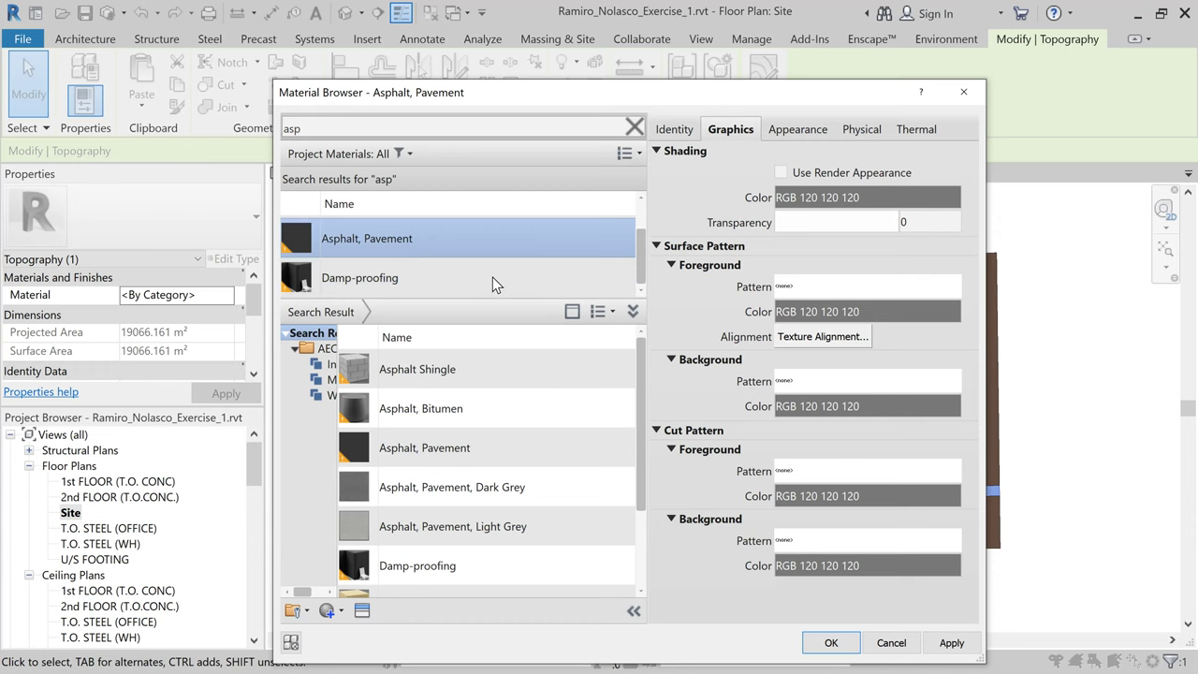
left_click(829, 642)
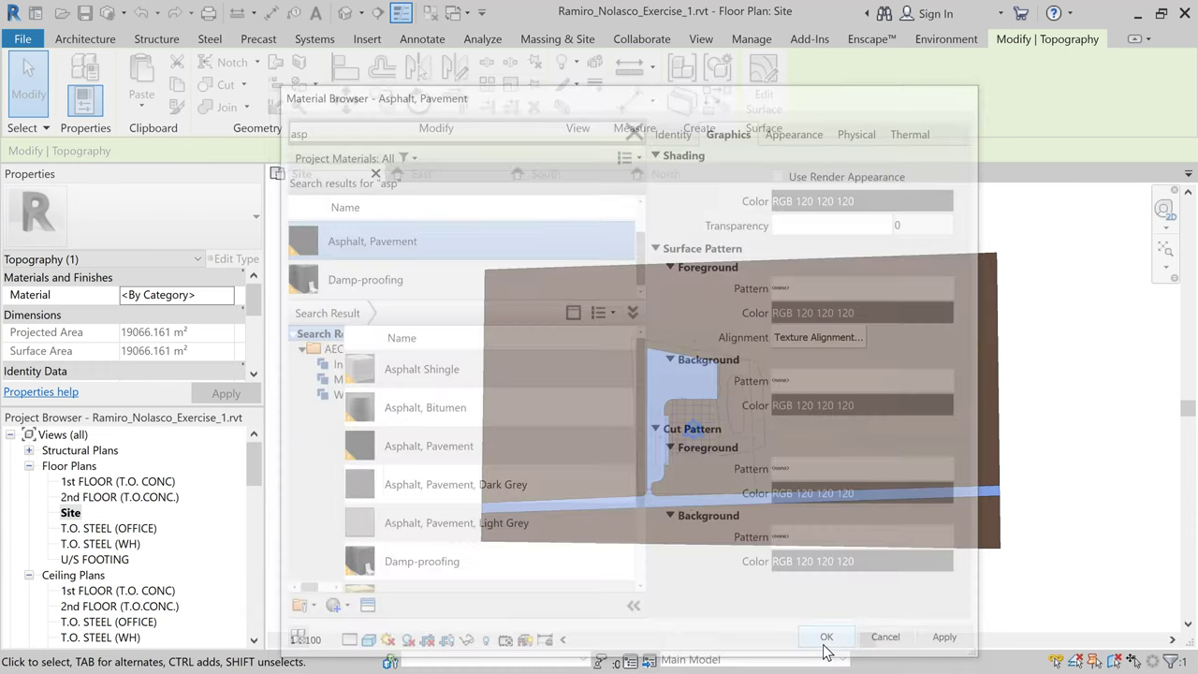
left_click(384, 490)
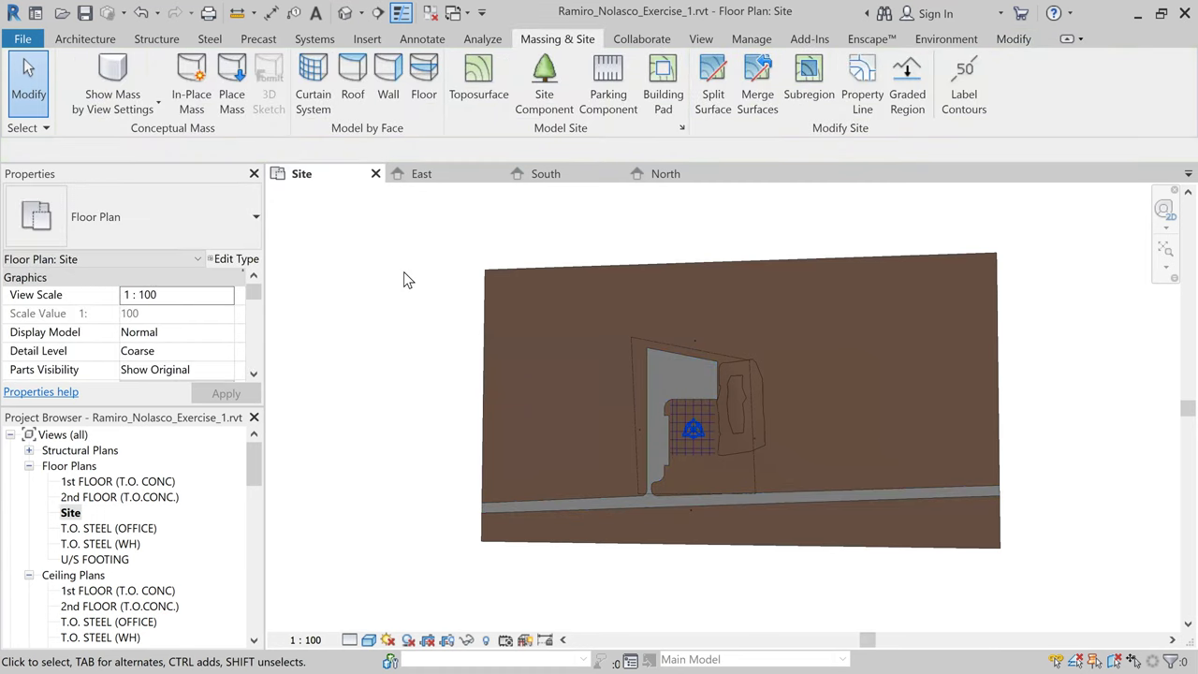
left_click(344, 19)
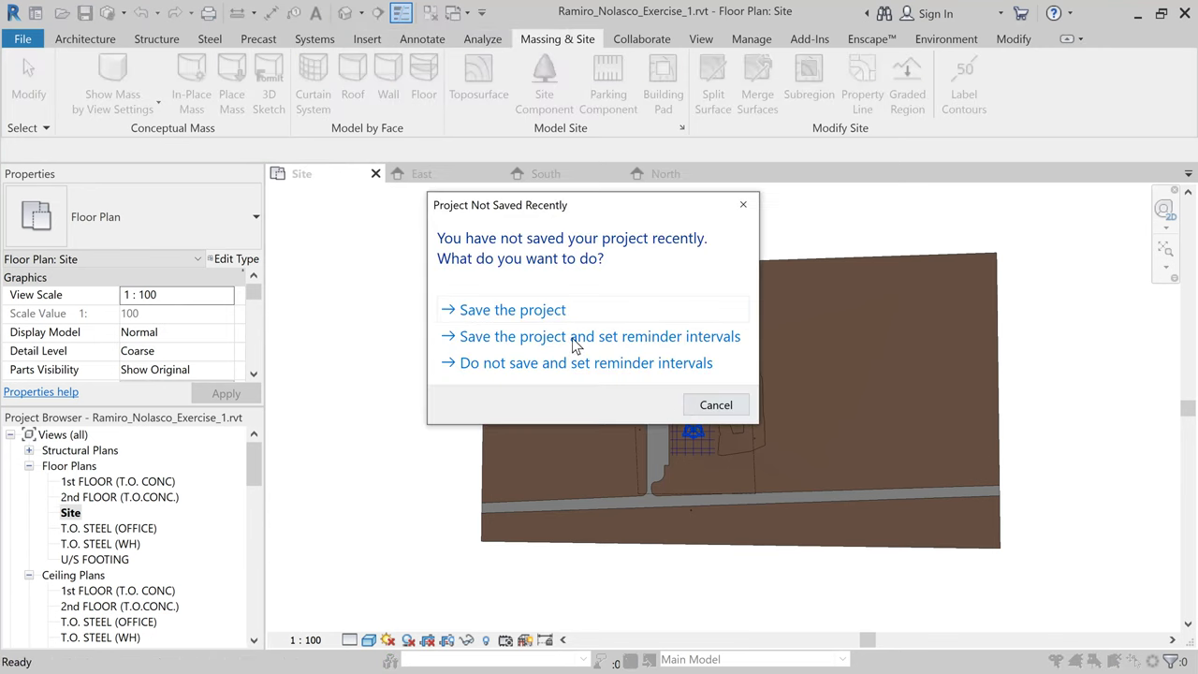
left_click(538, 311)
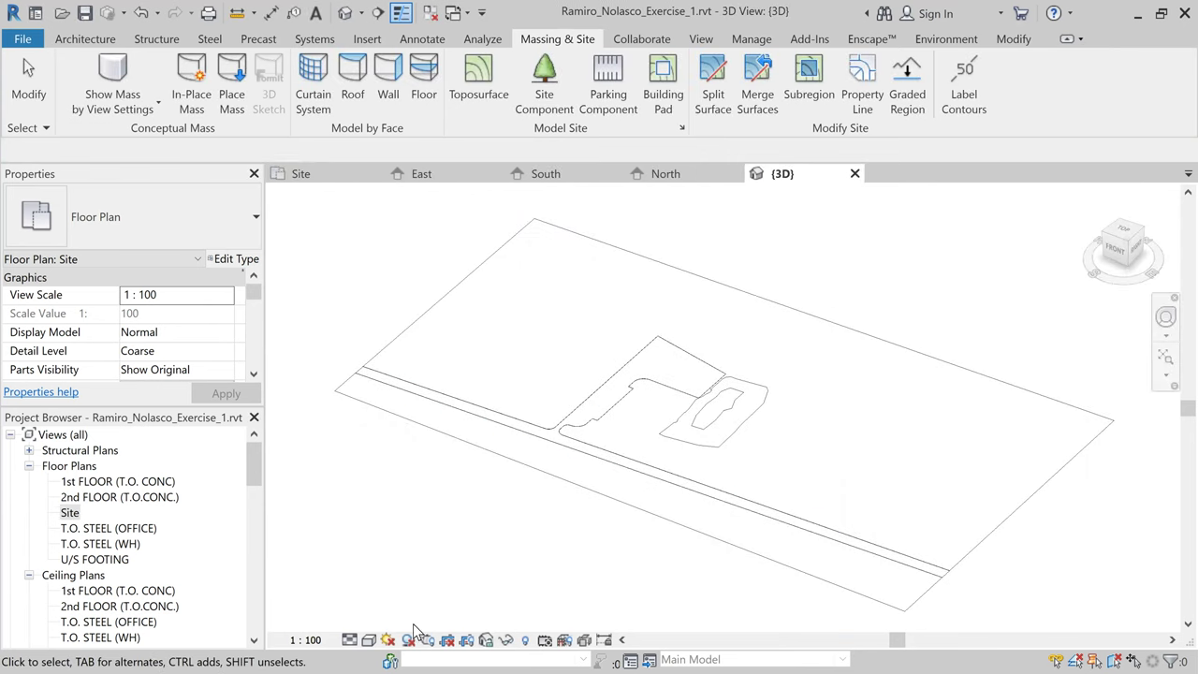
left_click(369, 639)
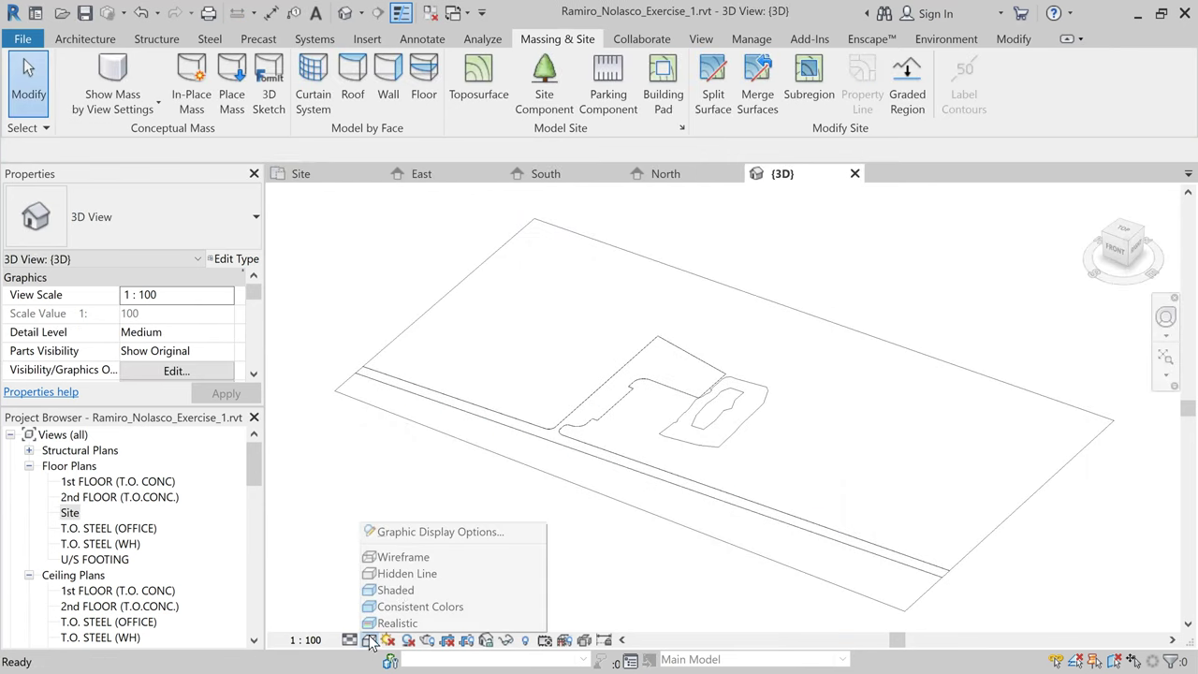
left_click(409, 590)
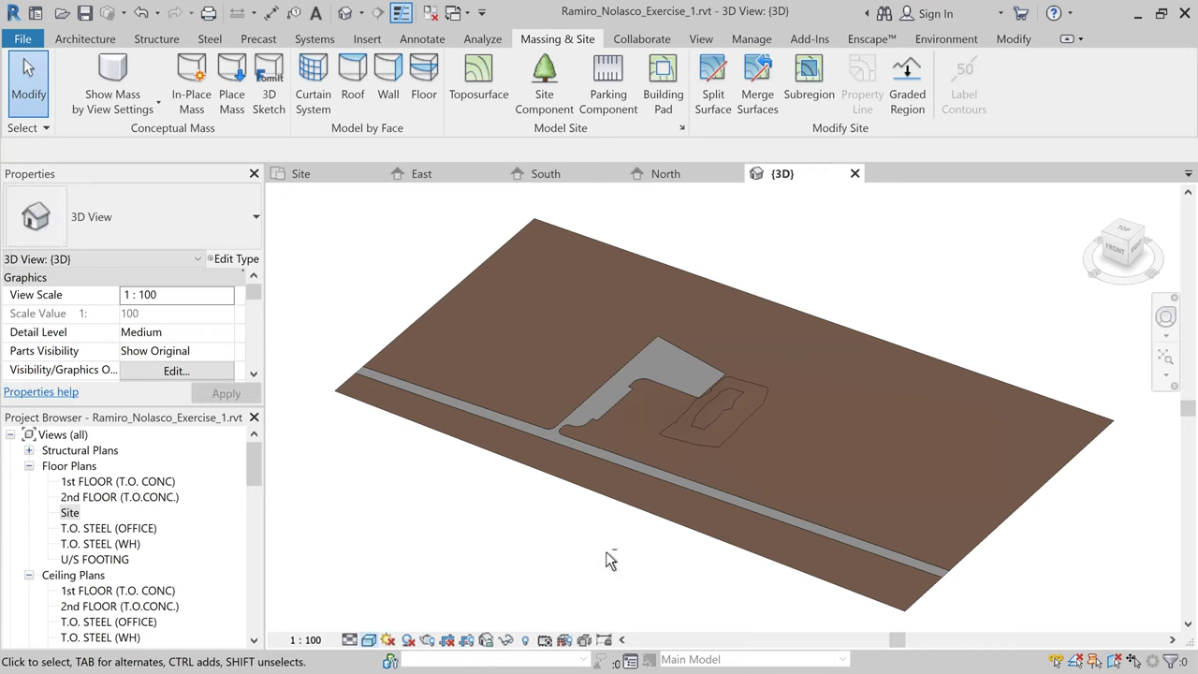
scroll(588, 514, "up", 5)
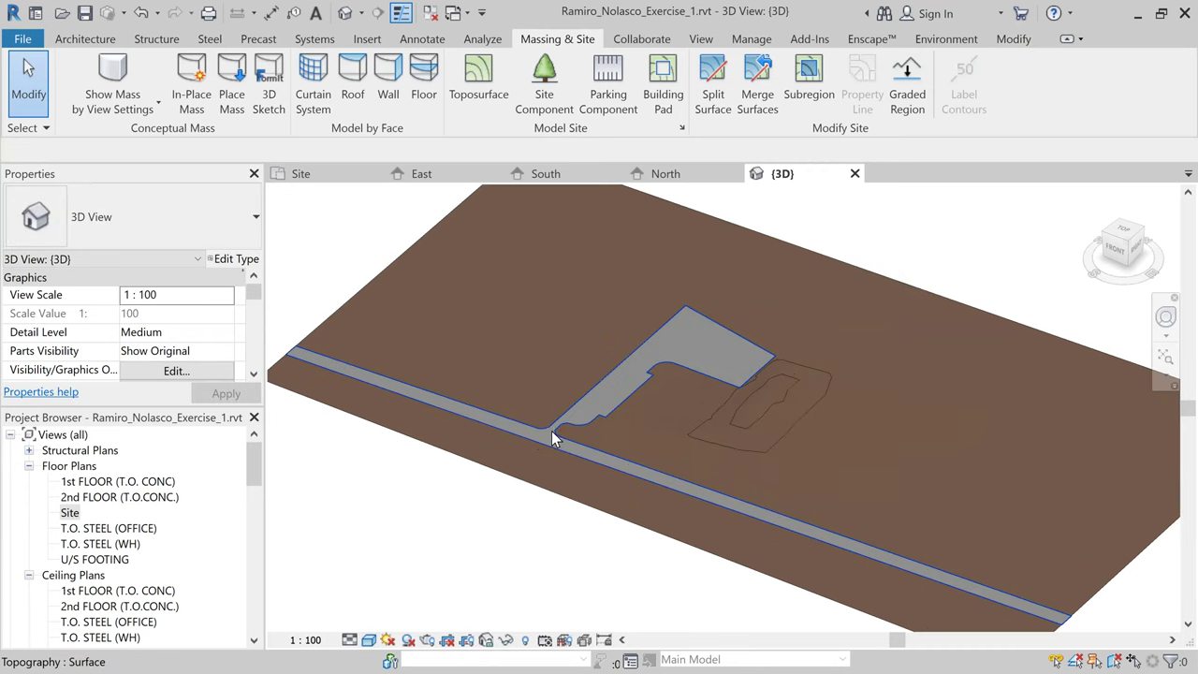
scroll(553, 461, "up", 4)
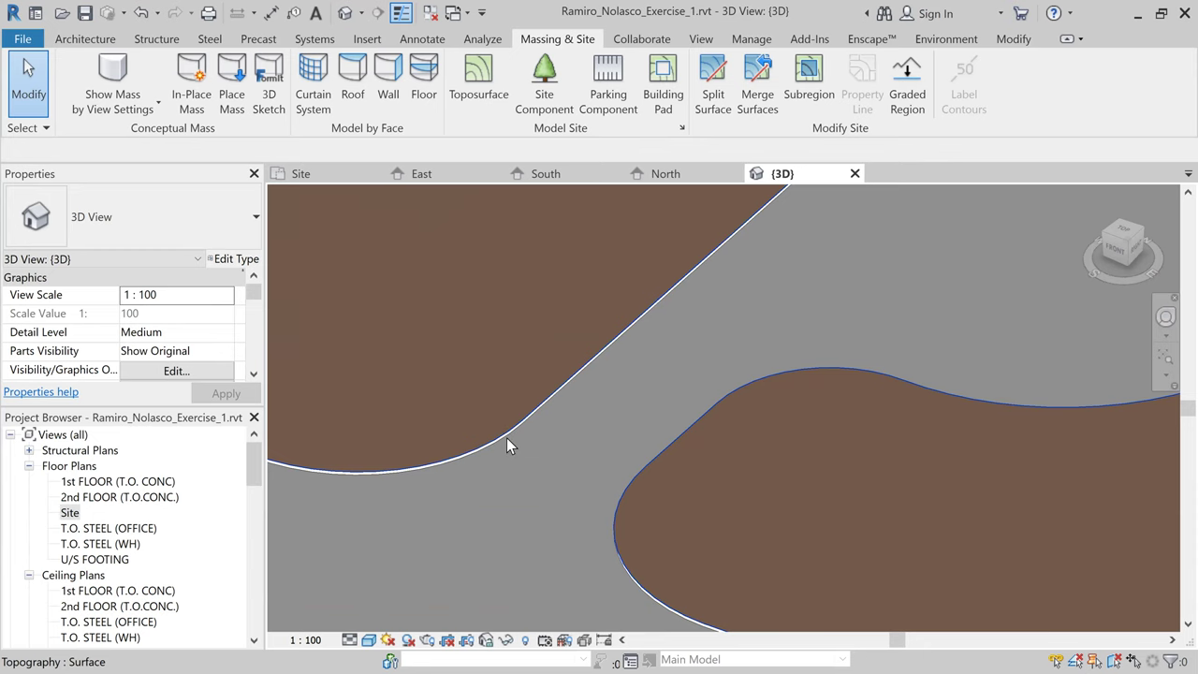
scroll(506, 443, "up", 1)
scroll(505, 438, "up", 2)
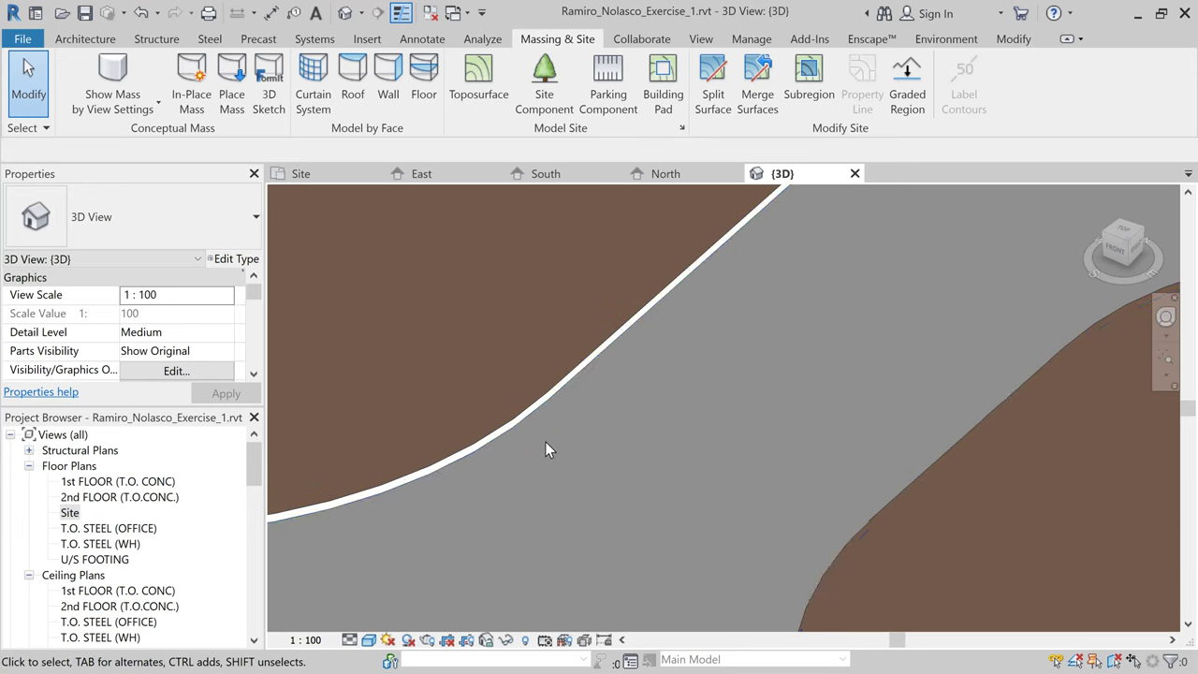
scroll(546, 445, "down", 2)
scroll(546, 448, "down", 3)
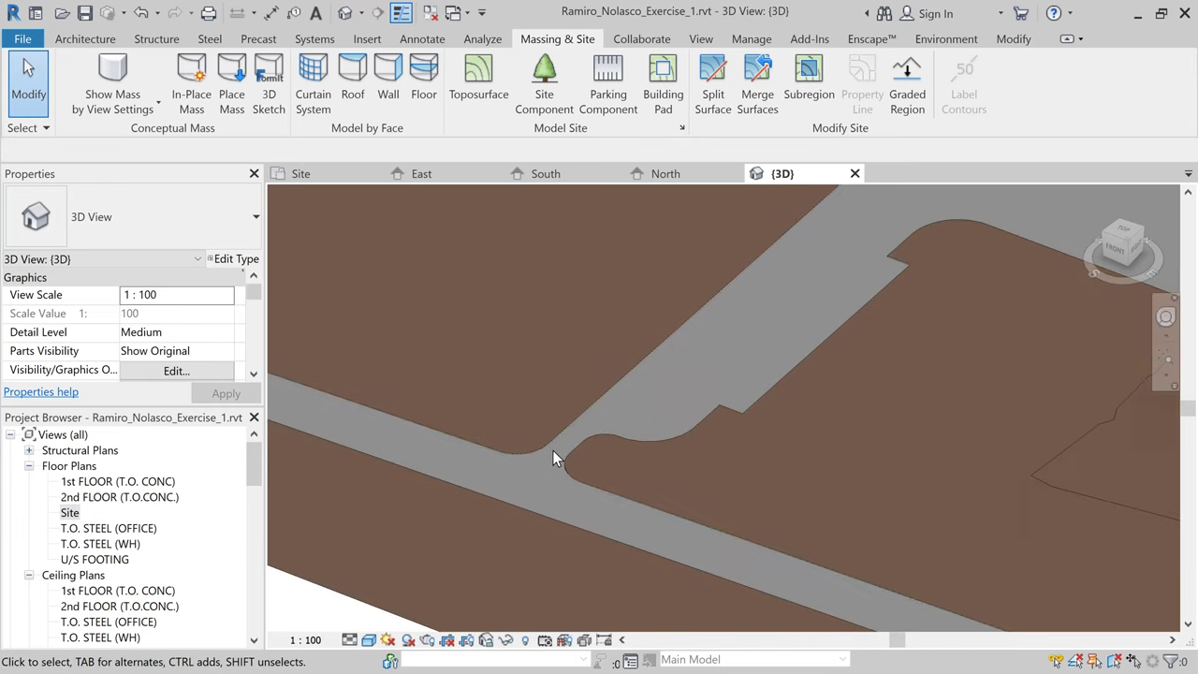
scroll(552, 451, "down", 5)
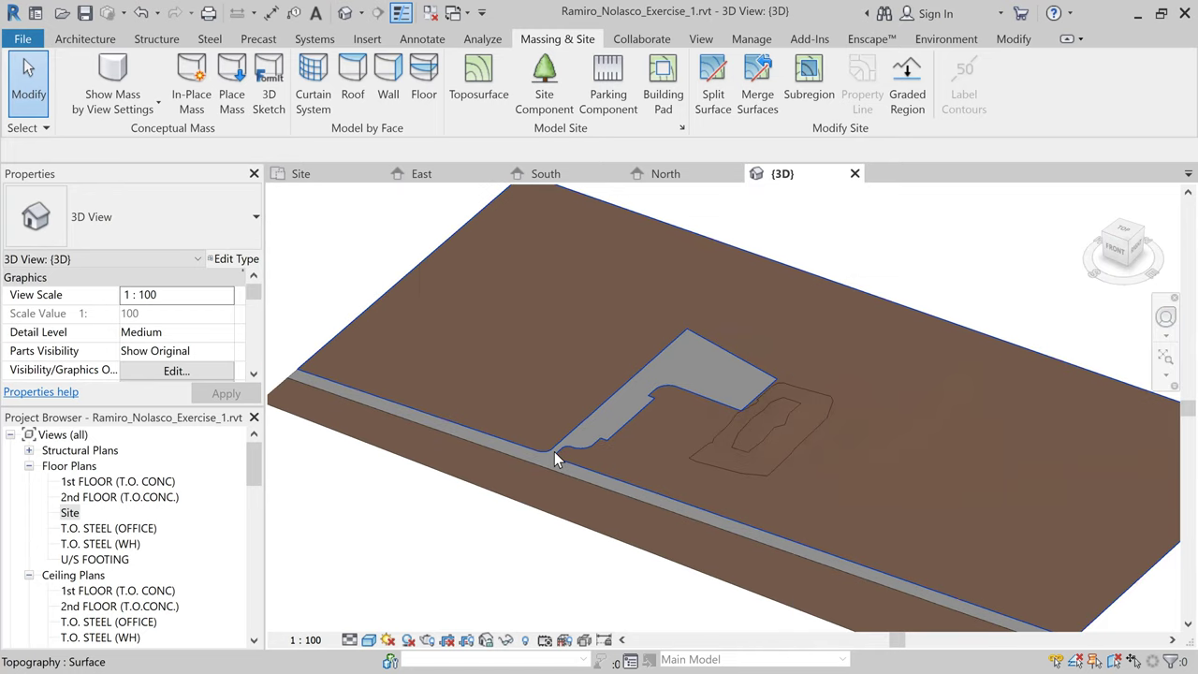
Step: Switch to the East elevation and zoom and pan to inspect the ground
left_click(421, 174)
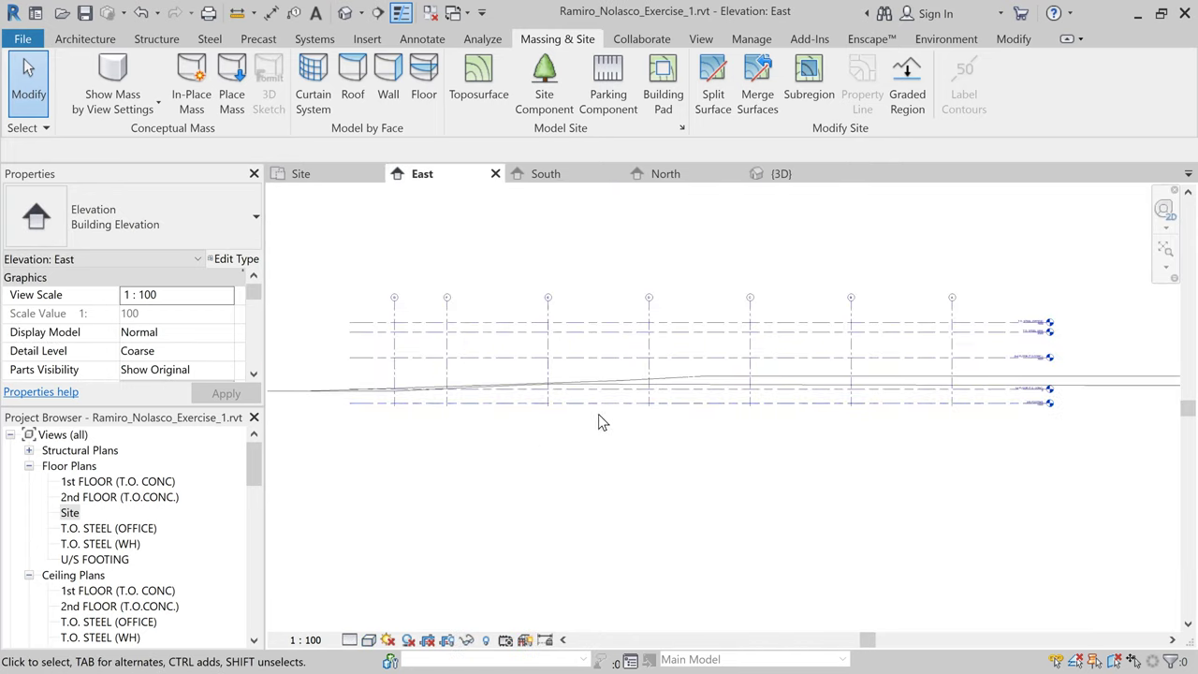
scroll(671, 401, "up", 2)
scroll(634, 387, "down", 1)
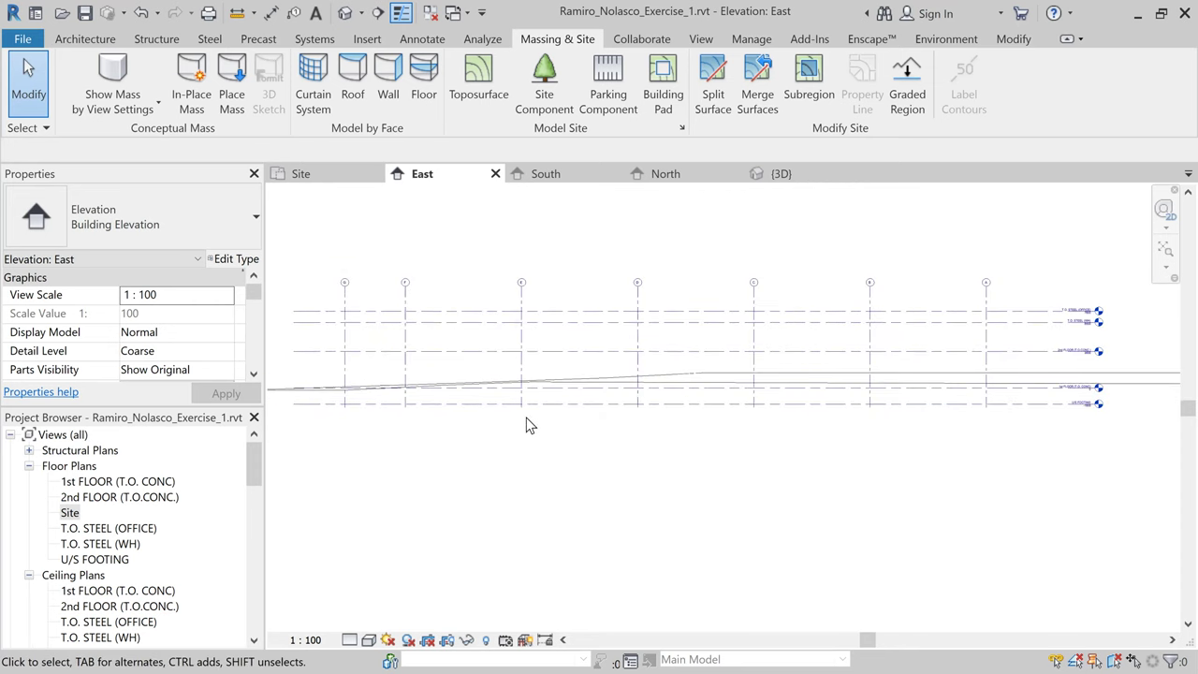
scroll(854, 423, "down", 1)
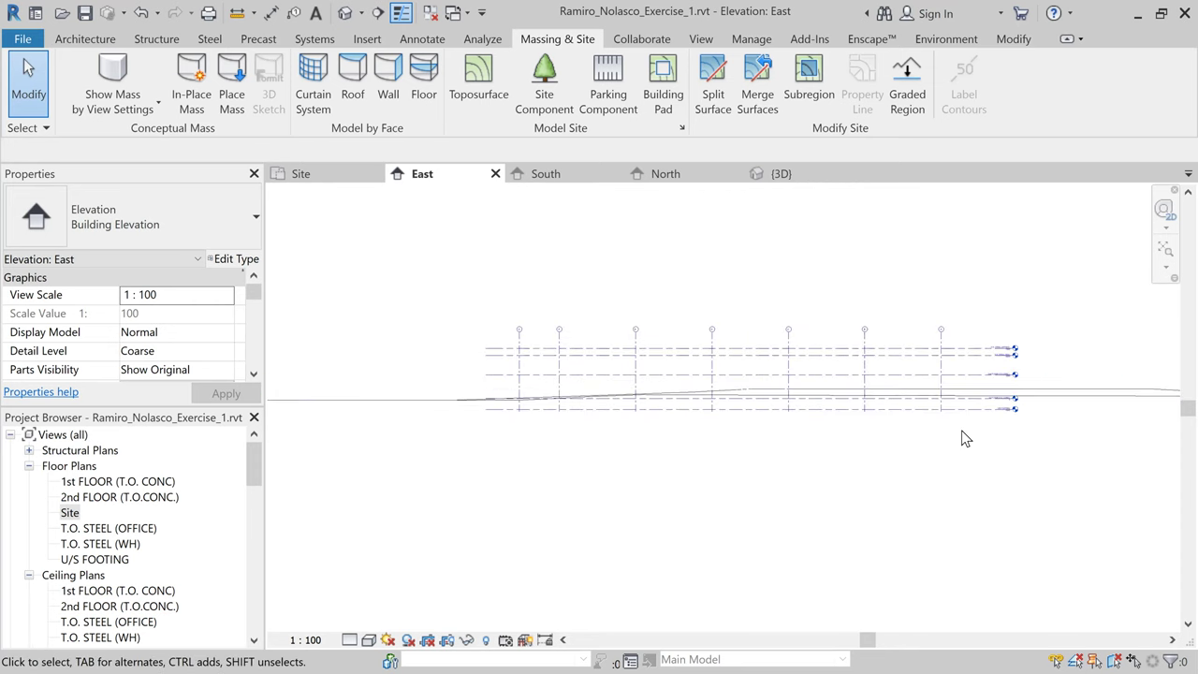
scroll(1120, 421, "down", 1)
middle_click_drag(1126, 422, 901, 417)
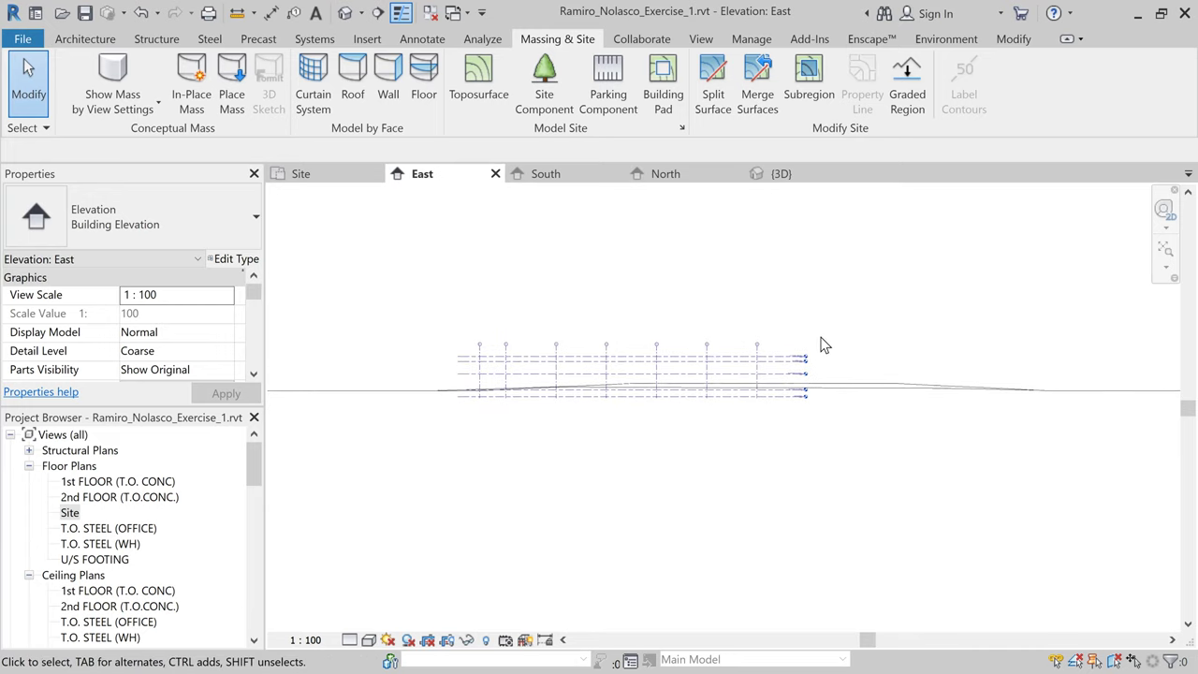
Step: Switch to the South elevation and set its visual style to Shaded
left_click(547, 173)
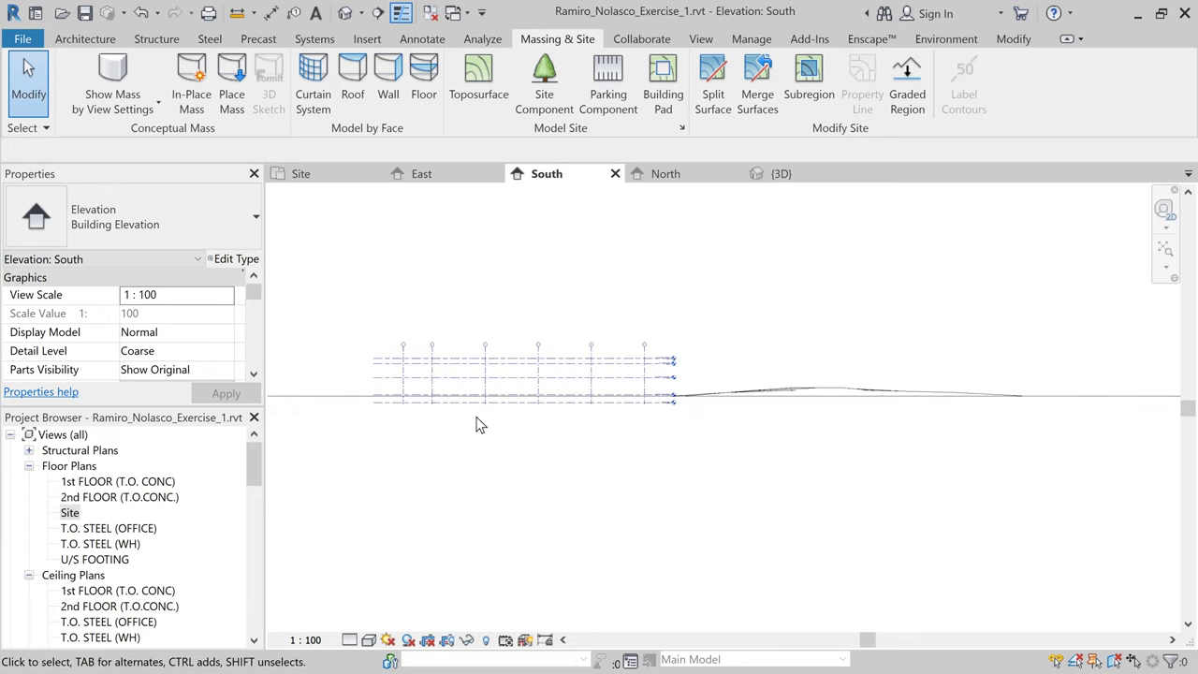
scroll(361, 393, "up", 8)
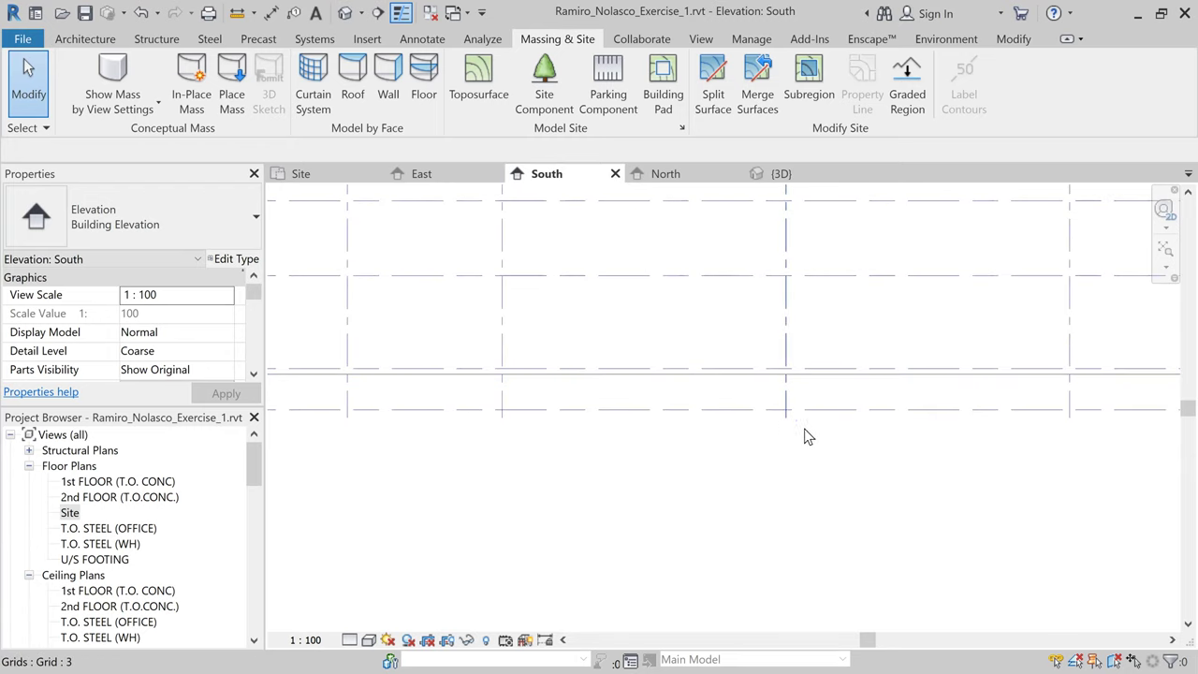
scroll(888, 438, "down", 6)
middle_click_drag(1026, 484, 916, 427)
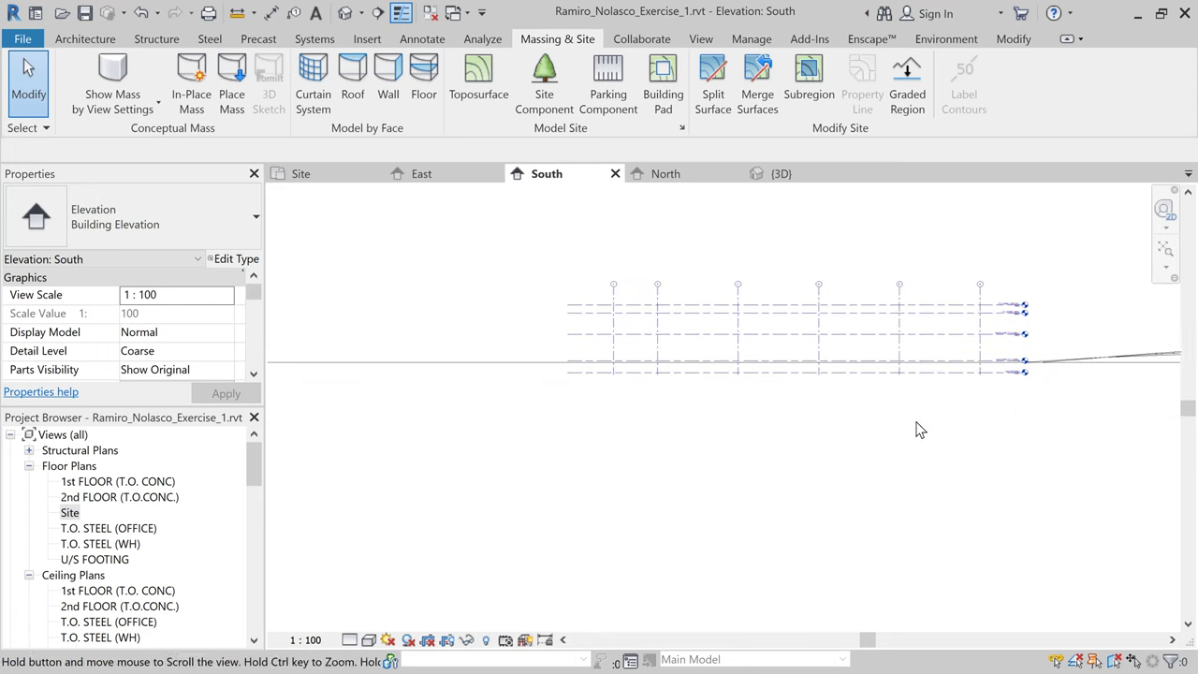
left_click(368, 639)
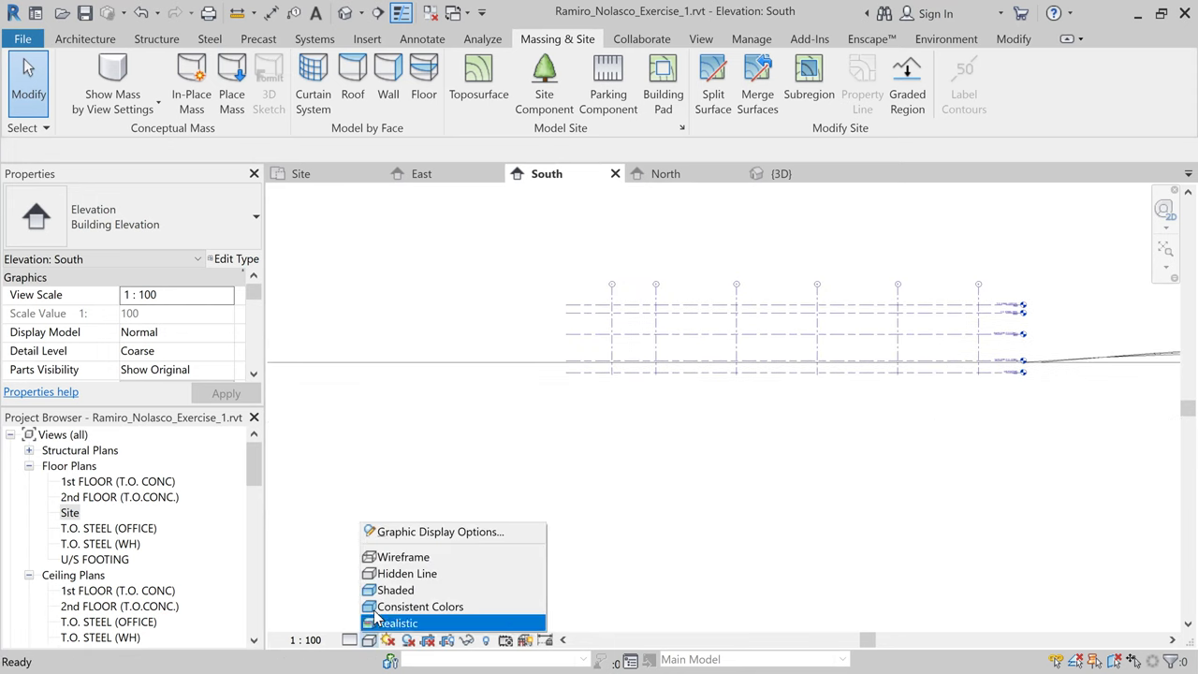
left_click(418, 591)
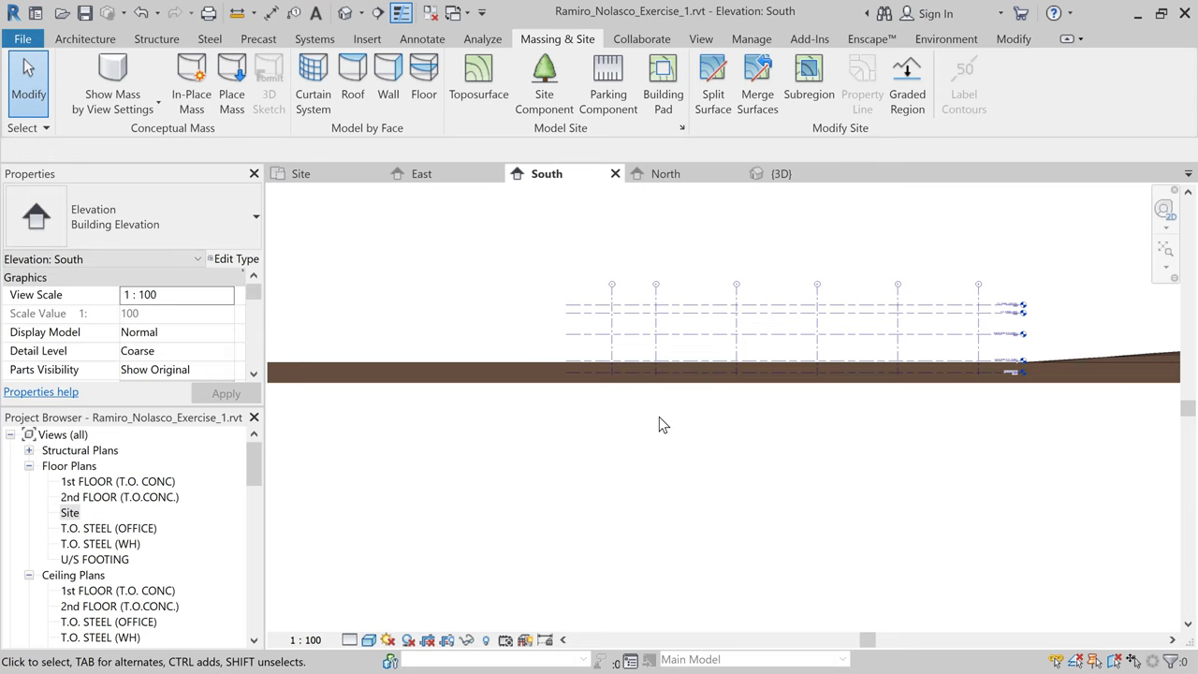
Step: Zoom and pan the shaded South elevation to inspect the brown ground
scroll(721, 423, "down", 5)
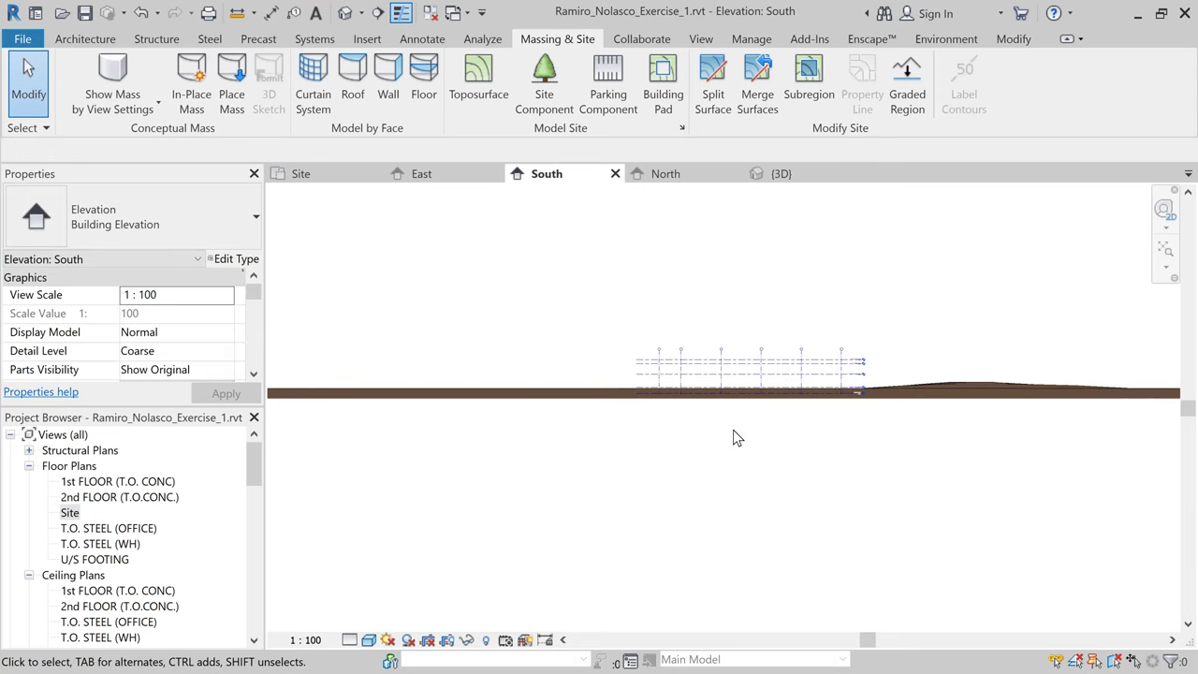
scroll(397, 455, "down", 4)
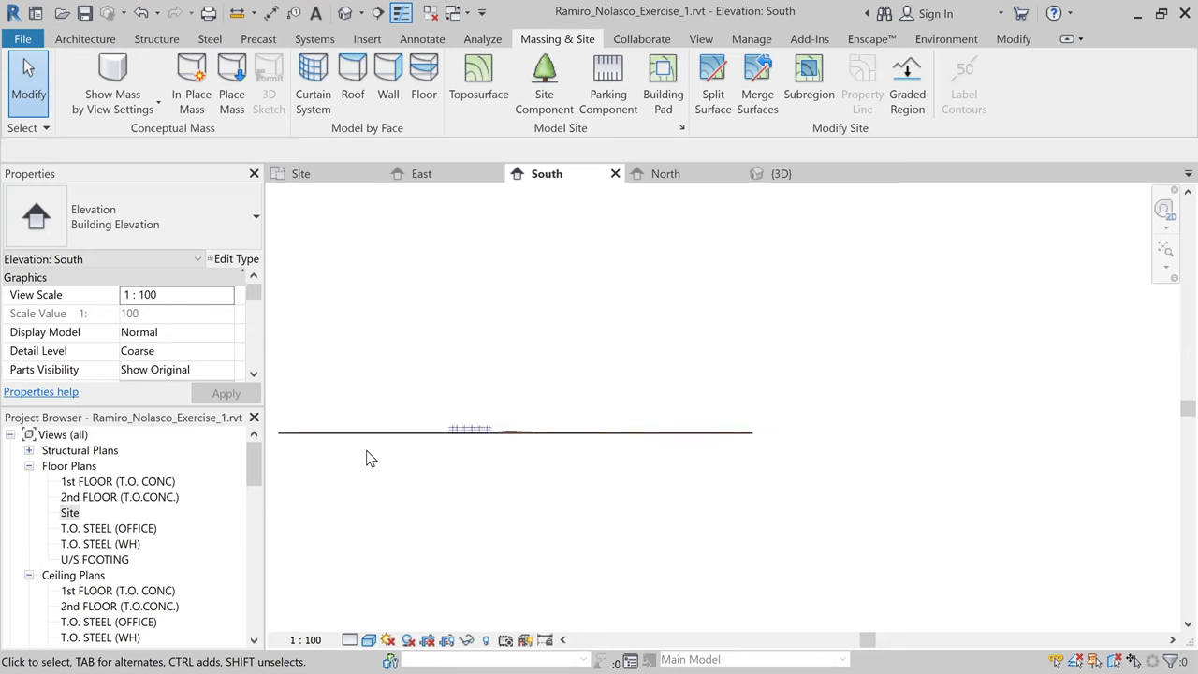
scroll(441, 449, "down", 2)
scroll(409, 409, "up", 6)
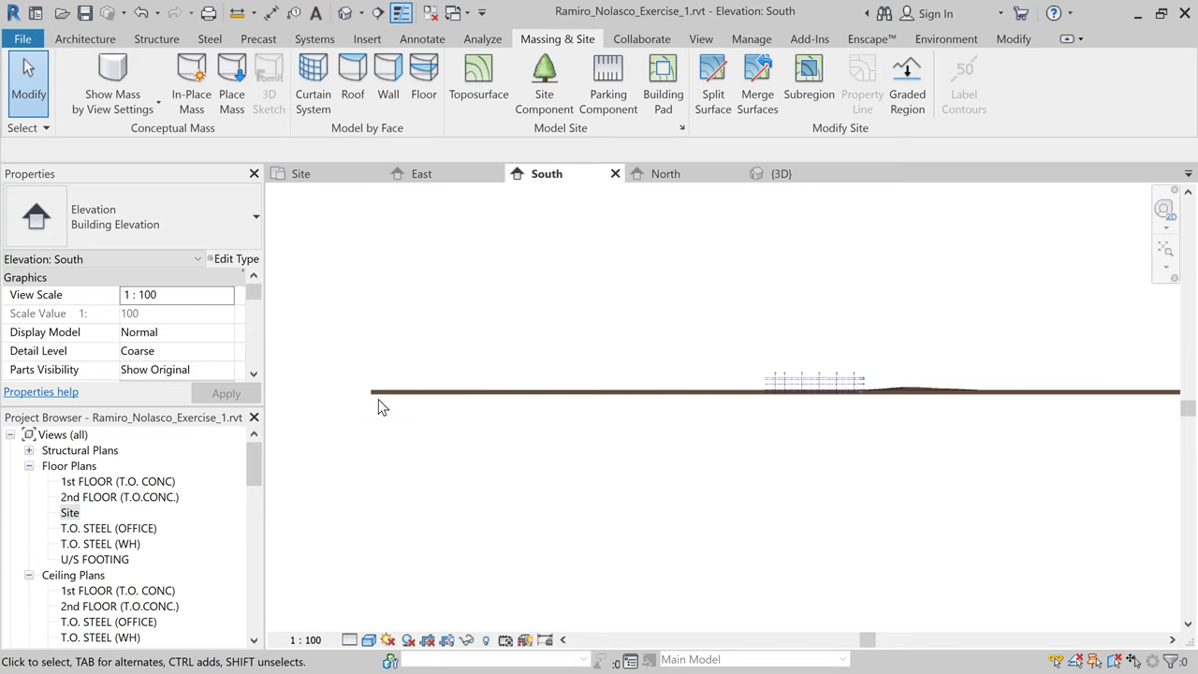
scroll(384, 395, "up", 3)
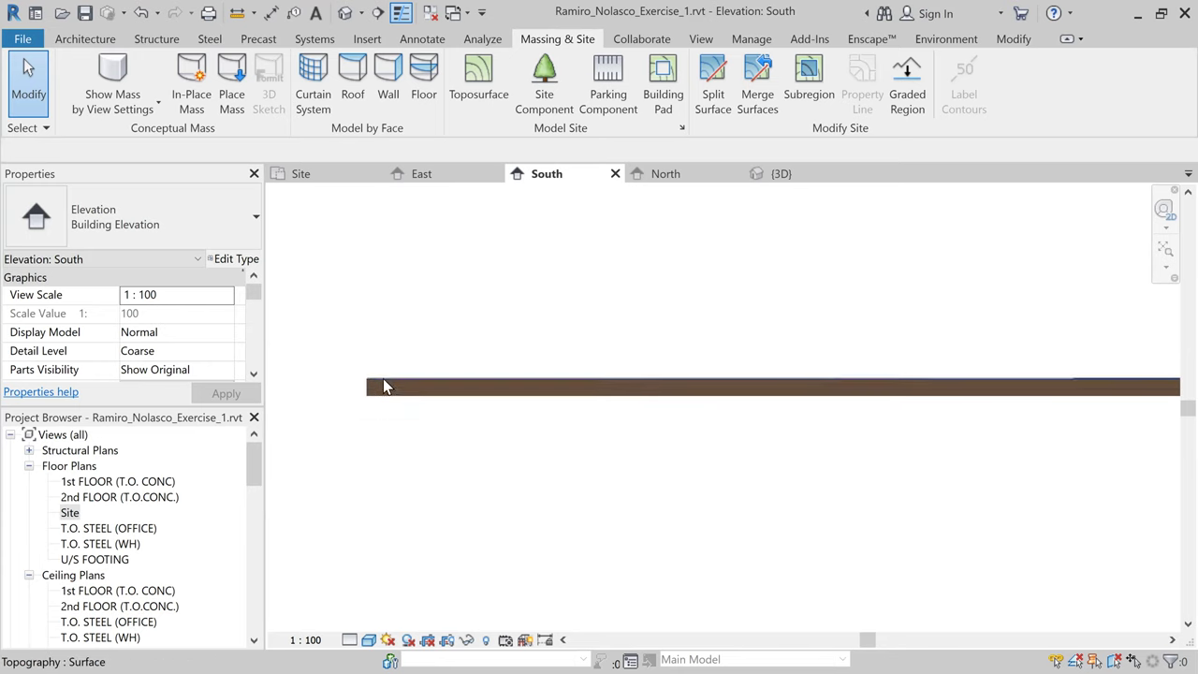
scroll(379, 386, "up", 2)
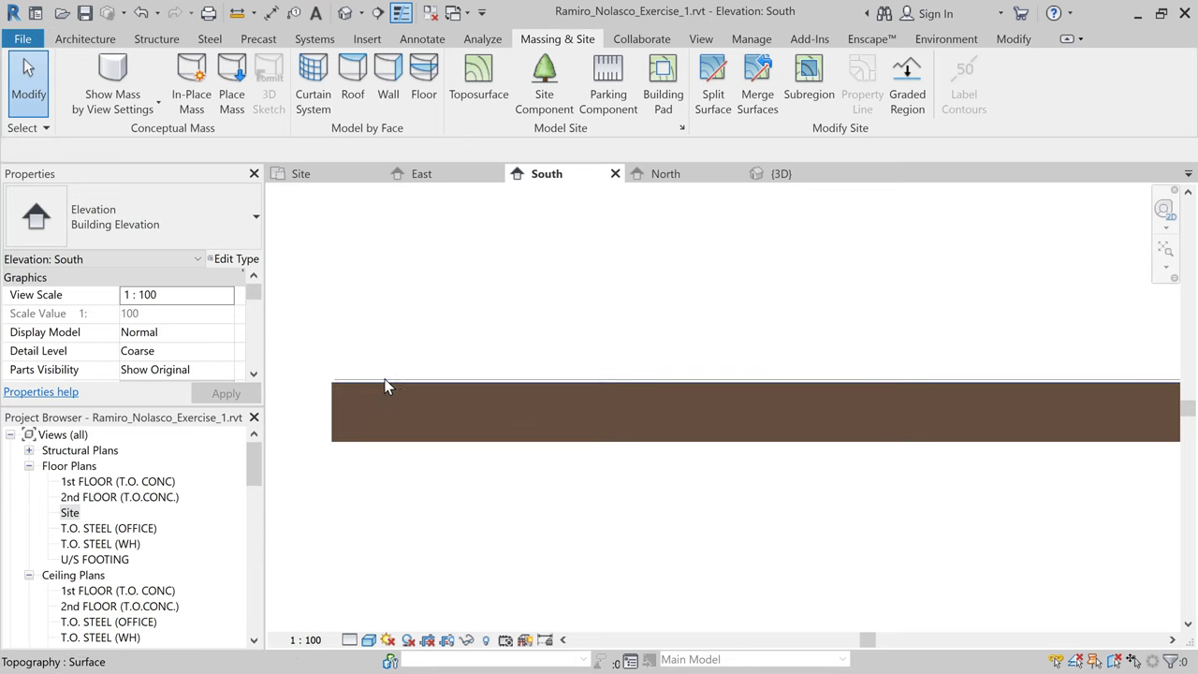
scroll(377, 384, "up", 2)
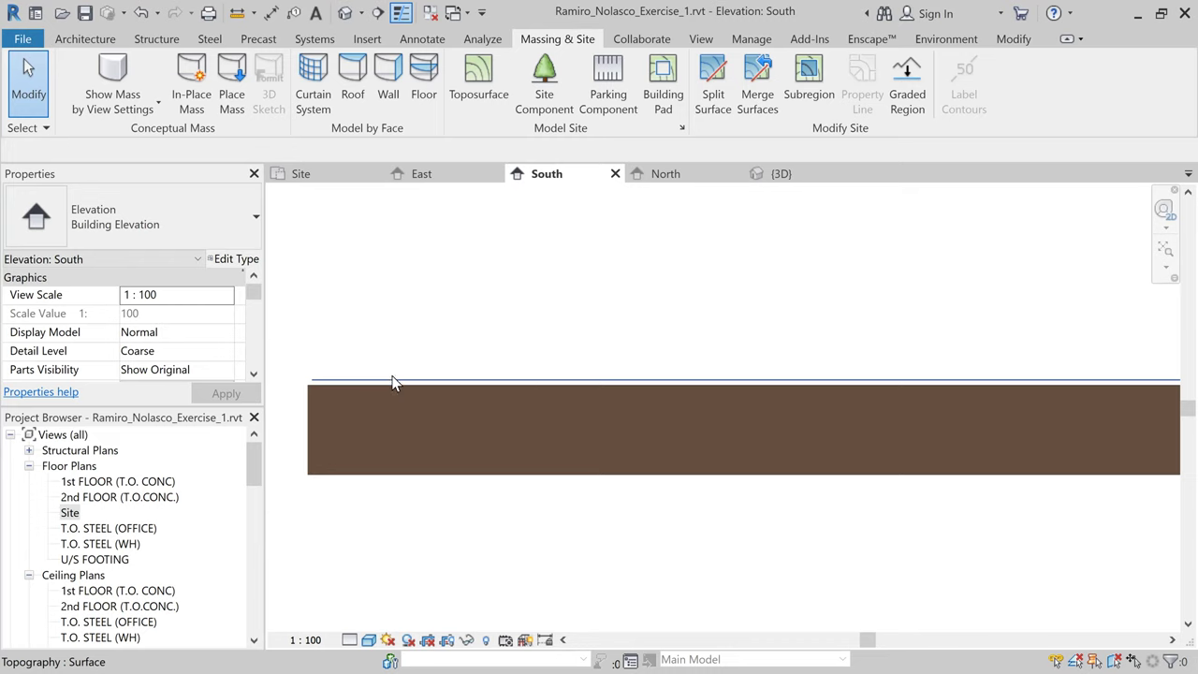
scroll(492, 420, "down", 4)
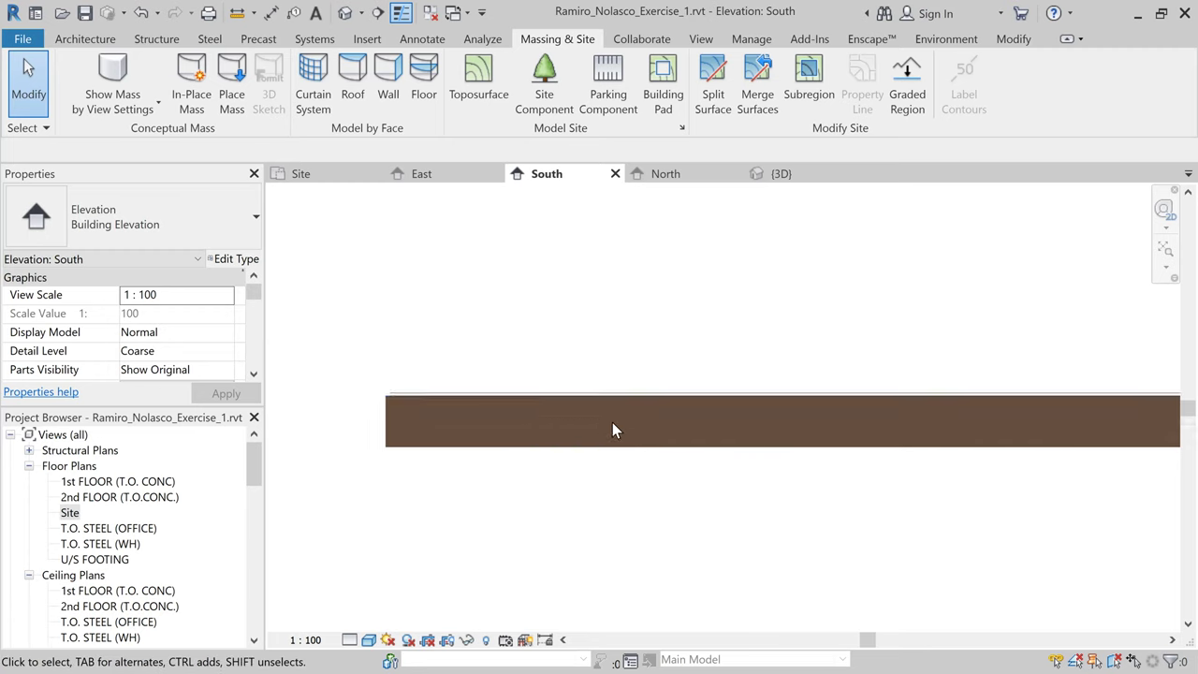
scroll(1027, 519, "down", 2)
middle_click_drag(1026, 519, 783, 462)
scroll(842, 468, "up", 2)
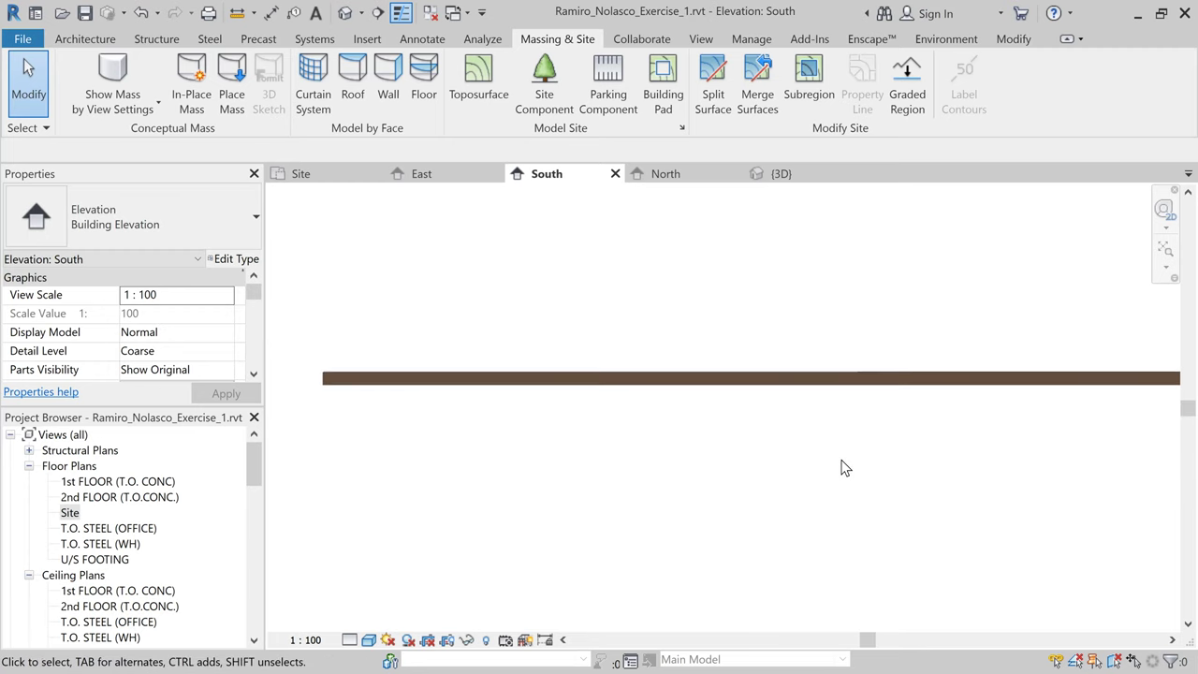
scroll(864, 460, "down", 2)
scroll(898, 477, "down", 1)
middle_click_drag(1013, 490, 561, 421)
Step: In the {3D} view, zoom in on the road junction and driveway, then back out
left_click(764, 173)
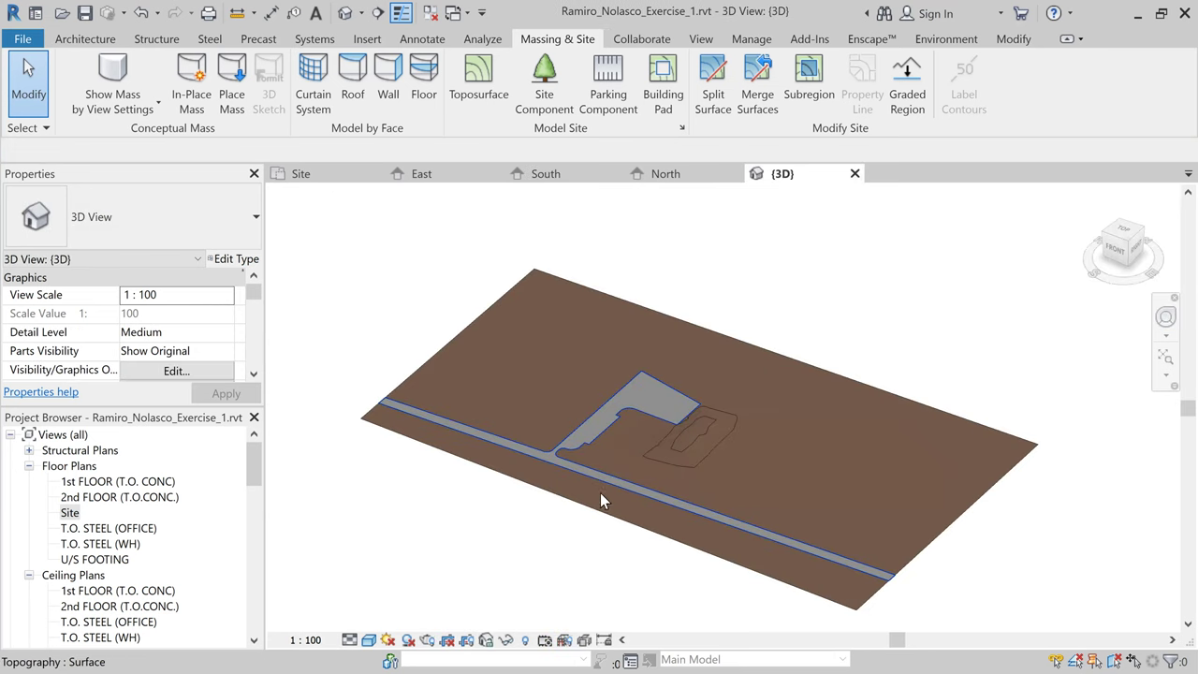
scroll(547, 440, "up", 4)
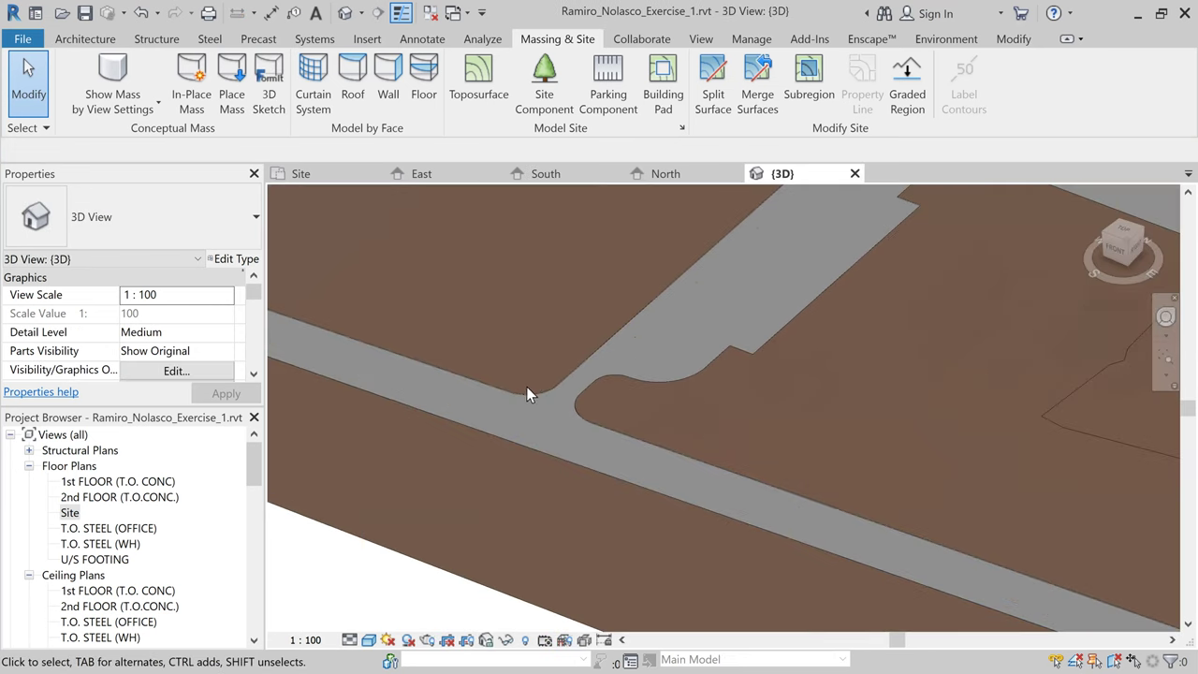
scroll(535, 391, "up", 3)
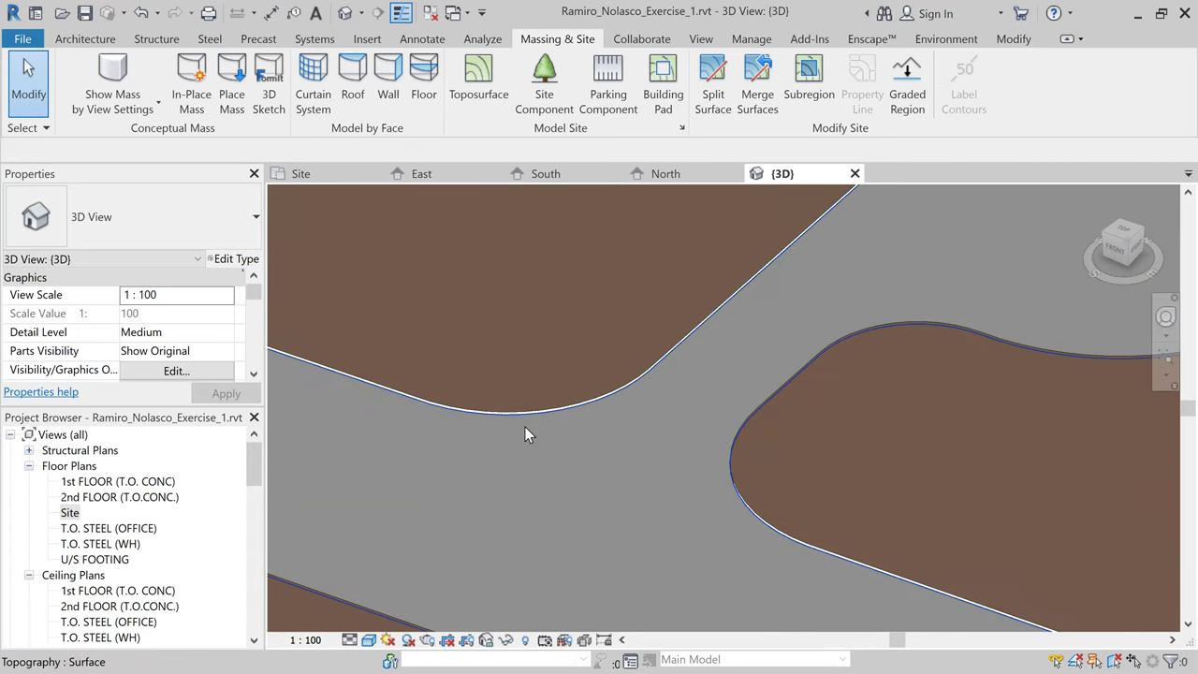
scroll(540, 441, "down", 5)
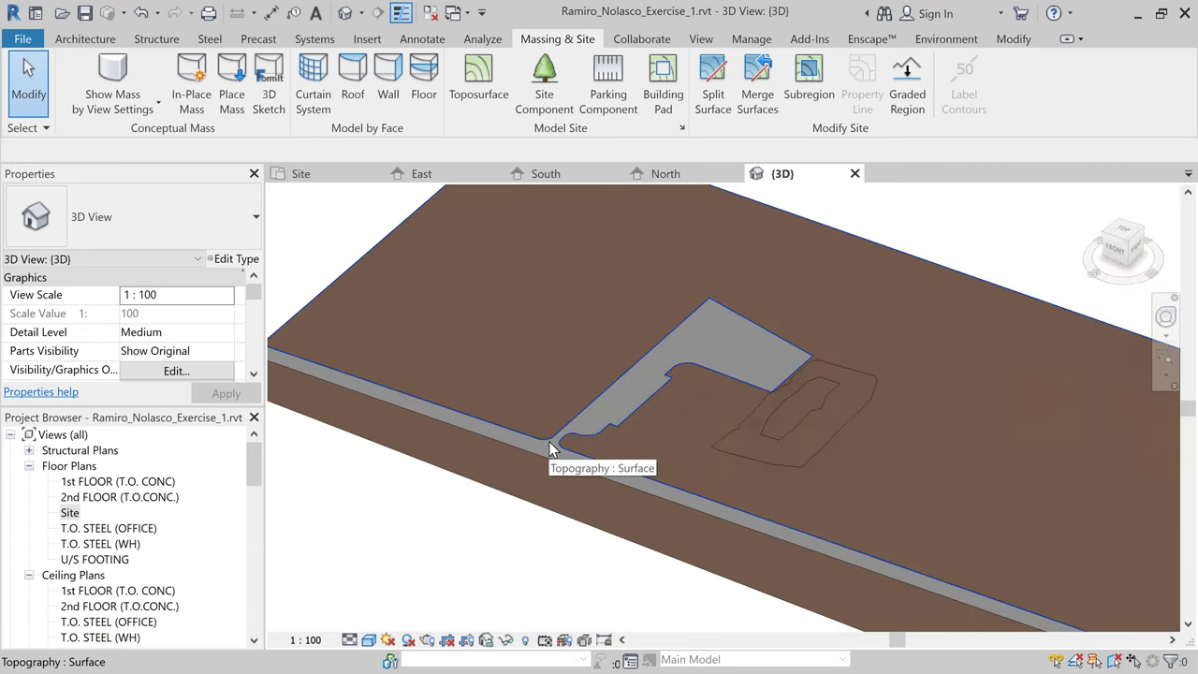